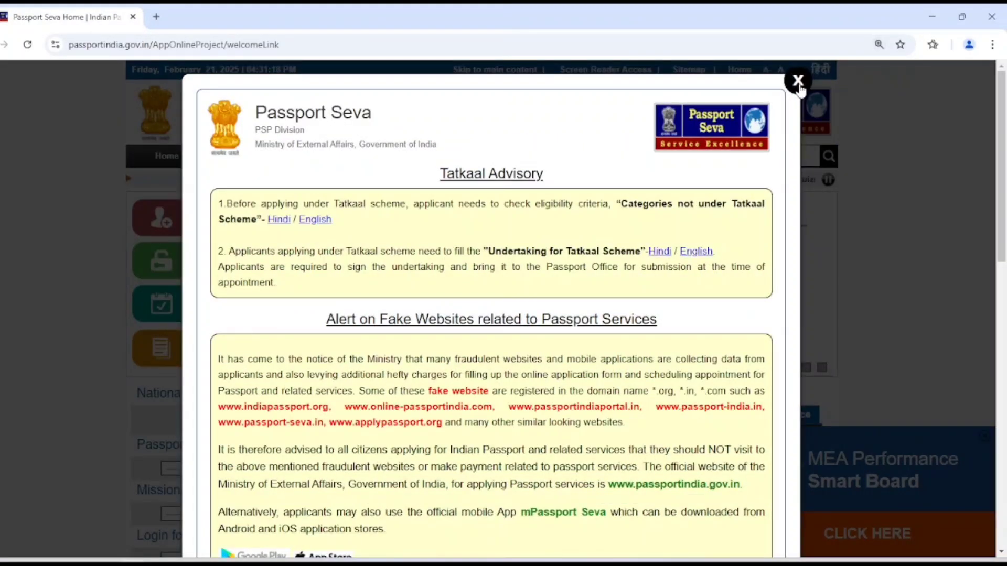
Dismiss the Tatkaal advisory notice and open the New User Registration form.
{"action": "left_click", "coordinate": [797, 81]}
{"action": "key", "text": "ctrl+plus"}
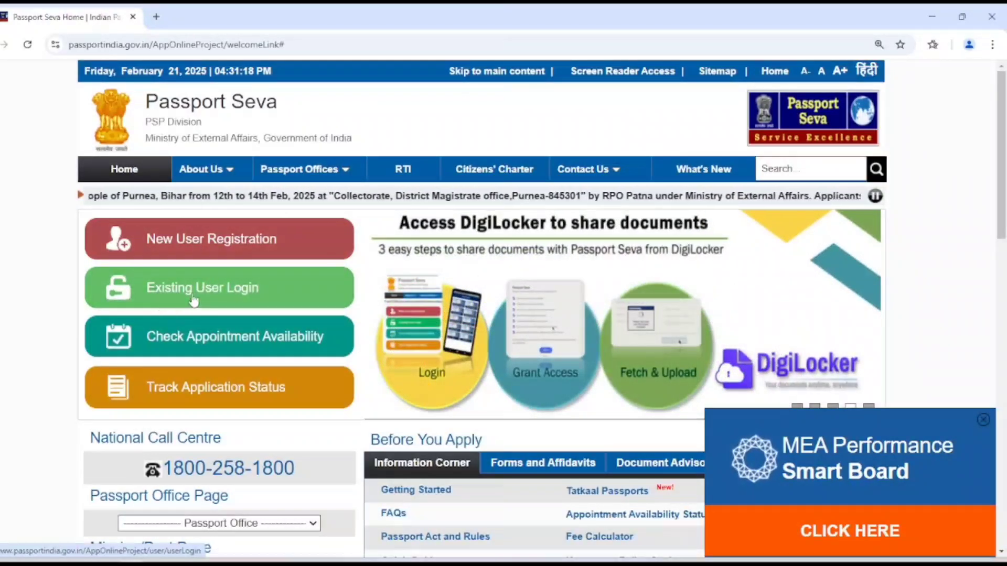
{"action": "left_click", "coordinate": [189, 245]}
{"action": "mouse_move", "coordinate": [590, 213]}
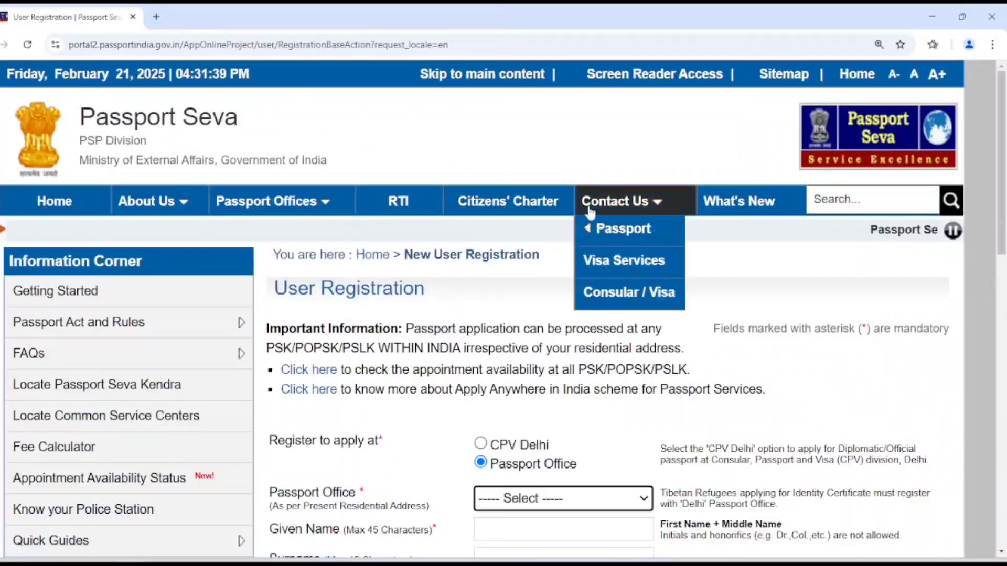
Set the passport office matching the present residential address to Jaipur in the registration form.
{"action": "scroll", "coordinate": [582, 211], "scroll_direction": "down", "scroll_amount": 5}
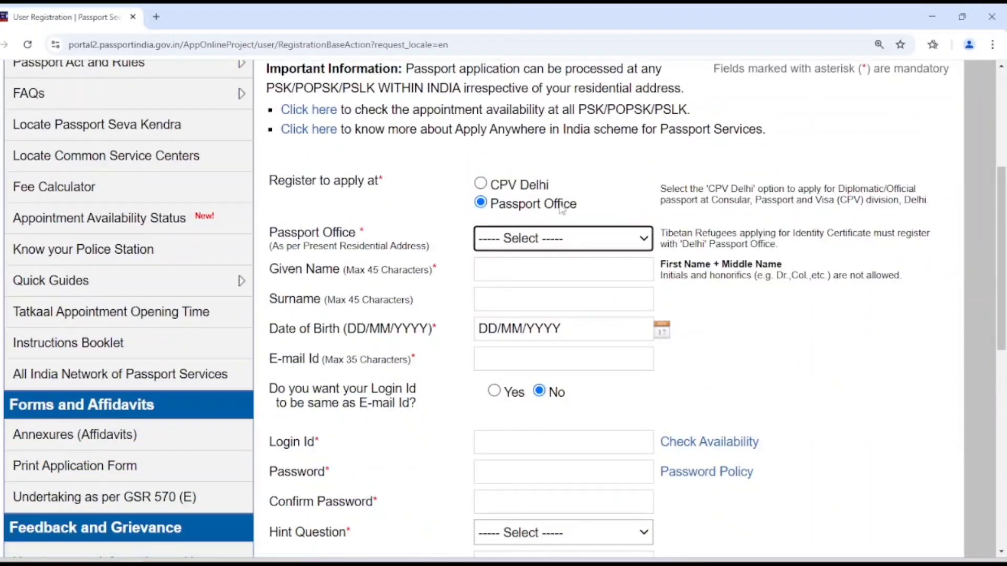
{"action": "left_click_drag", "start_coordinate": [273, 181], "coordinate": [369, 180]}
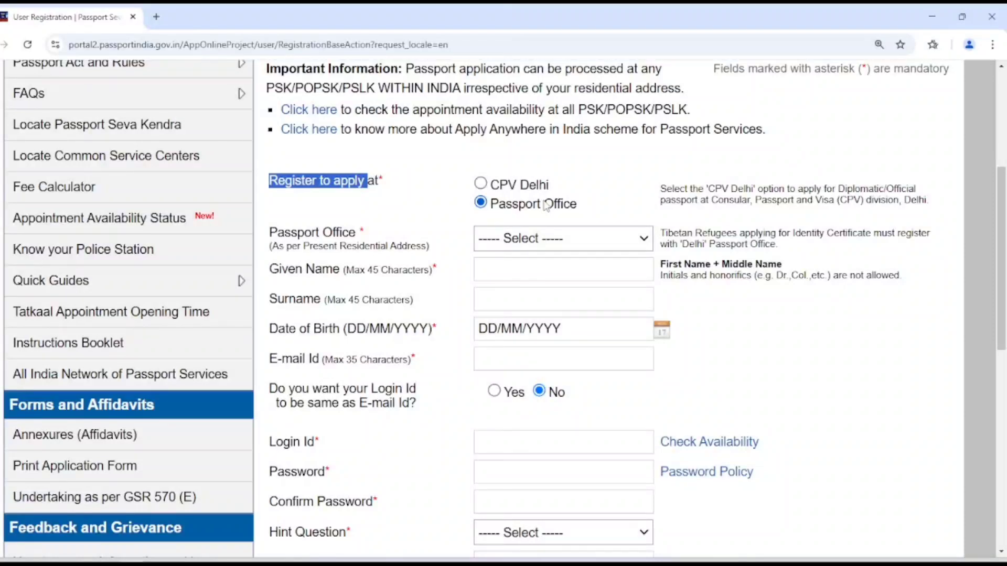
{"action": "left_click_drag", "start_coordinate": [269, 233], "coordinate": [380, 239]}
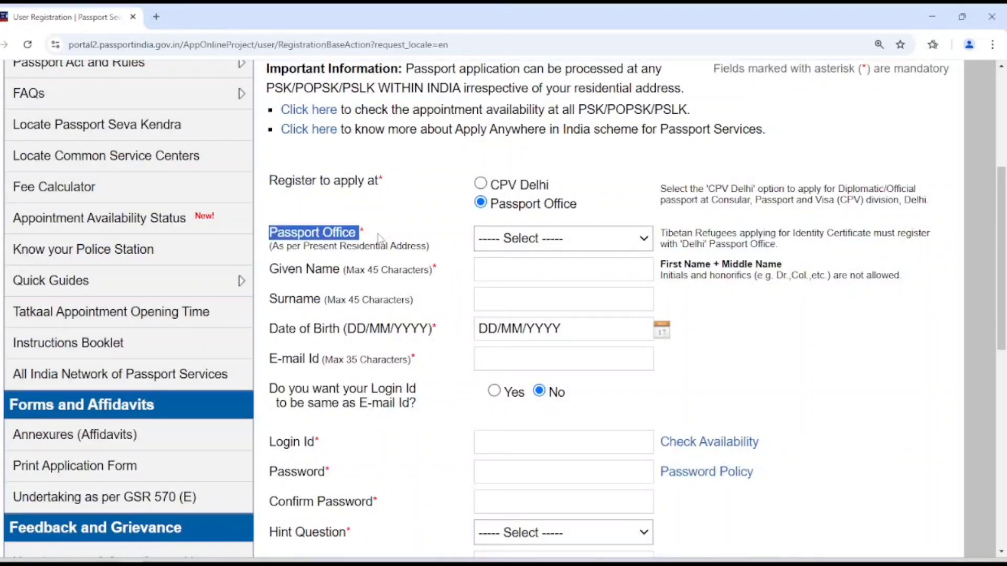
{"action": "left_click_drag", "start_coordinate": [304, 246], "coordinate": [427, 257]}
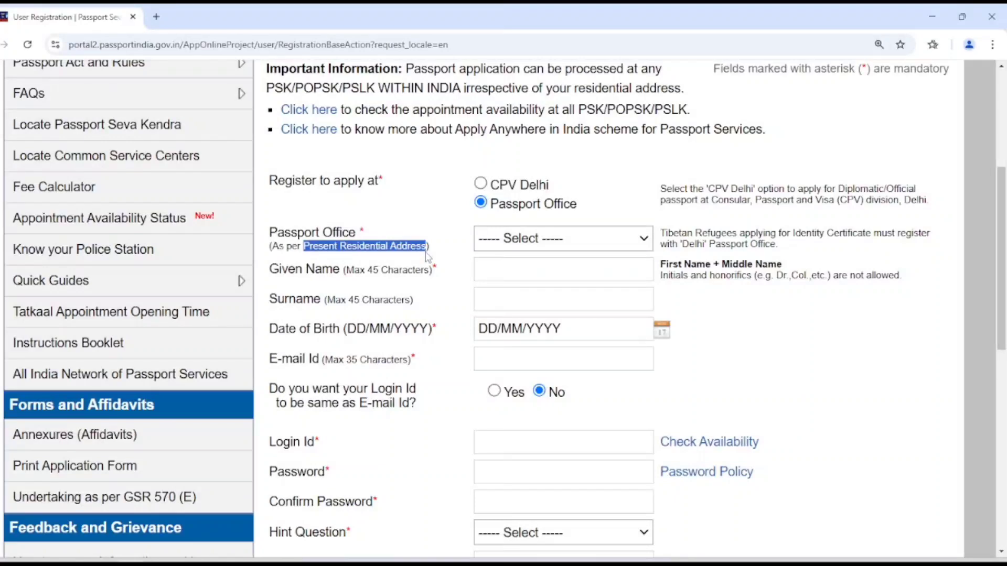
{"action": "left_click", "coordinate": [518, 240]}
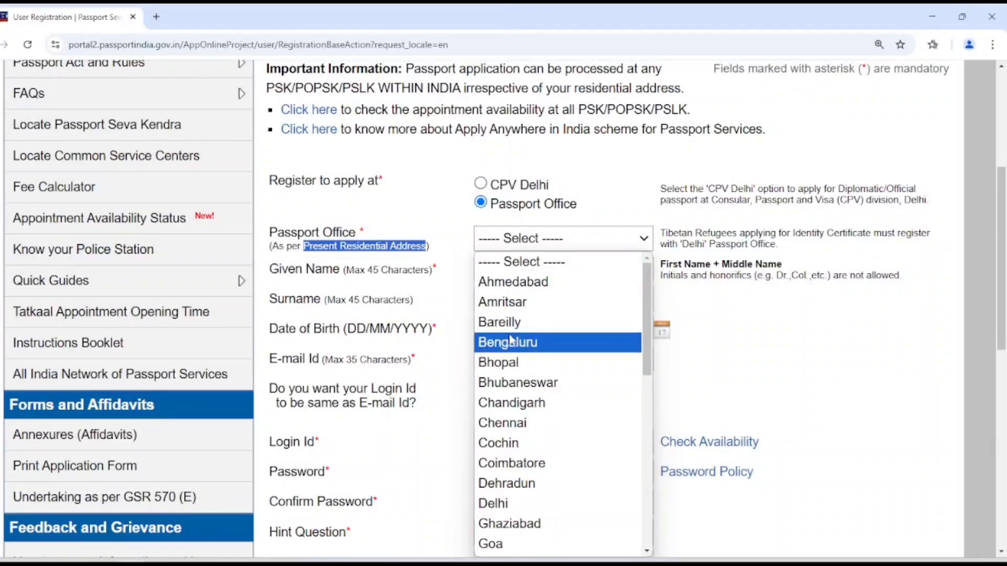
{"action": "scroll", "coordinate": [511, 339], "scroll_direction": "down", "scroll_amount": 5}
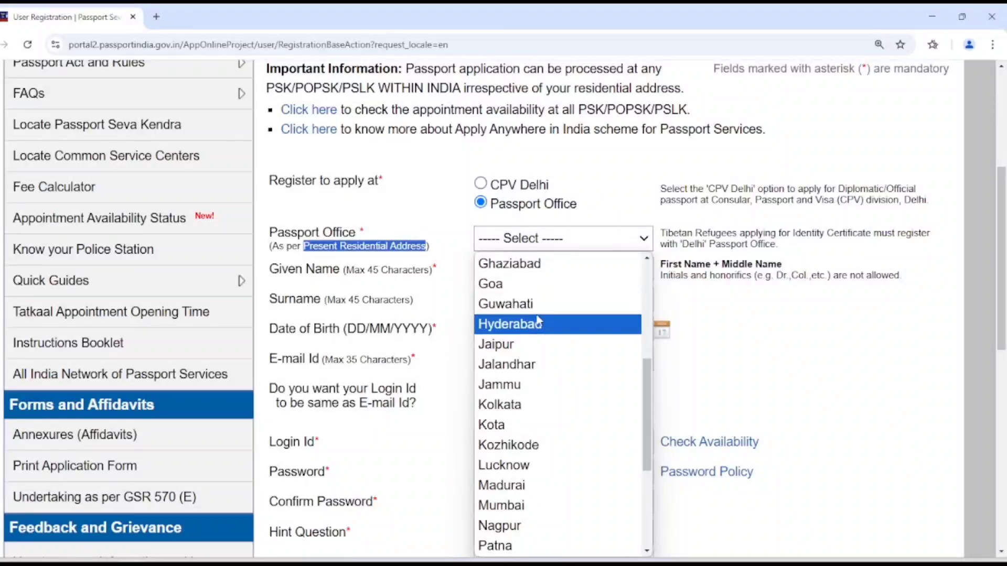
{"action": "left_click", "coordinate": [524, 351]}
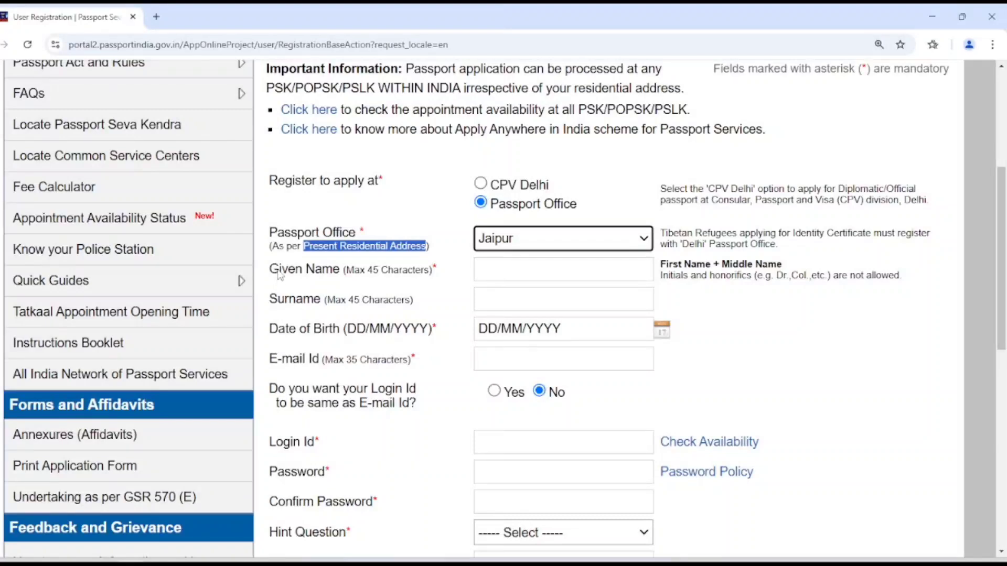
Fill in the applicant's given name, surname and e-mail address in the registration form.
{"action": "left_click_drag", "start_coordinate": [270, 270], "coordinate": [341, 271]}
{"action": "left_click", "coordinate": [515, 268]}
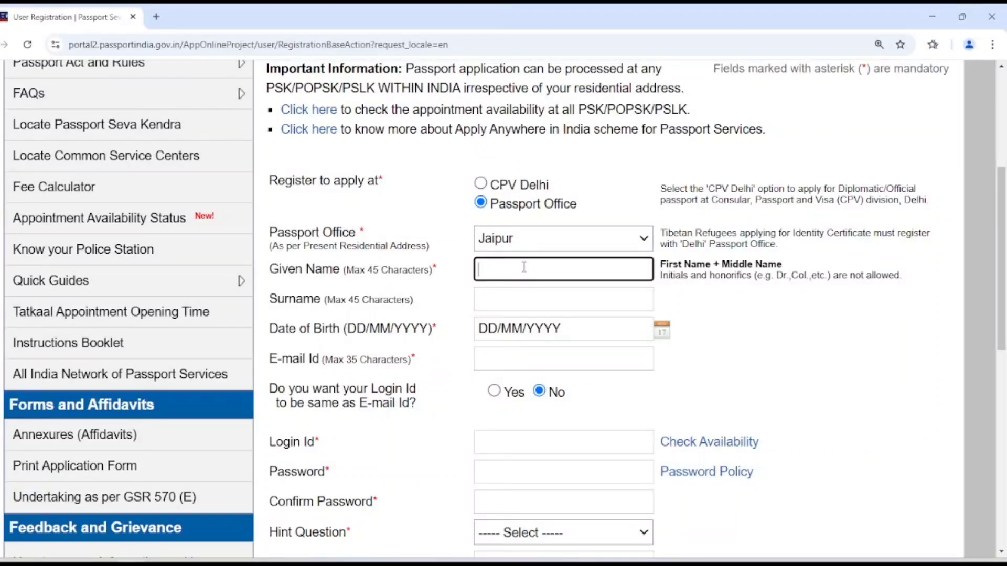
{"action": "left_click", "coordinate": [512, 297]}
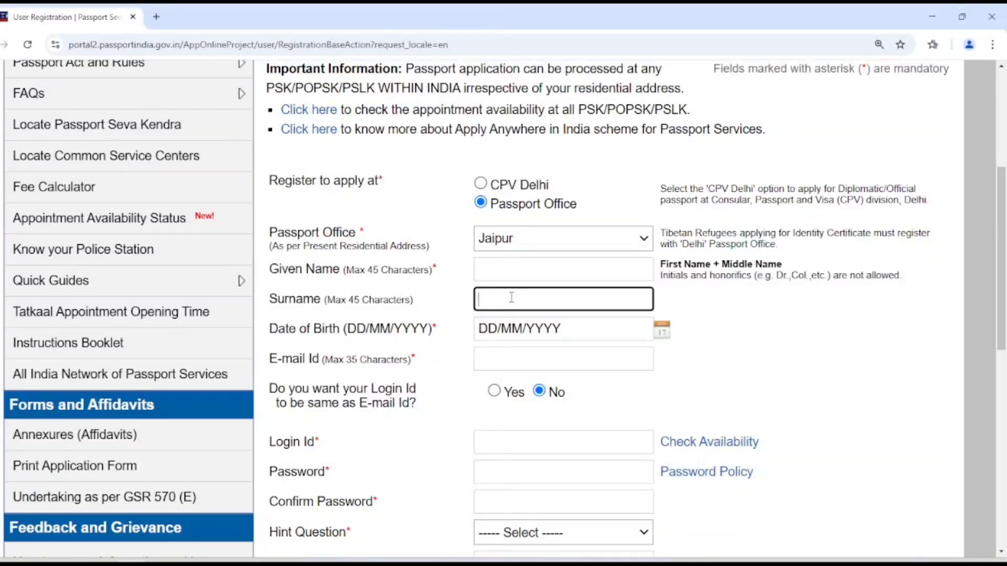
{"action": "scroll", "coordinate": [512, 294], "scroll_direction": "down", "scroll_amount": 1}
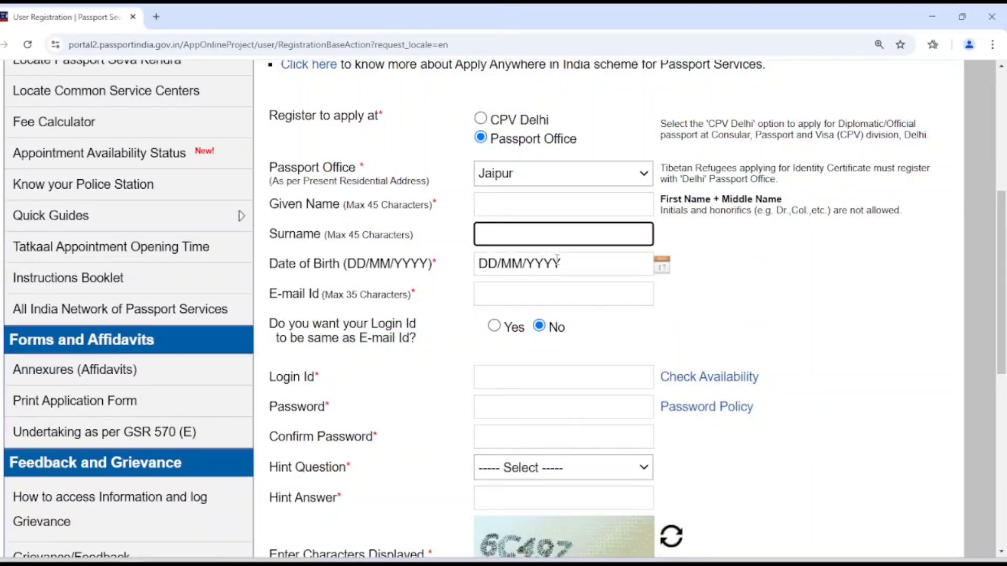
{"action": "scroll", "coordinate": [557, 259], "scroll_direction": "down", "scroll_amount": 1}
{"action": "left_click", "coordinate": [523, 228]}
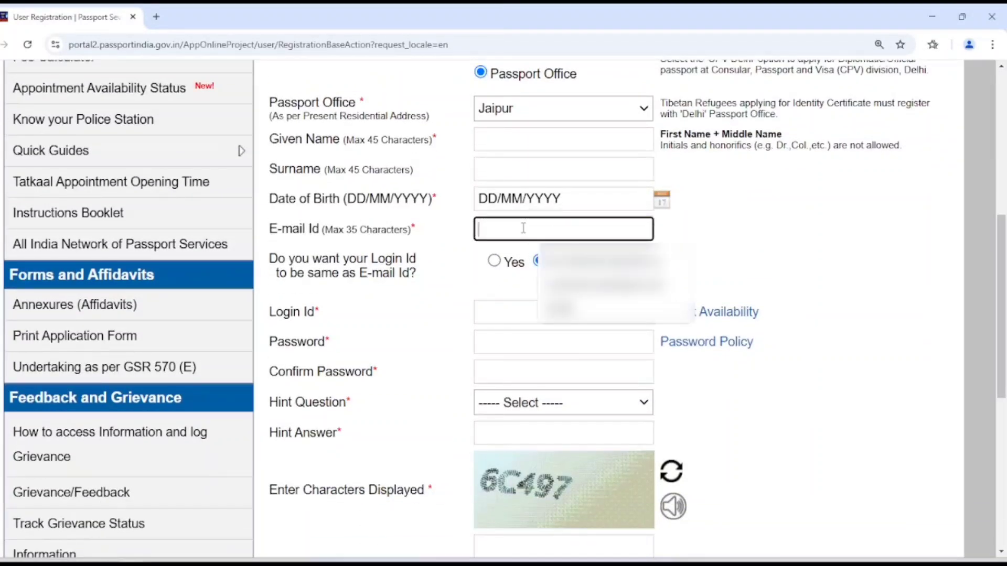
{"action": "left_click", "coordinate": [742, 248]}
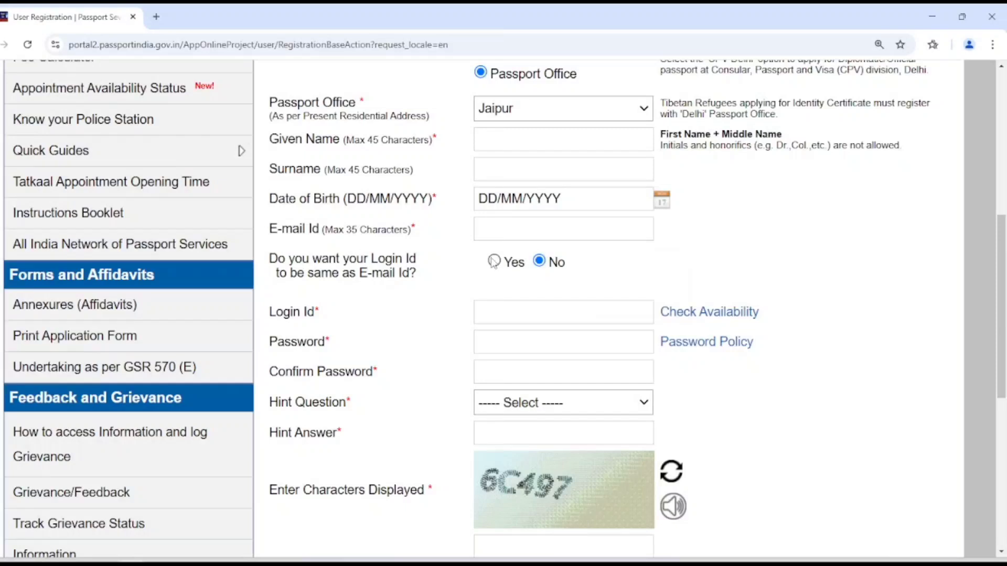
Enter the account password and repeat it in the Confirm Password field.
{"action": "left_click", "coordinate": [521, 343]}
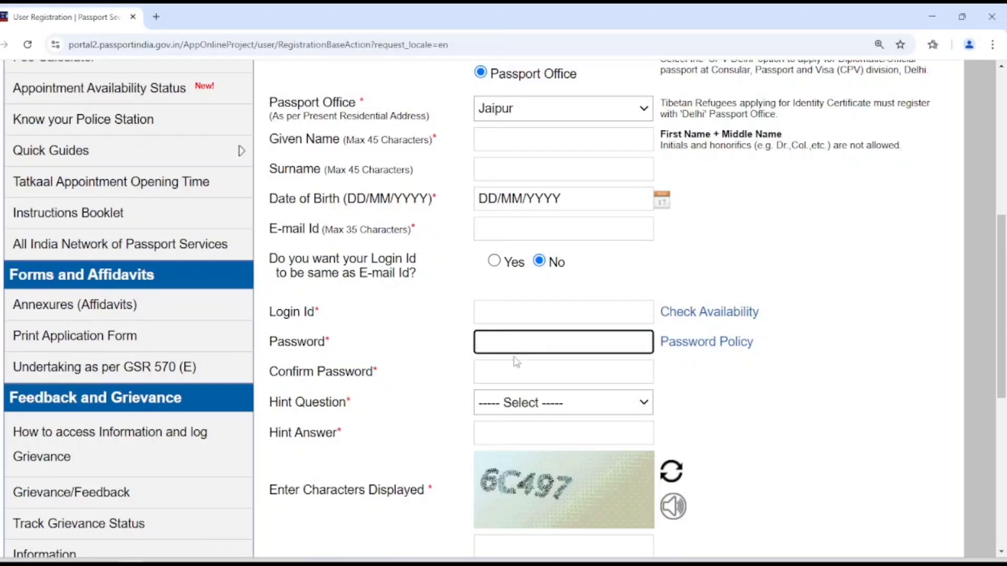
{"action": "left_click", "coordinate": [504, 373]}
{"action": "scroll", "coordinate": [504, 373], "scroll_direction": "down", "scroll_amount": 3}
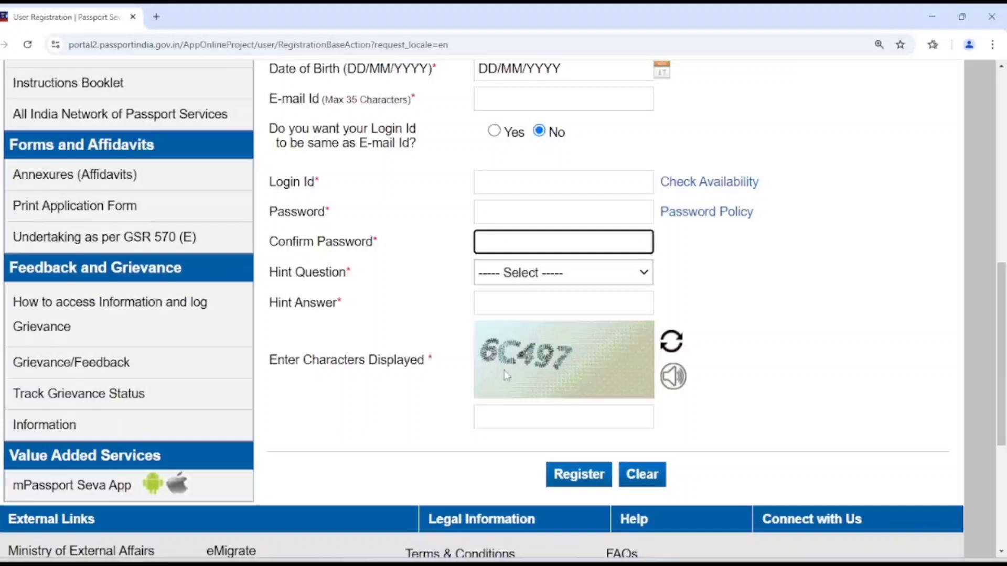
Choose Favourite Food as the hint question and fill in the hint answer.
{"action": "left_click", "coordinate": [528, 282]}
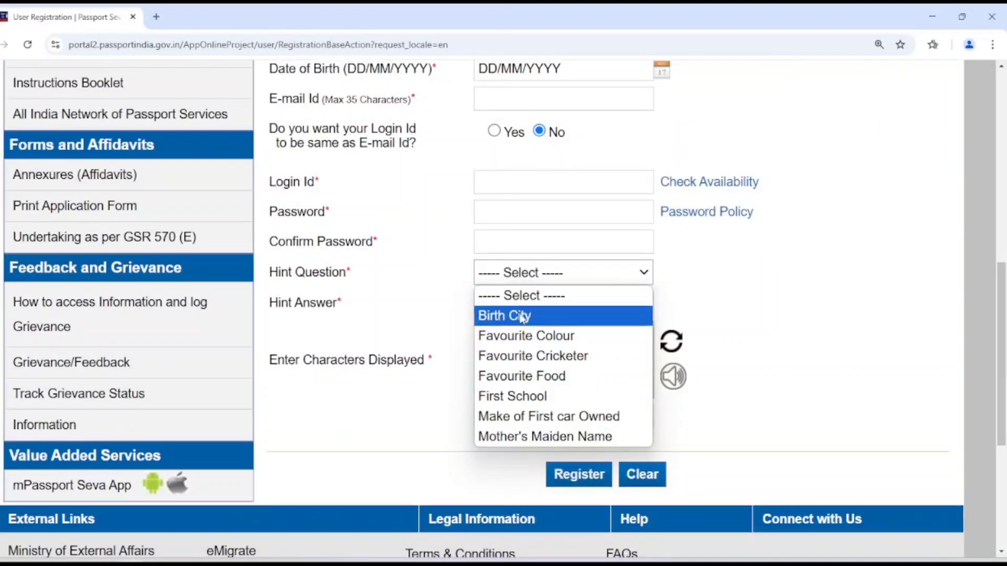
{"action": "left_click", "coordinate": [524, 316]}
{"action": "left_click", "coordinate": [545, 272]}
{"action": "left_click", "coordinate": [539, 382]}
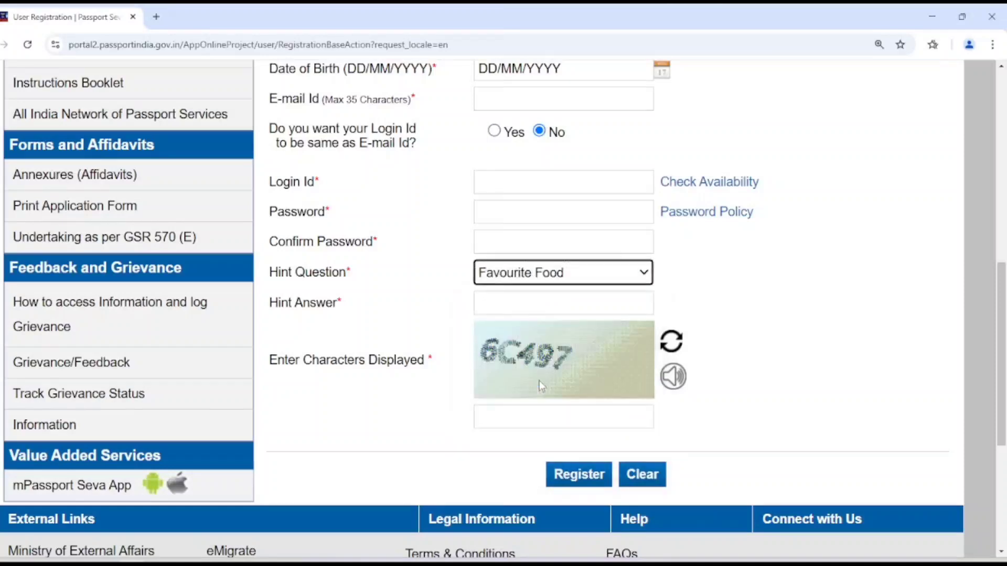
{"action": "left_click", "coordinate": [524, 301]}
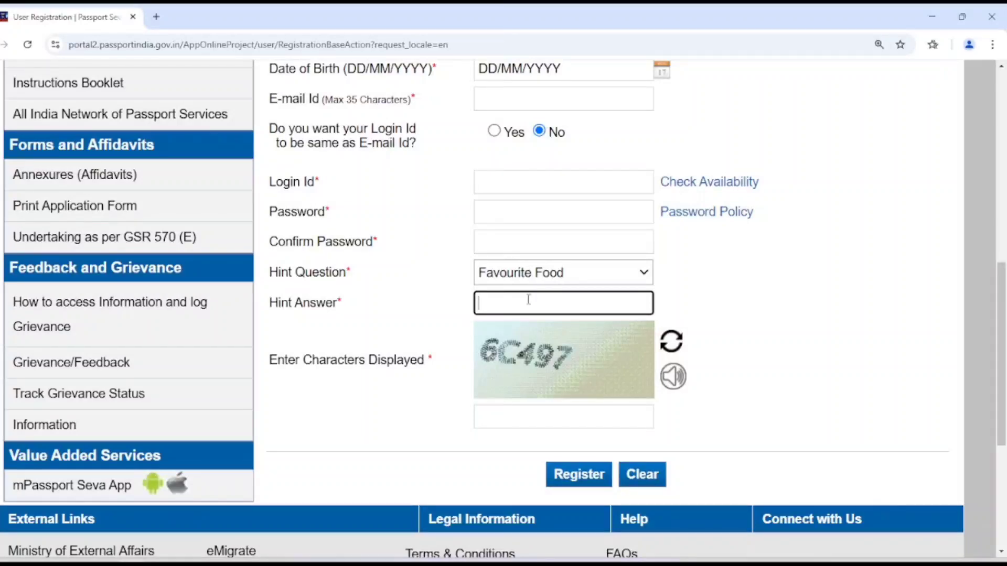
Submit the registration with the displayed captcha characters and acknowledge the redirection to the new portal.
{"action": "left_click", "coordinate": [513, 420]}
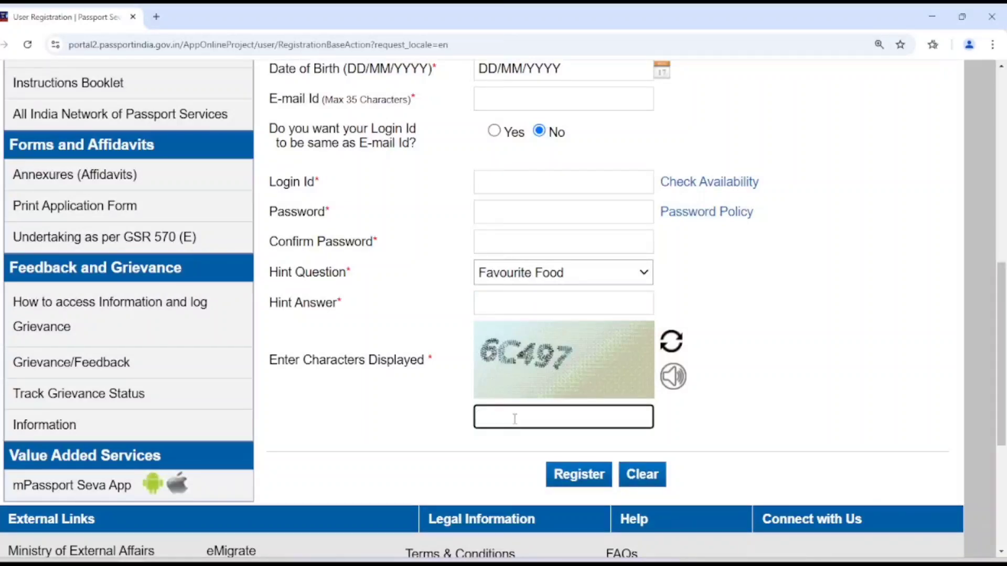
{"action": "type", "text": "6C497"}
{"action": "scroll", "coordinate": [812, 193], "scroll_direction": "down", "scroll_amount": 5}
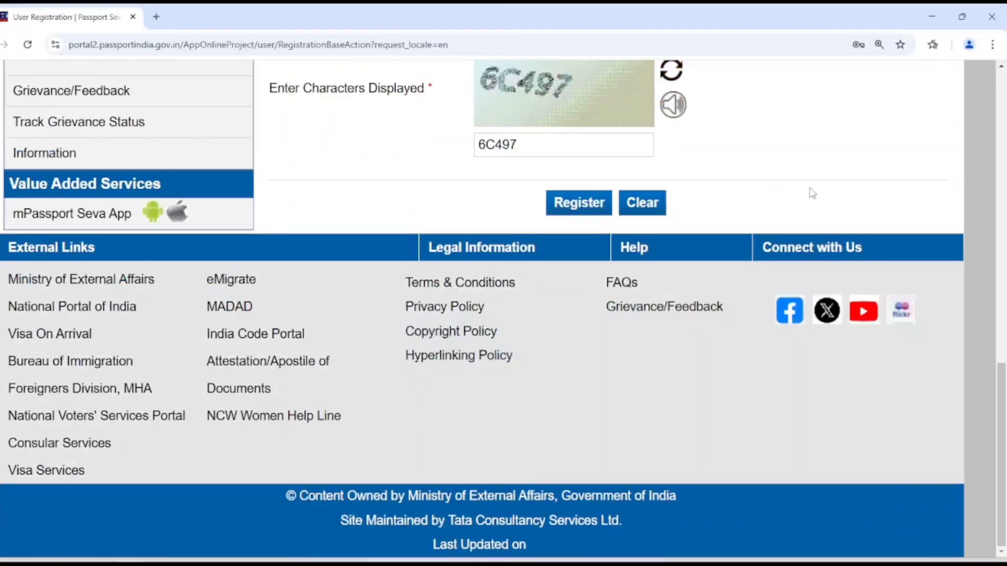
{"action": "left_click", "coordinate": [578, 204]}
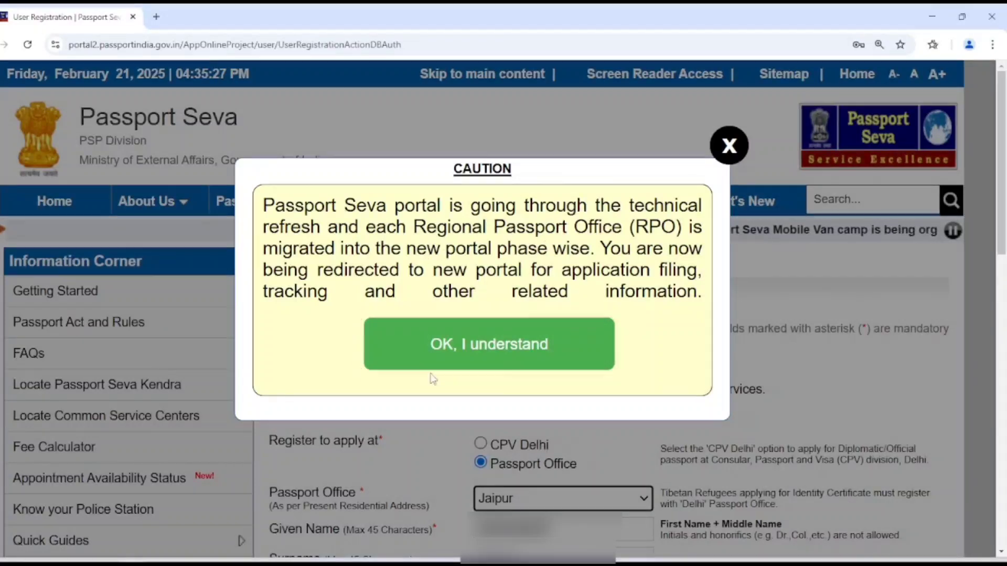
{"action": "left_click", "coordinate": [459, 351]}
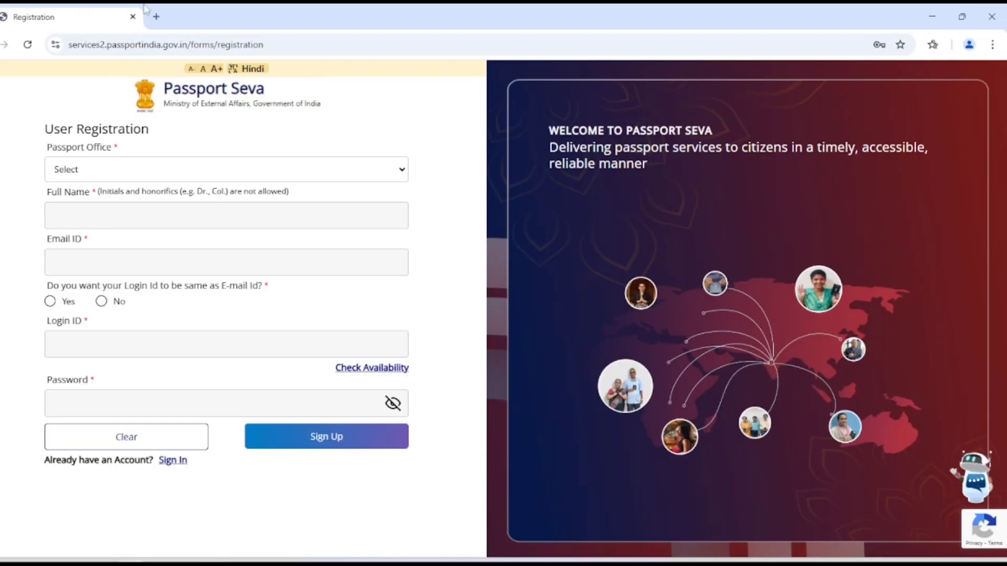
{"action": "left_click_drag", "start_coordinate": [100, 48], "coordinate": [192, 55]}
{"action": "left_click", "coordinate": [39, 112]}
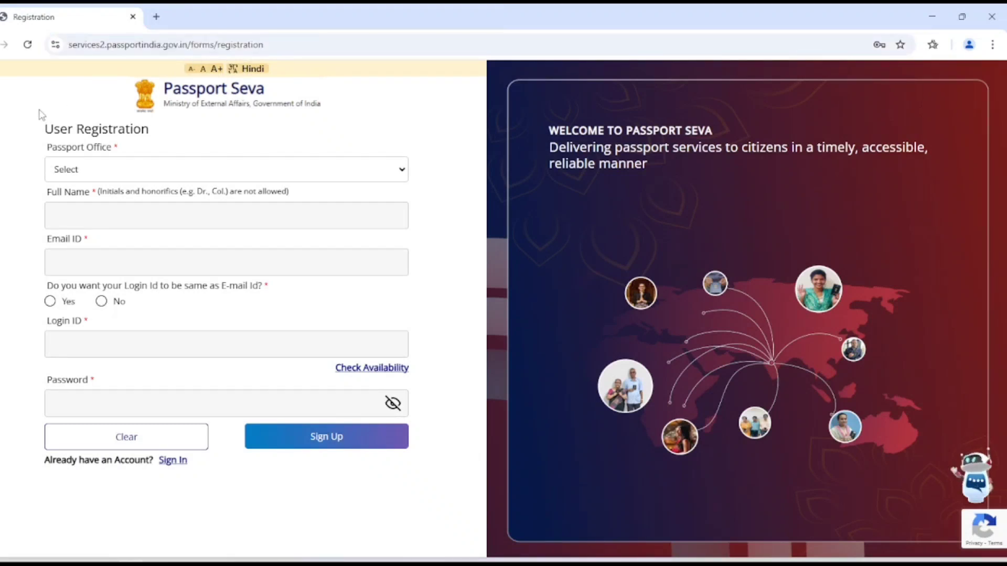
{"action": "left_click_drag", "start_coordinate": [550, 124], "coordinate": [715, 130]}
{"action": "left_click_drag", "start_coordinate": [622, 149], "coordinate": [941, 157]}
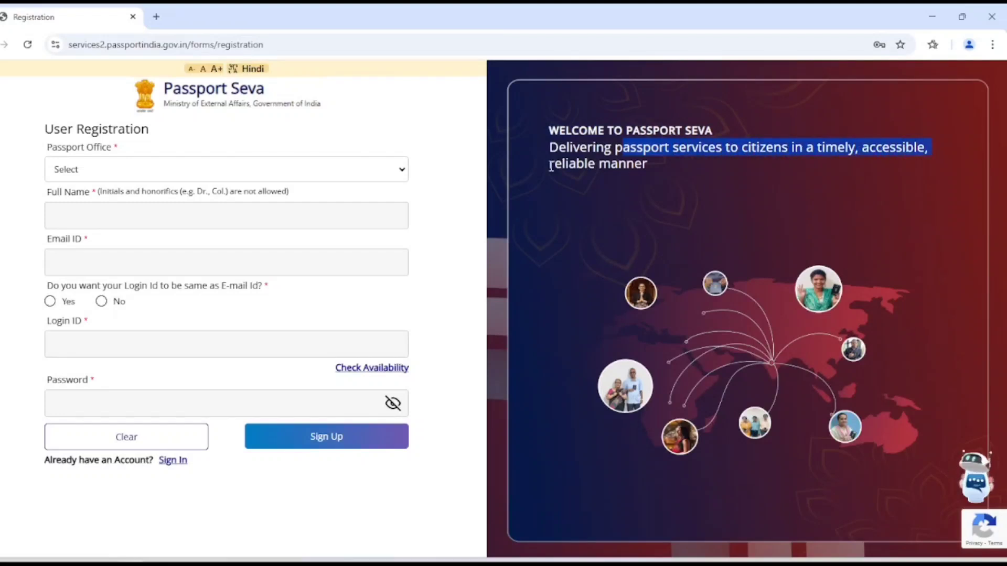
Set the passport office to Jaipur and fill in the applicant's full name and e-mail address on the new form.
{"action": "left_click", "coordinate": [143, 173]}
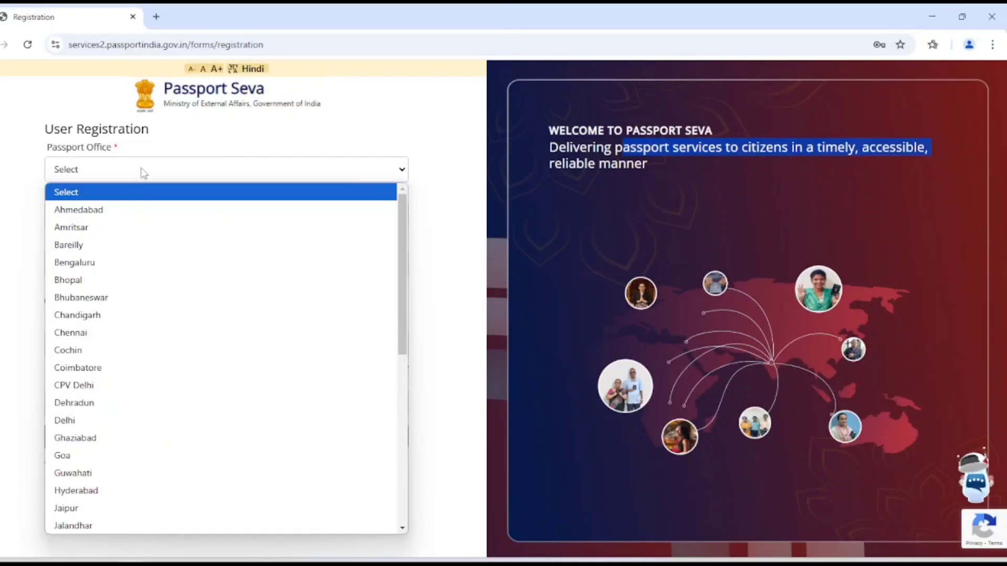
{"action": "key", "text": "j"}
{"action": "key", "text": "Return"}
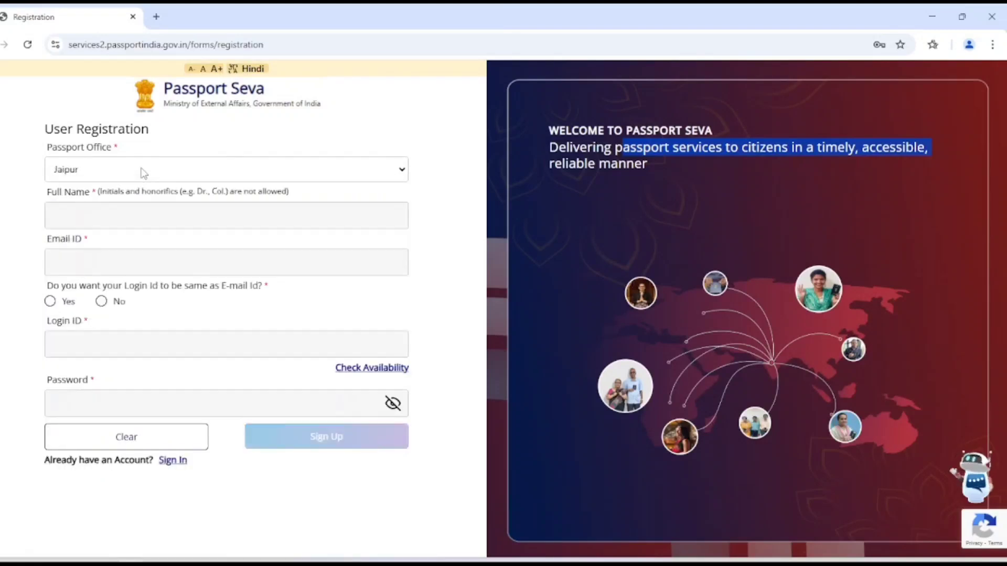
{"action": "left_click", "coordinate": [86, 215]}
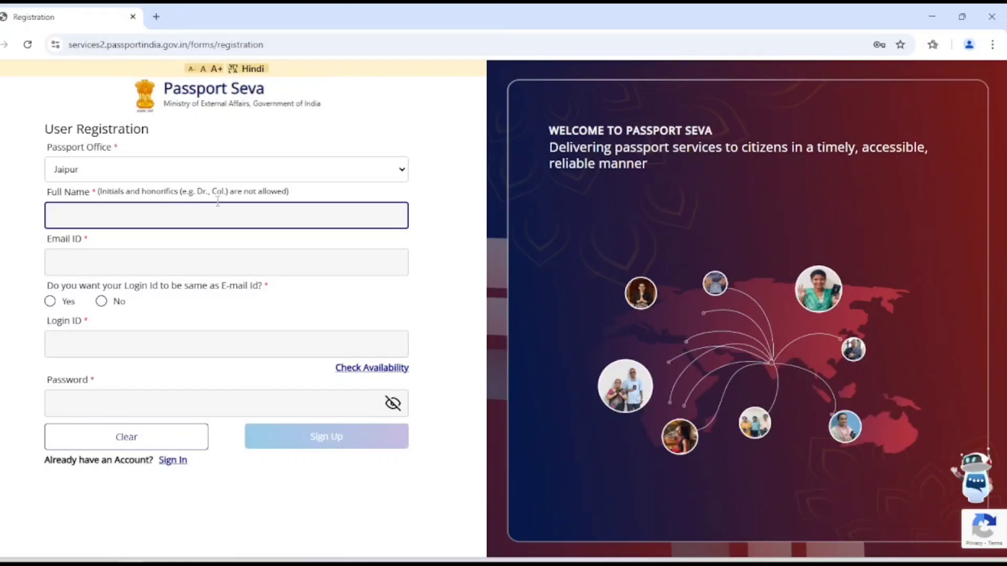
{"action": "mouse_move", "coordinate": [198, 191]}
{"action": "left_mouse_down"}
{"action": "mouse_move", "coordinate": [291, 191]}
{"action": "mouse_move", "coordinate": [217, 191]}
{"action": "left_mouse_up"}
{"action": "left_click", "coordinate": [85, 216]}
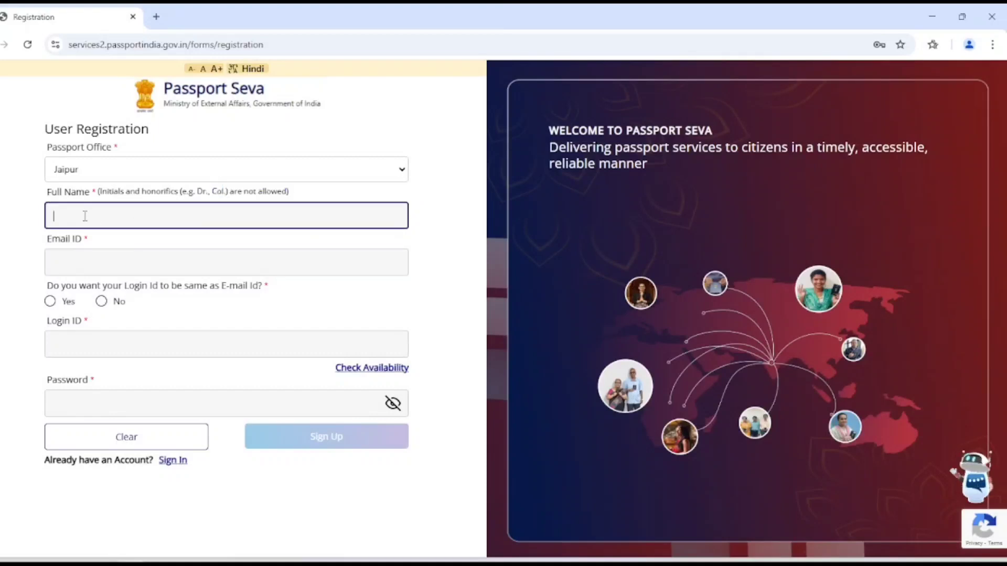
{"action": "left_click", "coordinate": [65, 257]}
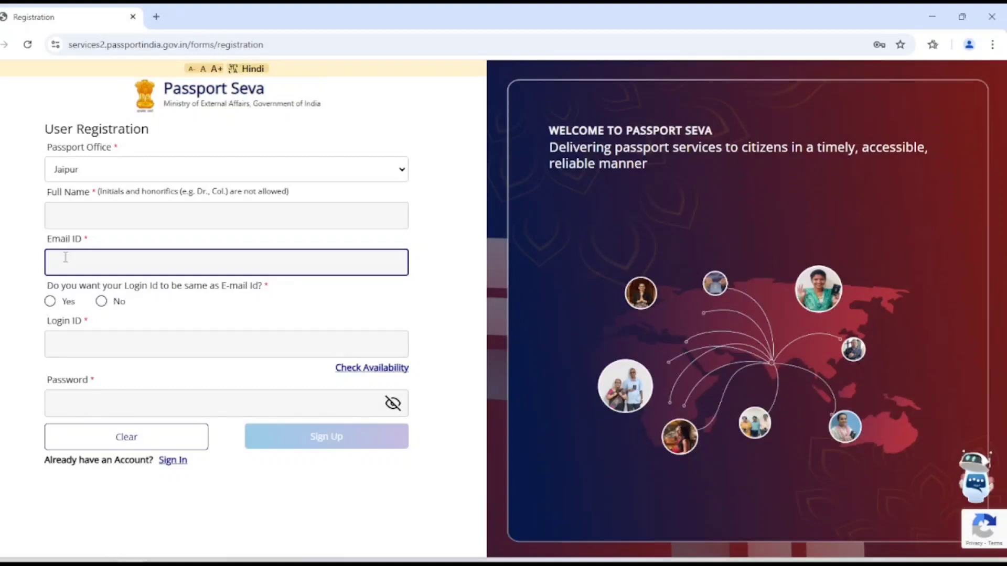
Make the Login ID the same as the e-mail address and enter the account password.
{"action": "left_click", "coordinate": [50, 301]}
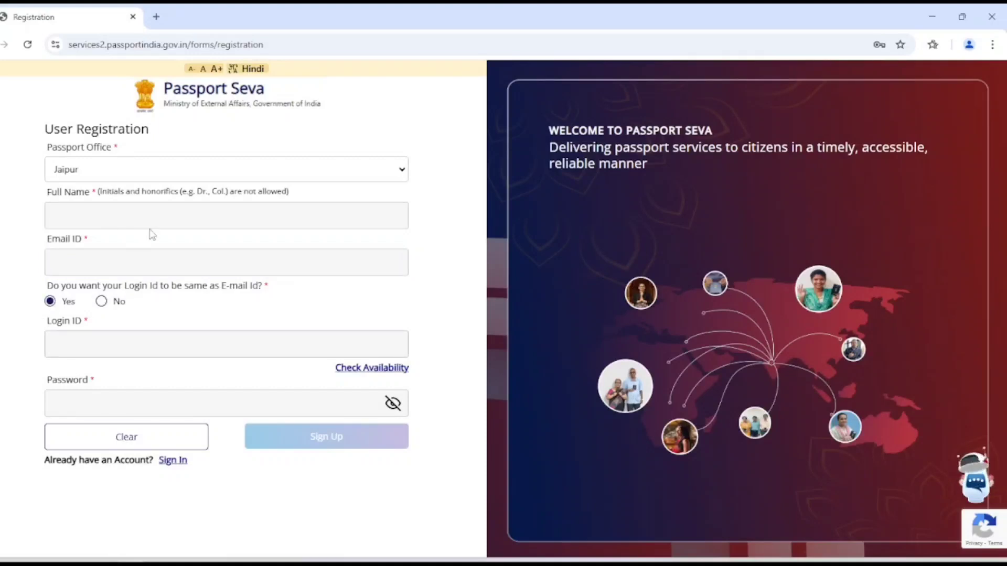
{"action": "left_click", "coordinate": [140, 399]}
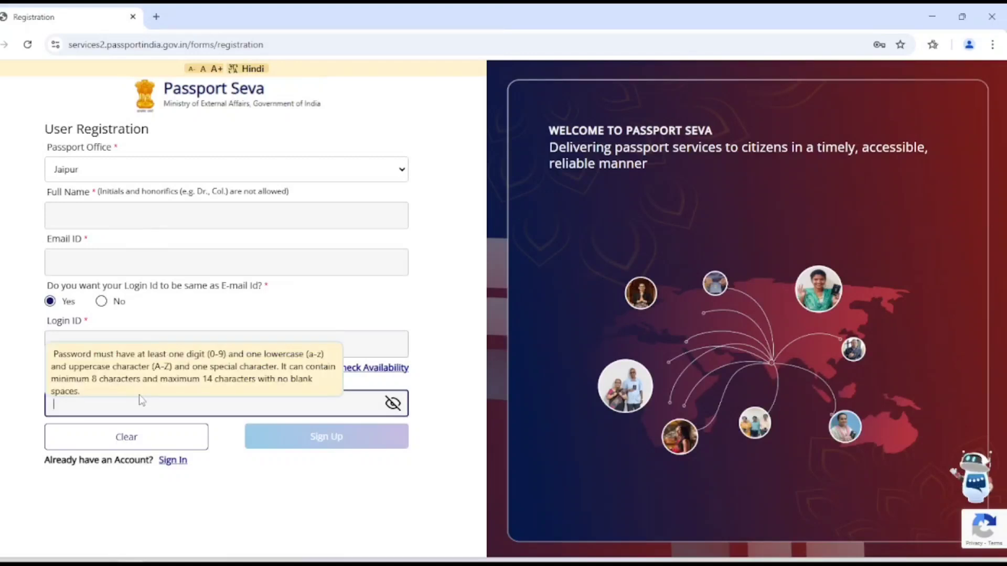
Submit the sign-up form and refuse permanently to have the browser save this site's password.
{"action": "left_click", "coordinate": [314, 476]}
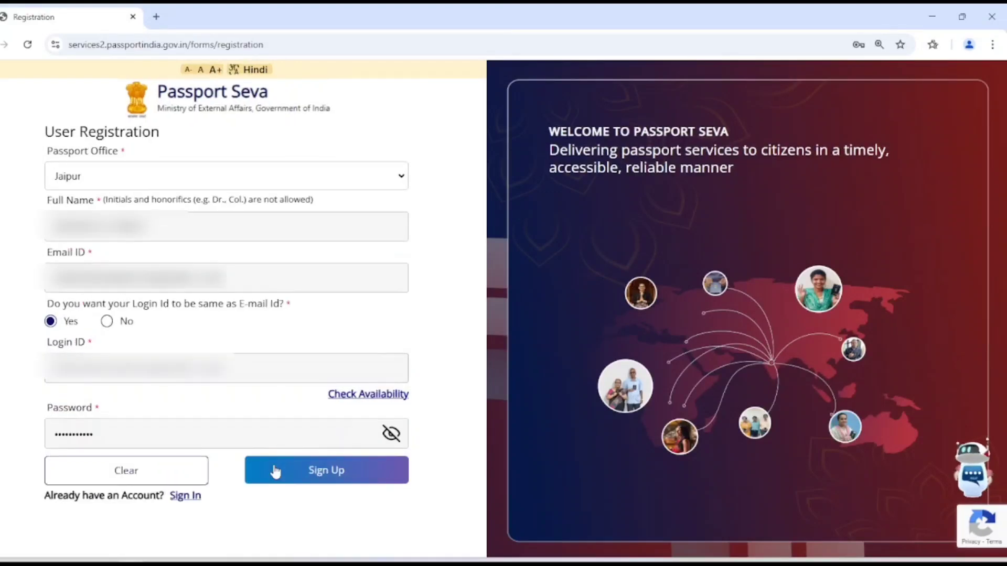
{"action": "left_click", "coordinate": [336, 475]}
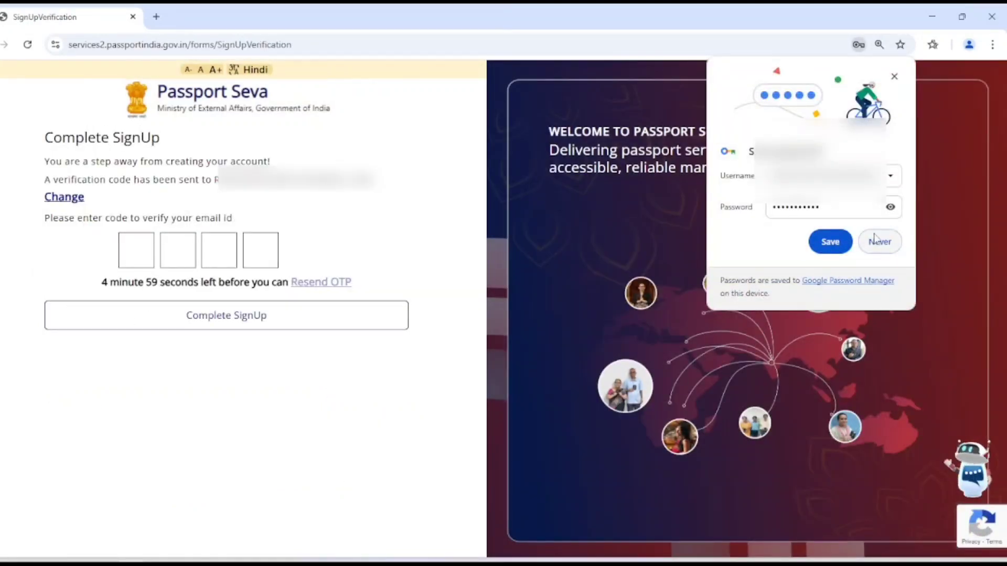
{"action": "left_click", "coordinate": [875, 241]}
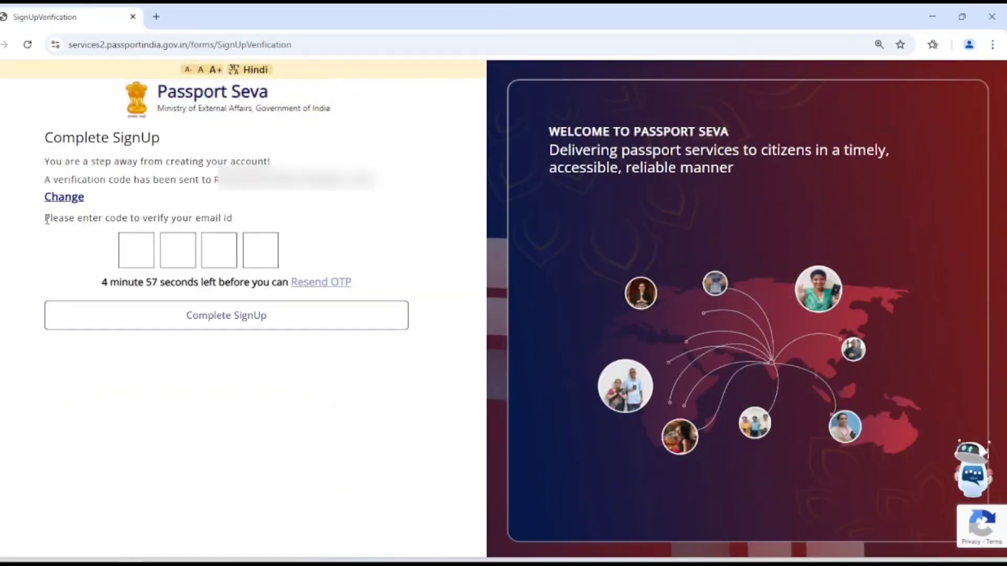
Enter the verification code sent to the e-mail address and complete the sign-up.
{"action": "left_click_drag", "start_coordinate": [45, 219], "coordinate": [234, 219]}
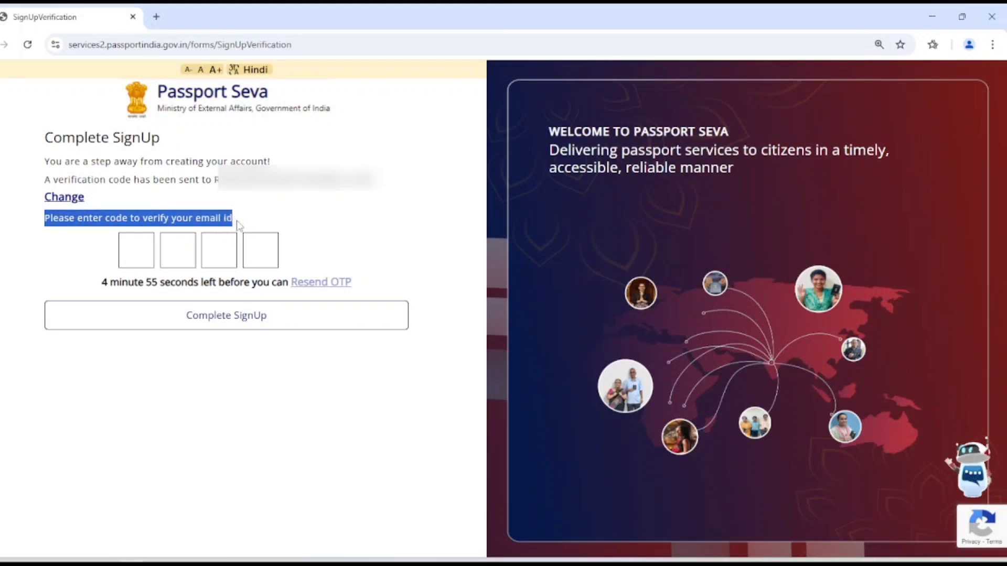
{"action": "left_click_drag", "start_coordinate": [216, 181], "coordinate": [368, 181]}
{"action": "left_click", "coordinate": [364, 228]}
{"action": "left_click", "coordinate": [143, 252]}
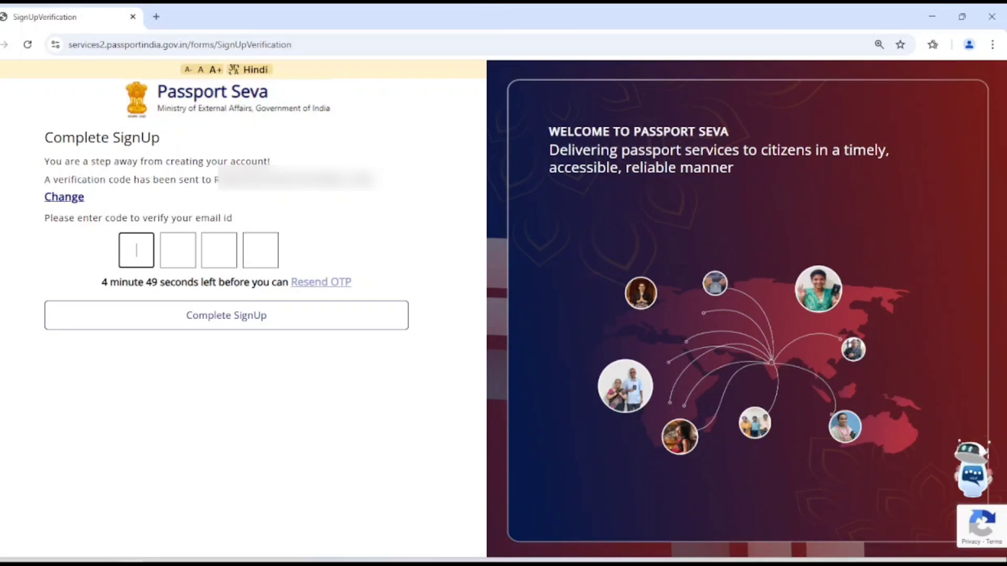
{"action": "key", "text": "Return"}
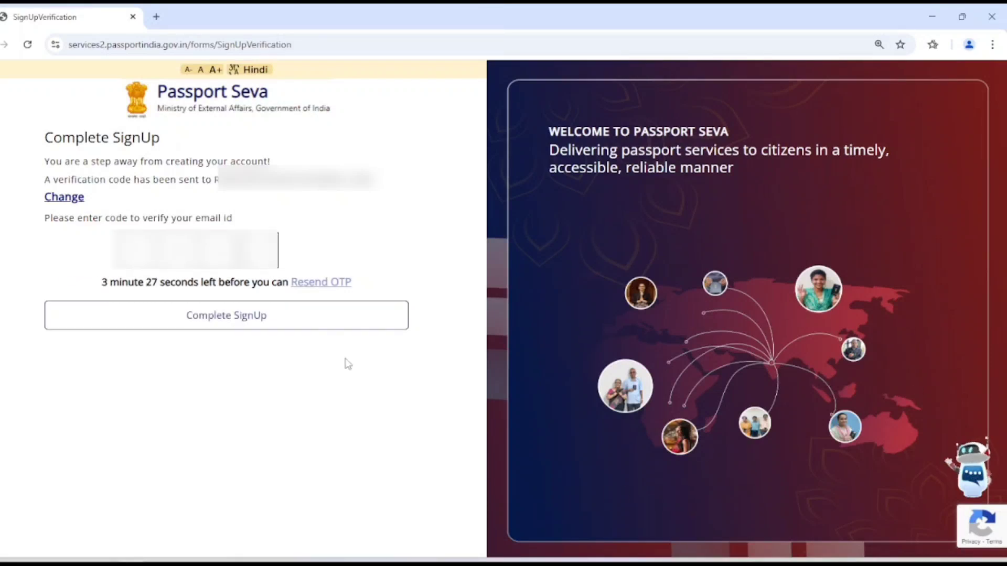
{"action": "left_click", "coordinate": [218, 316]}
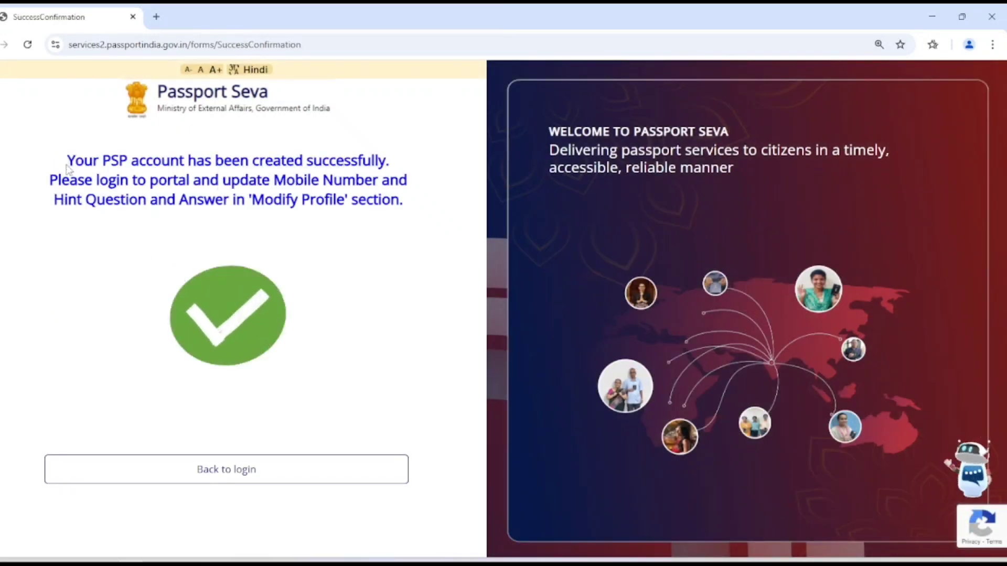
Review the account creation message and go back to the login page.
{"action": "left_click_drag", "start_coordinate": [65, 160], "coordinate": [384, 180]}
{"action": "left_click", "coordinate": [390, 110]}
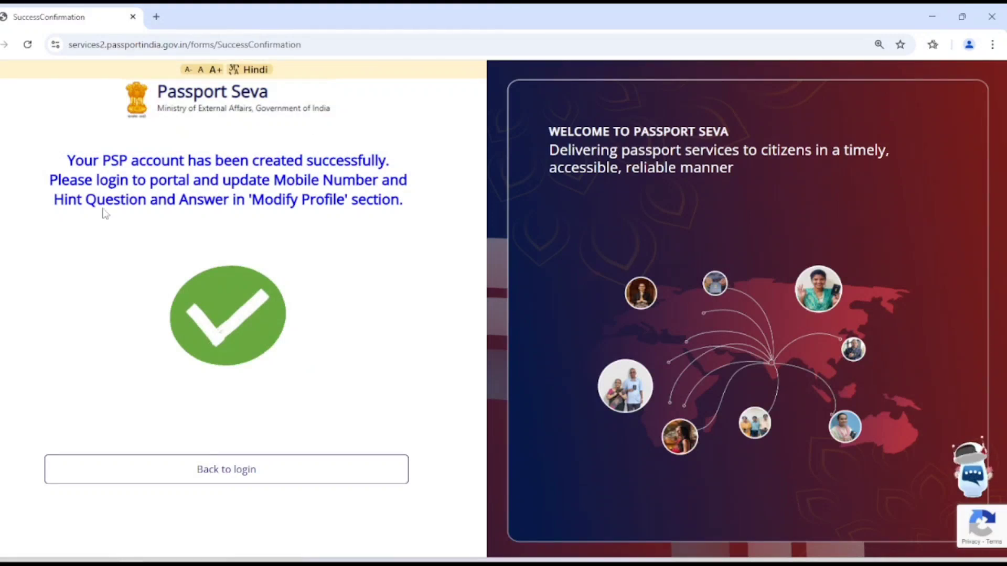
{"action": "left_click", "coordinate": [217, 474]}
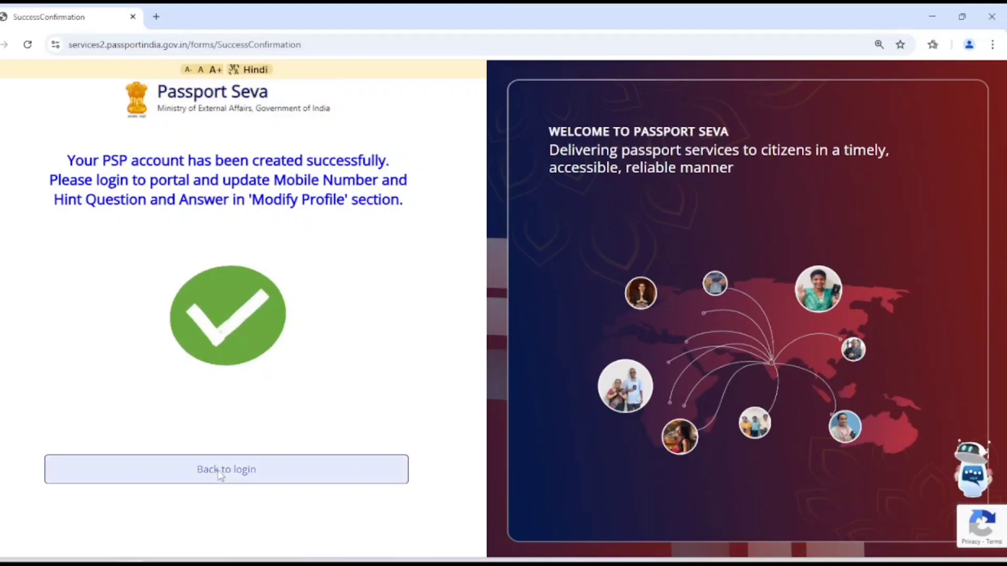
Sign in with the login ID and account password, and dismiss the browser's offer to save the password.
{"action": "left_click", "coordinate": [191, 186]}
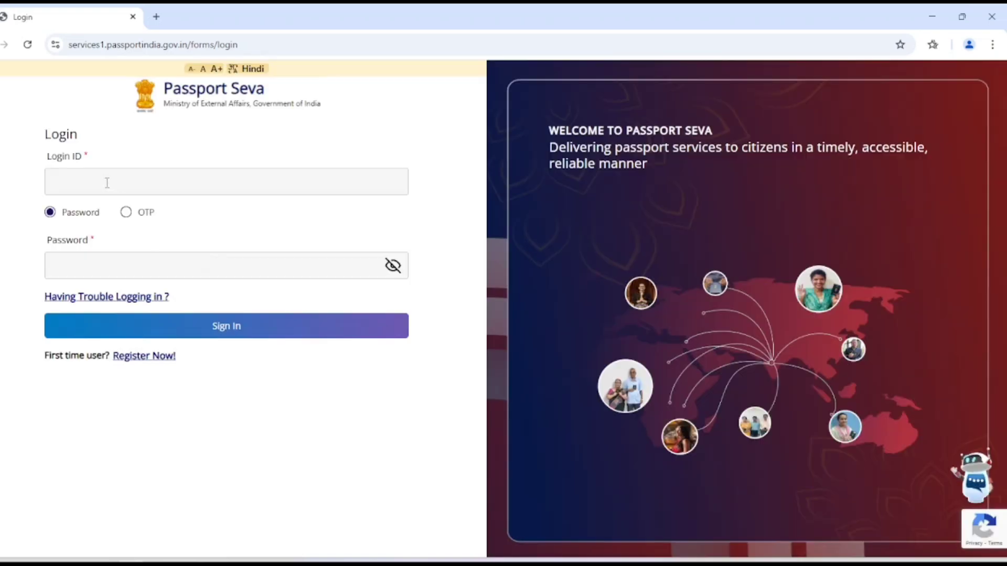
{"action": "left_click", "coordinate": [107, 182]}
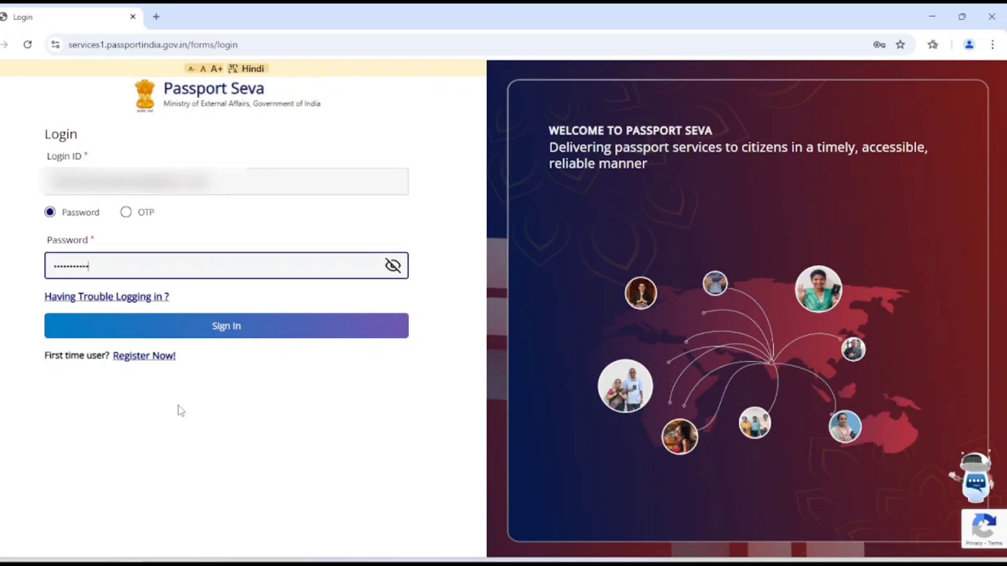
{"action": "left_click", "coordinate": [219, 333]}
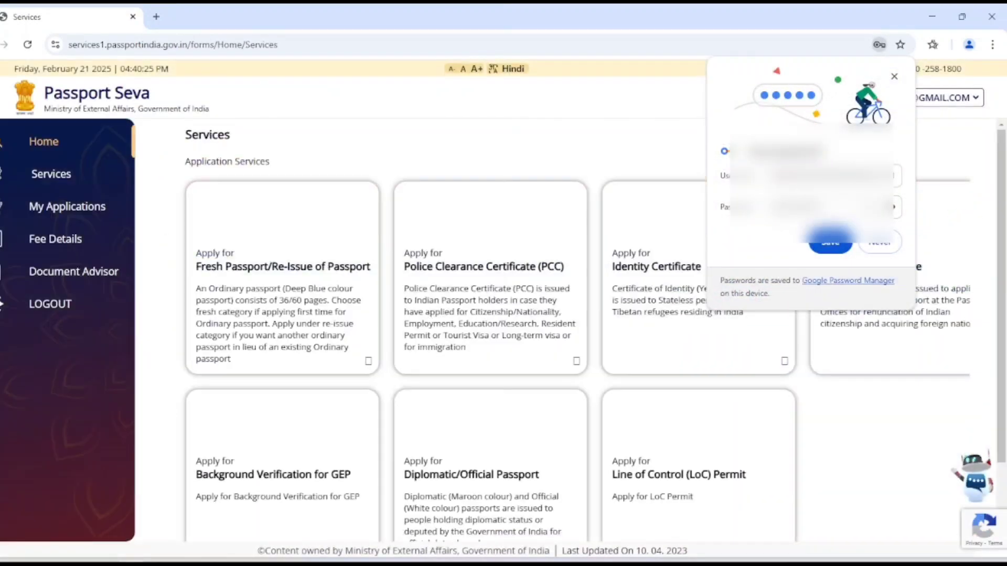
{"action": "left_click", "coordinate": [875, 240]}
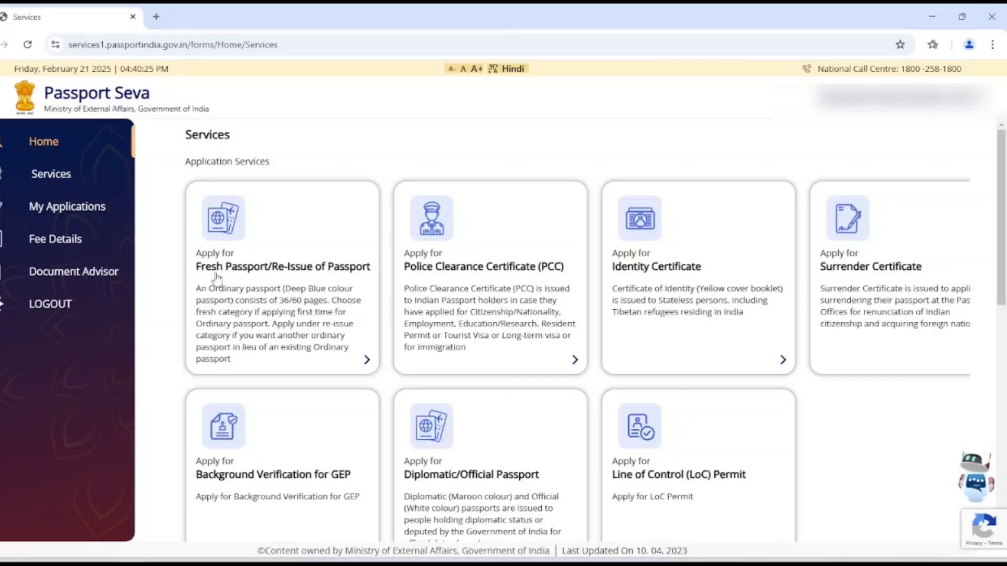
Start the Fresh Passport/Re-Issue of Passport application, skipping the previous passport number and continuing with Jaipur as the passport office.
{"action": "left_click", "coordinate": [256, 270]}
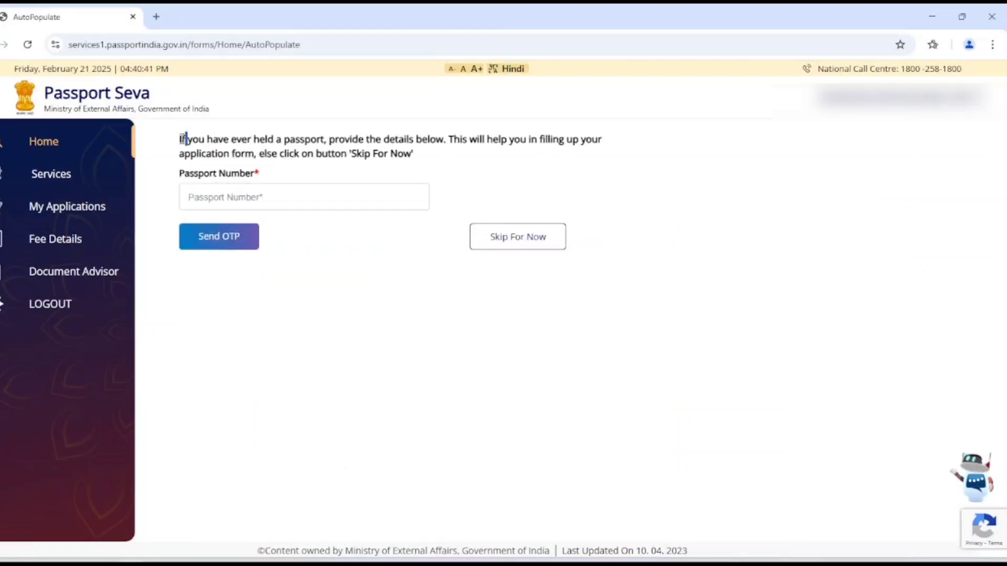
{"action": "left_click_drag", "start_coordinate": [184, 139], "coordinate": [599, 156]}
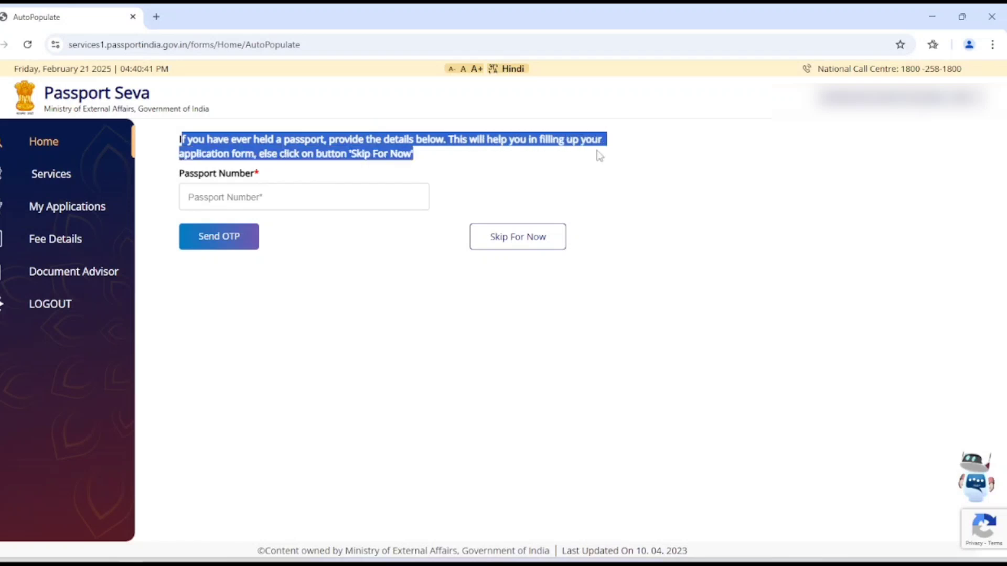
{"action": "left_click", "coordinate": [629, 158]}
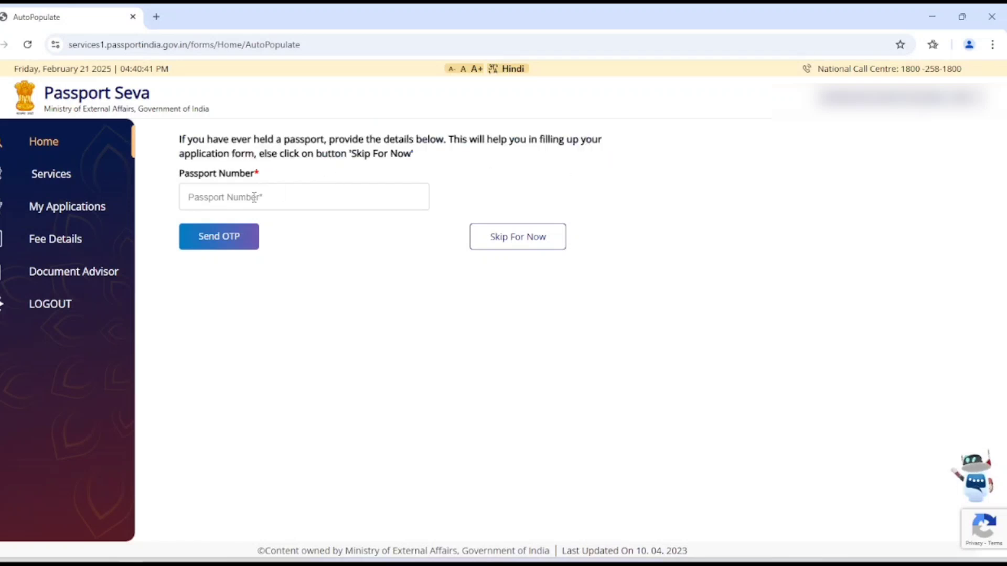
{"action": "left_click", "coordinate": [253, 197]}
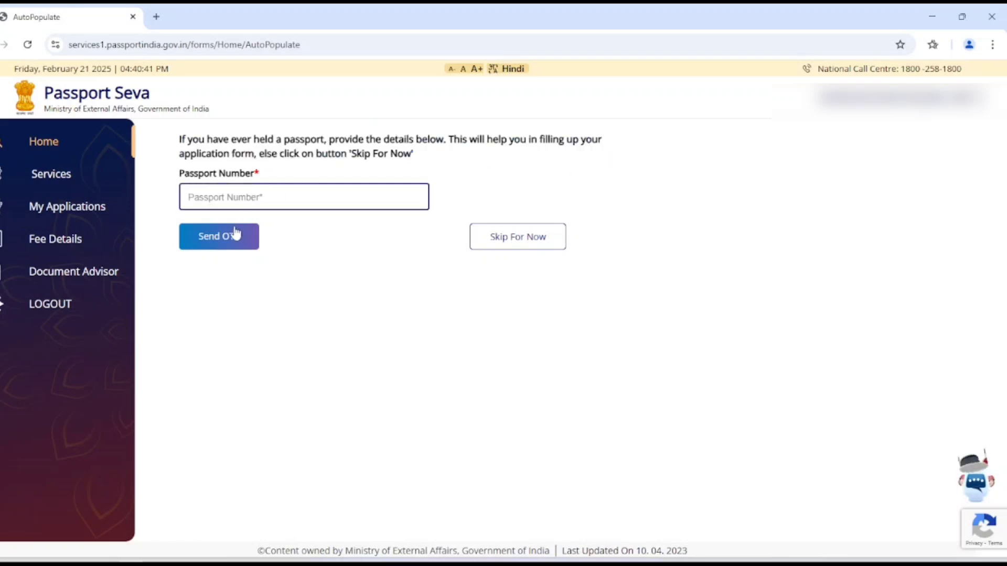
{"action": "left_click", "coordinate": [519, 244]}
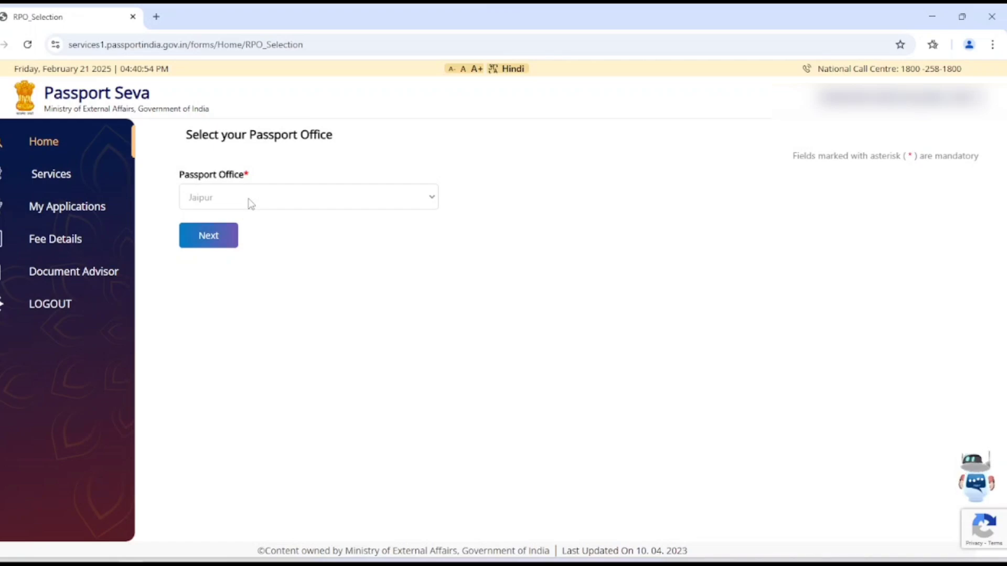
{"action": "left_click", "coordinate": [214, 240]}
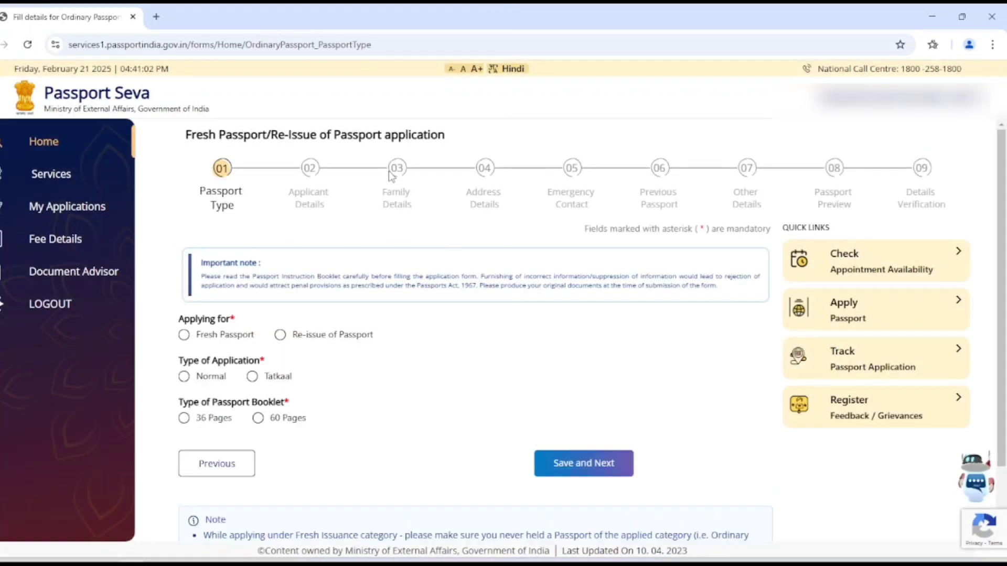
Set the passport type to Fresh Passport, Normal application and 36 Pages booklet, and save to continue to the applicant details.
{"action": "left_click_drag", "start_coordinate": [217, 169], "coordinate": [556, 192]}
{"action": "left_click", "coordinate": [465, 195]}
{"action": "left_click", "coordinate": [665, 192]}
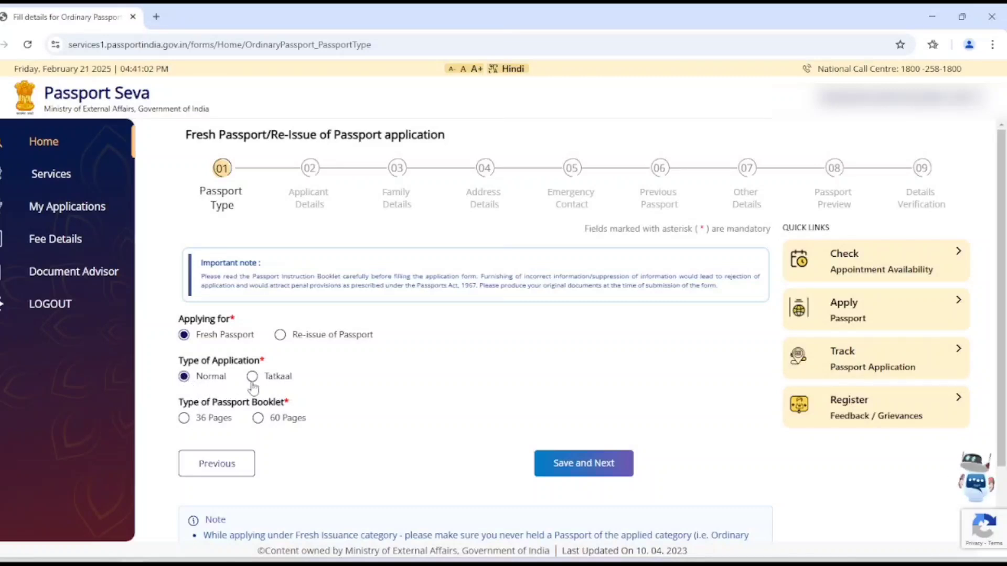
{"action": "left_click", "coordinate": [184, 419]}
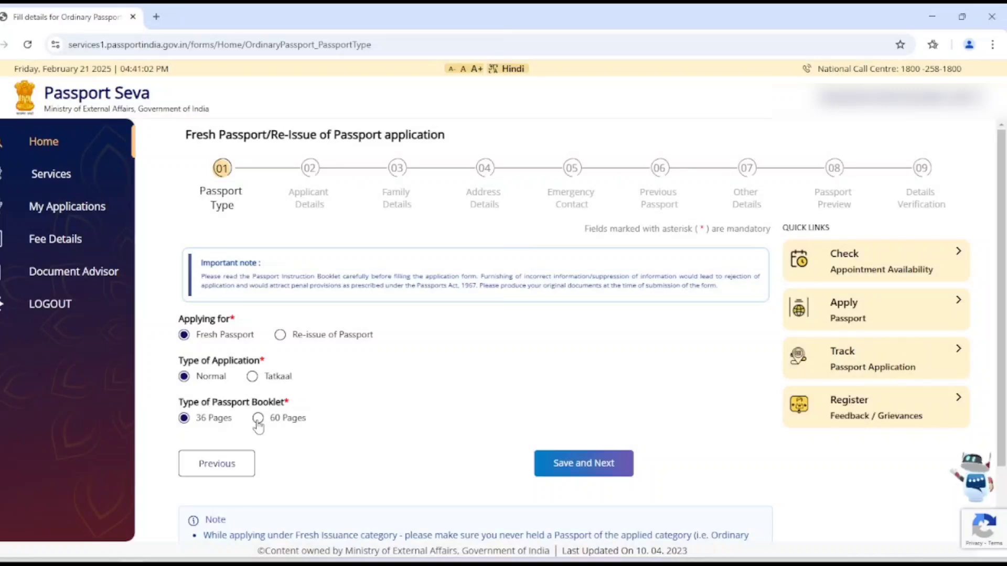
{"action": "left_click", "coordinate": [576, 476]}
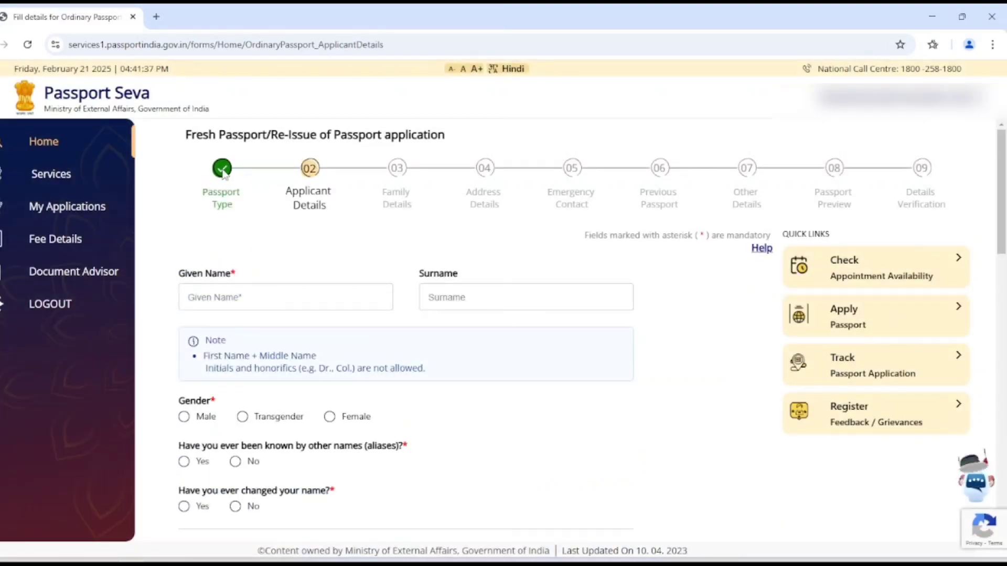
Set the applicant's gender to Male and answer No to both the aliases and changed-name questions.
{"action": "scroll", "coordinate": [283, 188], "scroll_direction": "down", "scroll_amount": 3}
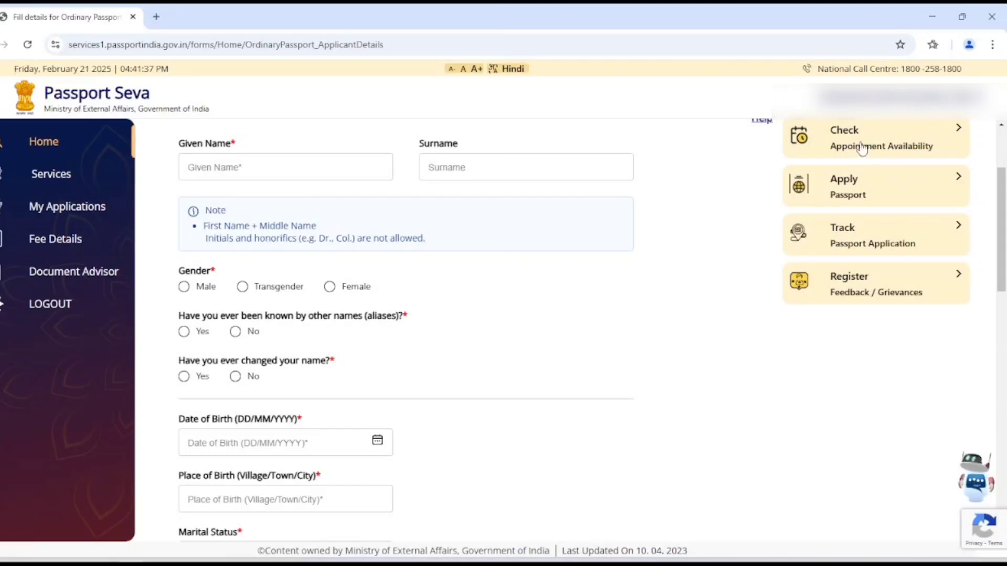
{"action": "scroll", "coordinate": [865, 189], "scroll_direction": "up", "scroll_amount": 2}
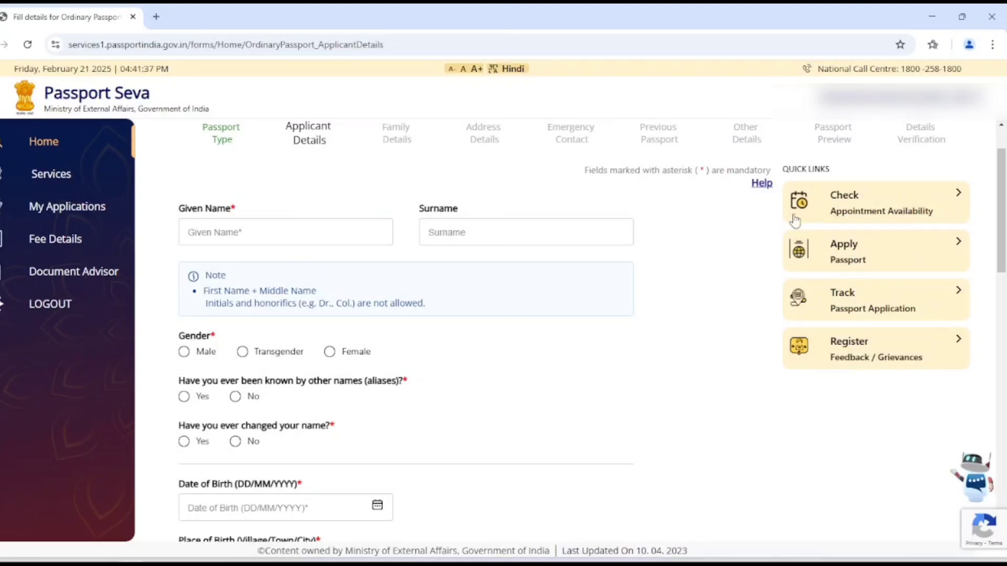
{"action": "scroll", "coordinate": [333, 175], "scroll_direction": "down", "scroll_amount": 3}
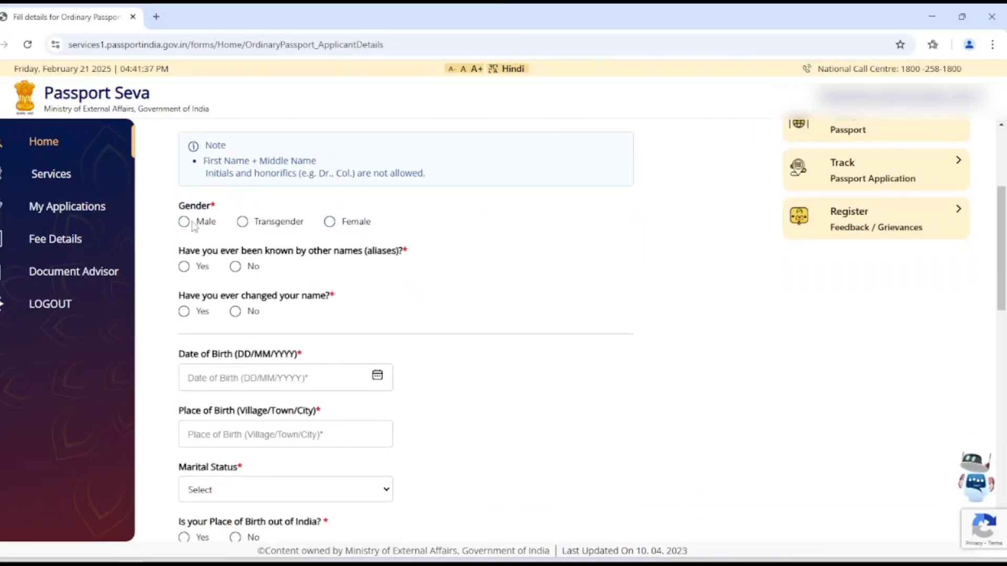
{"action": "left_click", "coordinate": [184, 222]}
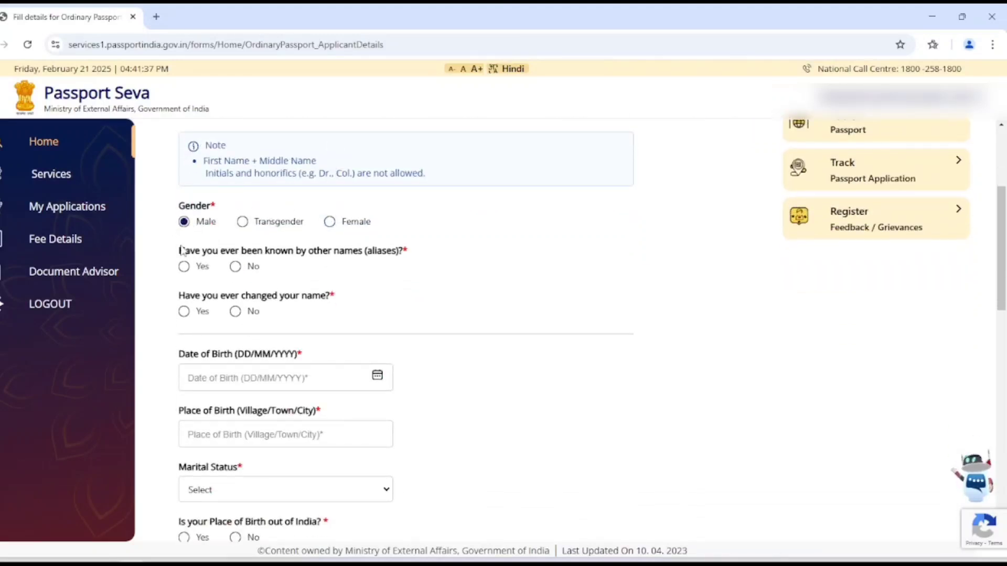
{"action": "left_click", "coordinate": [237, 268]}
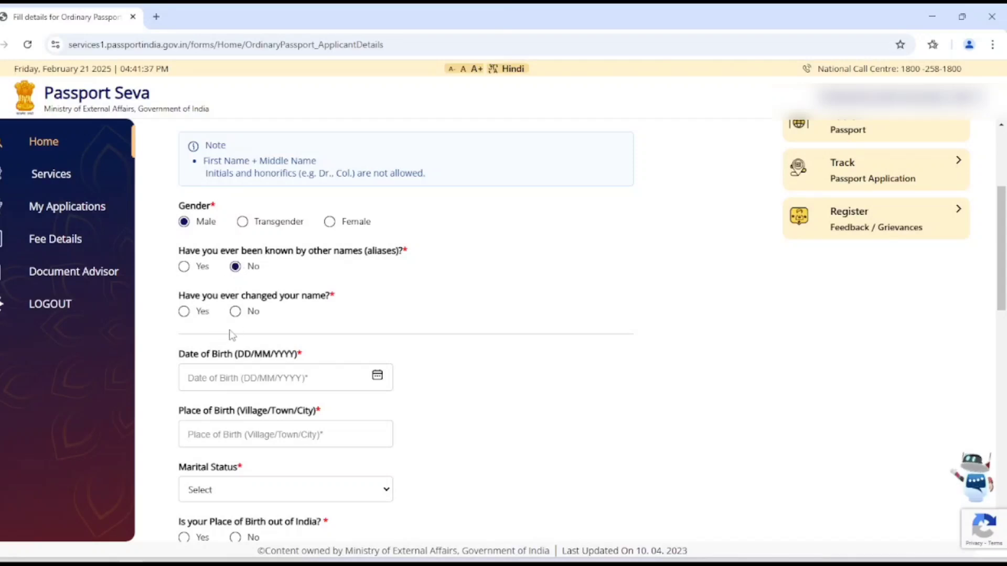
{"action": "left_click", "coordinate": [234, 312]}
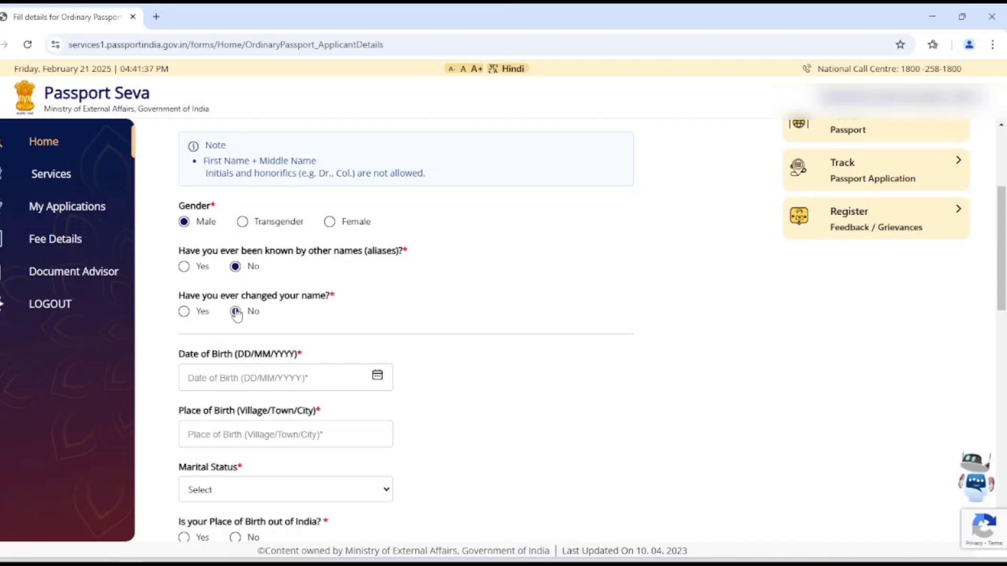
{"action": "scroll", "coordinate": [237, 315], "scroll_direction": "down", "scroll_amount": 1}
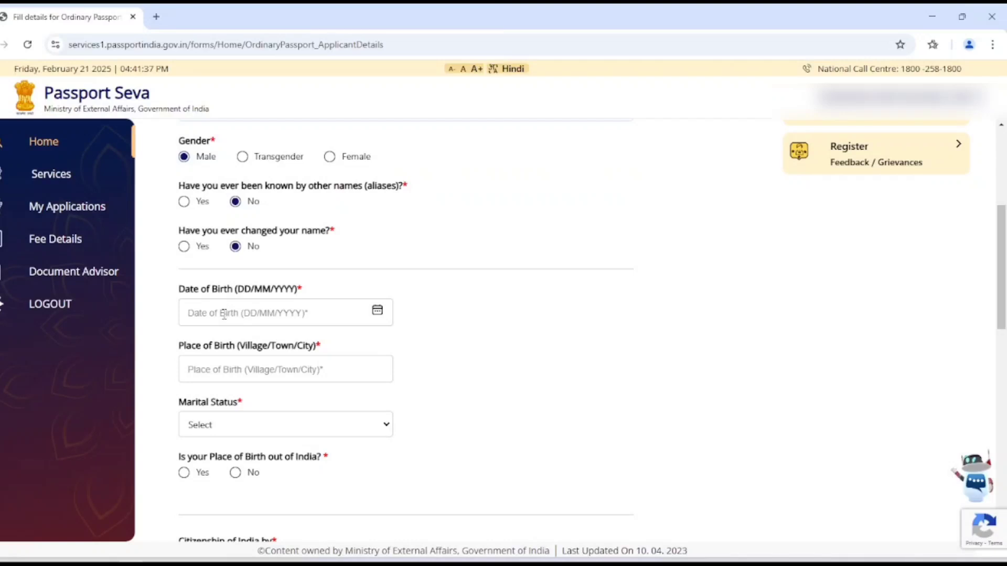
{"action": "left_click", "coordinate": [224, 314]}
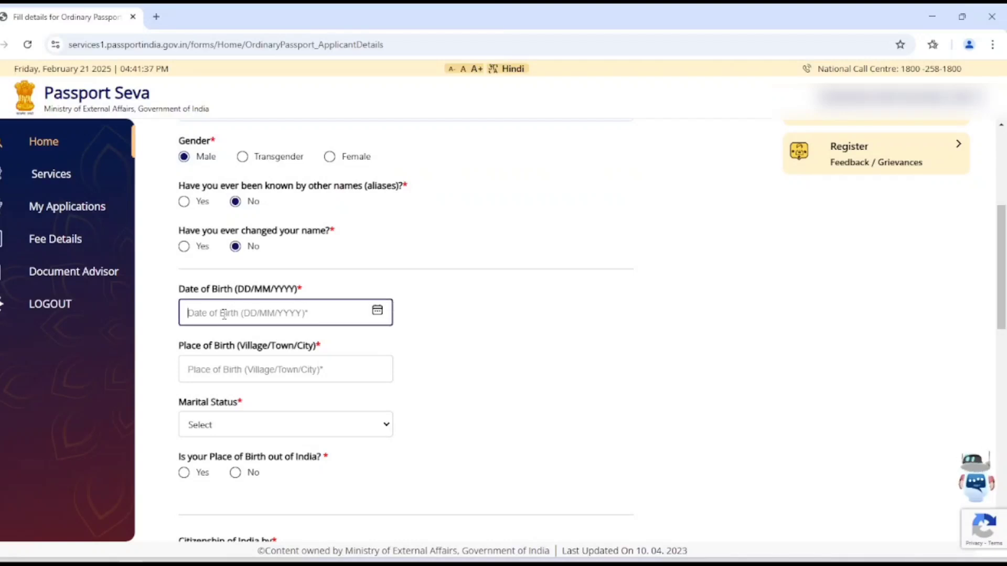
{"action": "scroll", "coordinate": [278, 270], "scroll_direction": "down", "scroll_amount": 1}
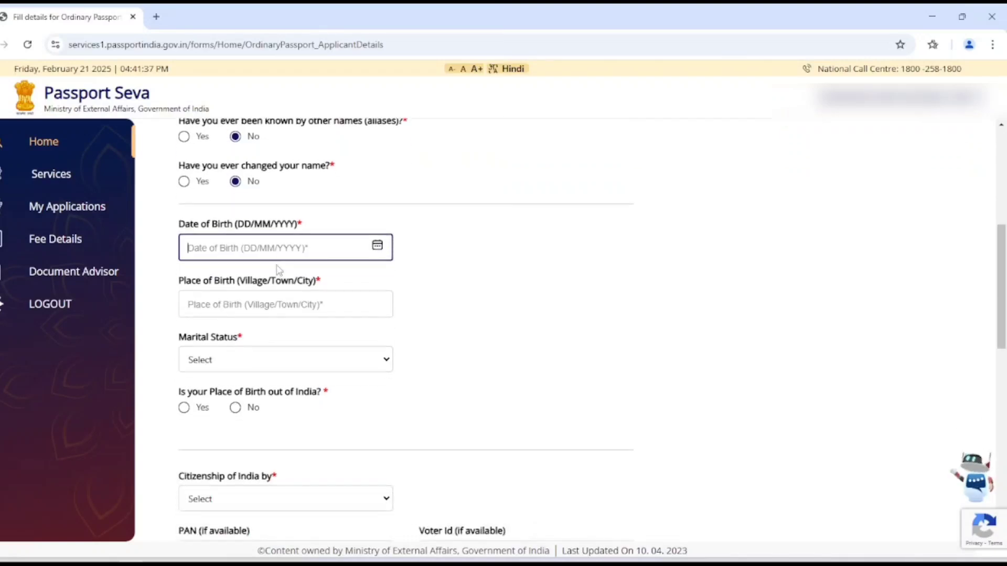
{"action": "left_click", "coordinate": [227, 305]}
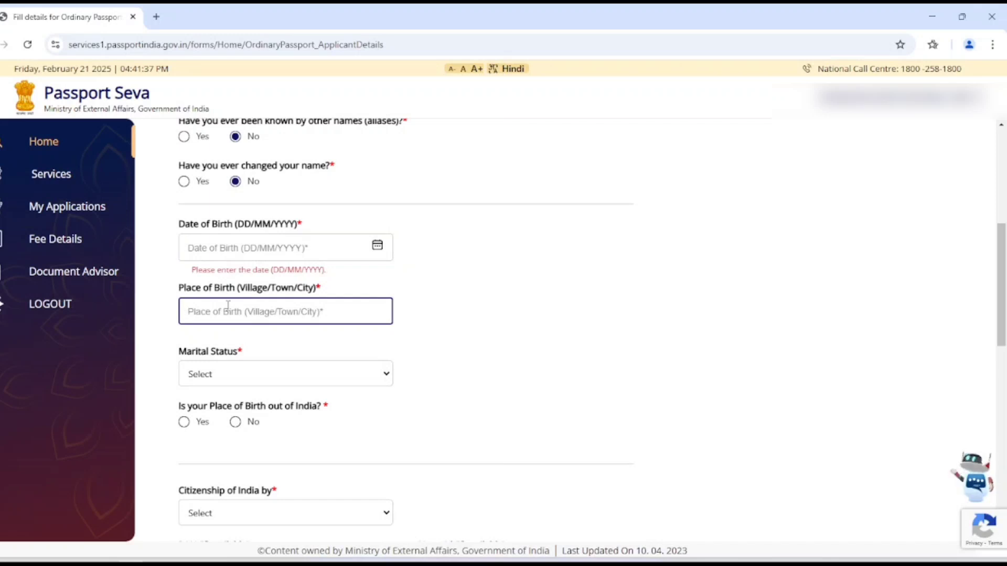
Set the marital status to Single and answer No to the place of birth being out of India.
{"action": "scroll", "coordinate": [228, 304], "scroll_direction": "down", "scroll_amount": 2}
{"action": "left_click", "coordinate": [234, 243]}
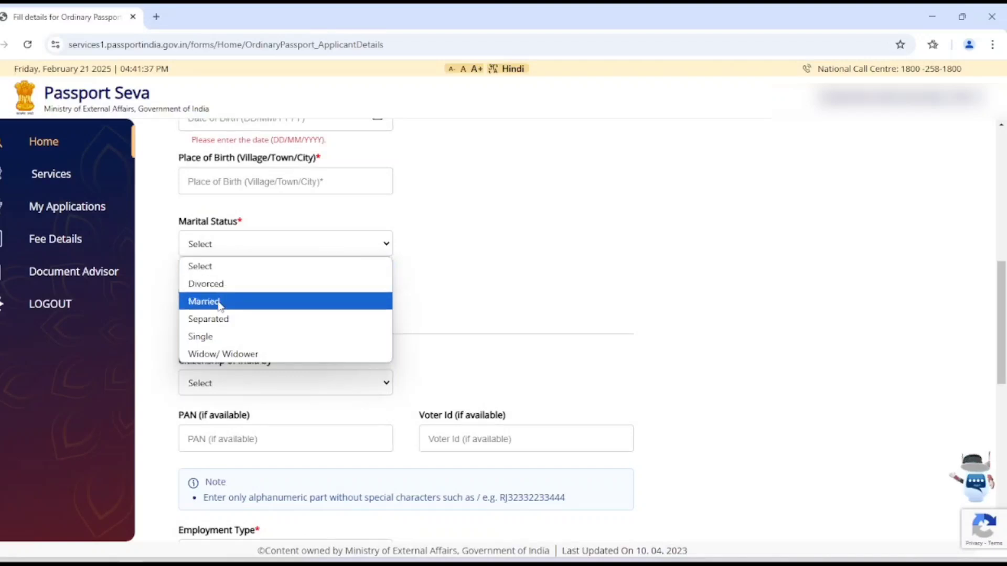
{"action": "left_click", "coordinate": [212, 338]}
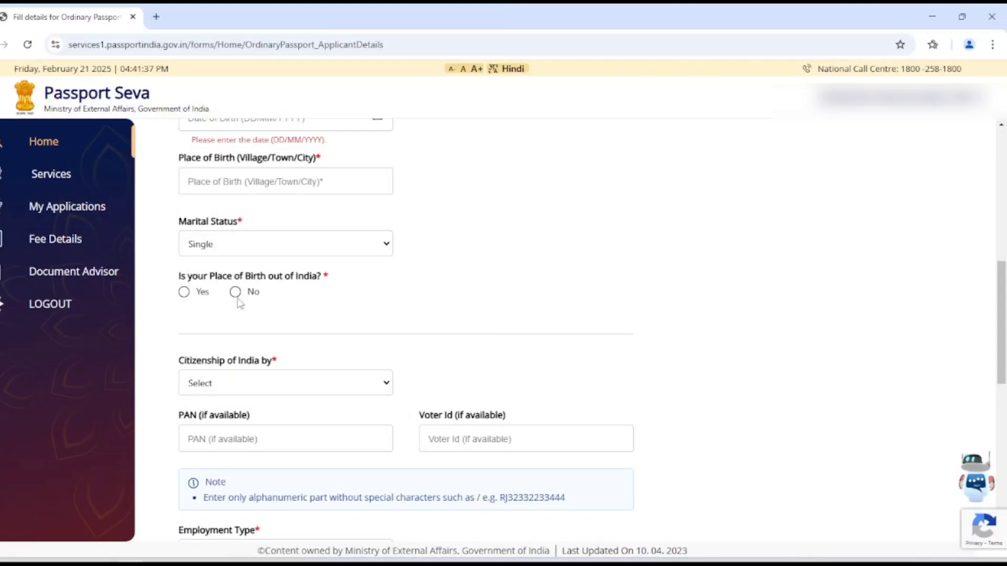
{"action": "left_click", "coordinate": [237, 297]}
Set the State/UT of birth to Rajasthan and view the available districts without choosing one.
{"action": "scroll", "coordinate": [362, 266], "scroll_direction": "down", "scroll_amount": 1}
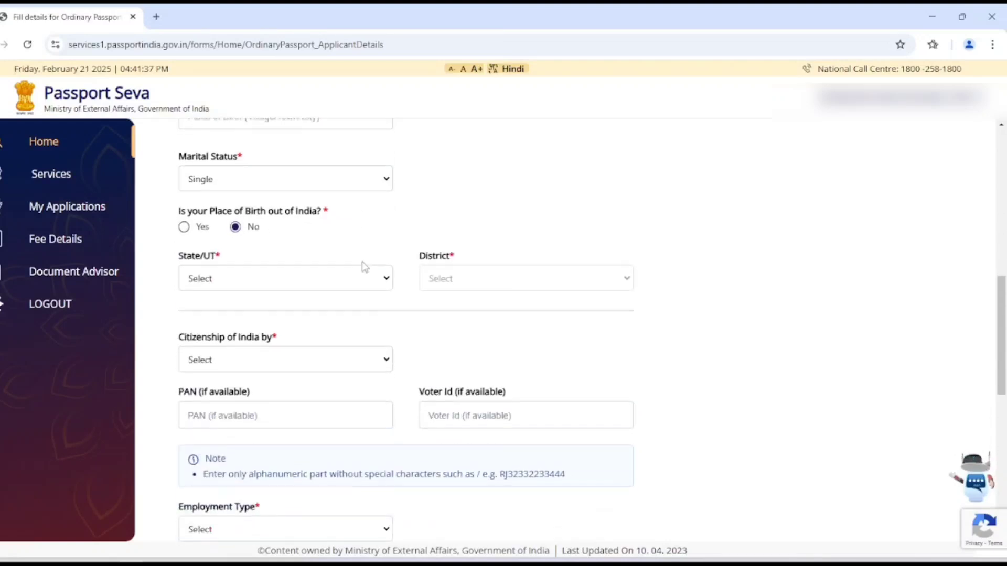
{"action": "left_click", "coordinate": [281, 284]}
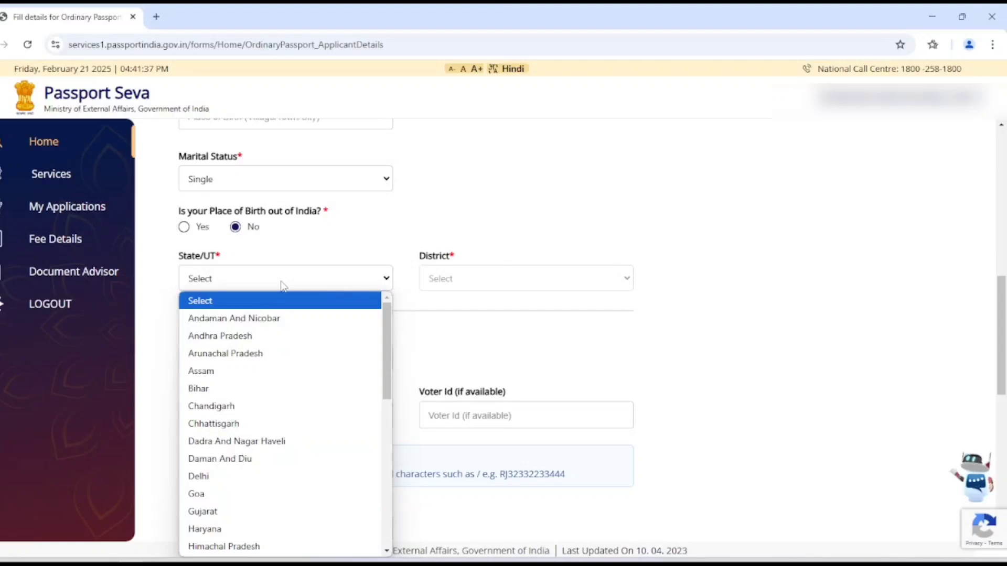
{"action": "key", "text": "r"}
{"action": "key", "text": "Return"}
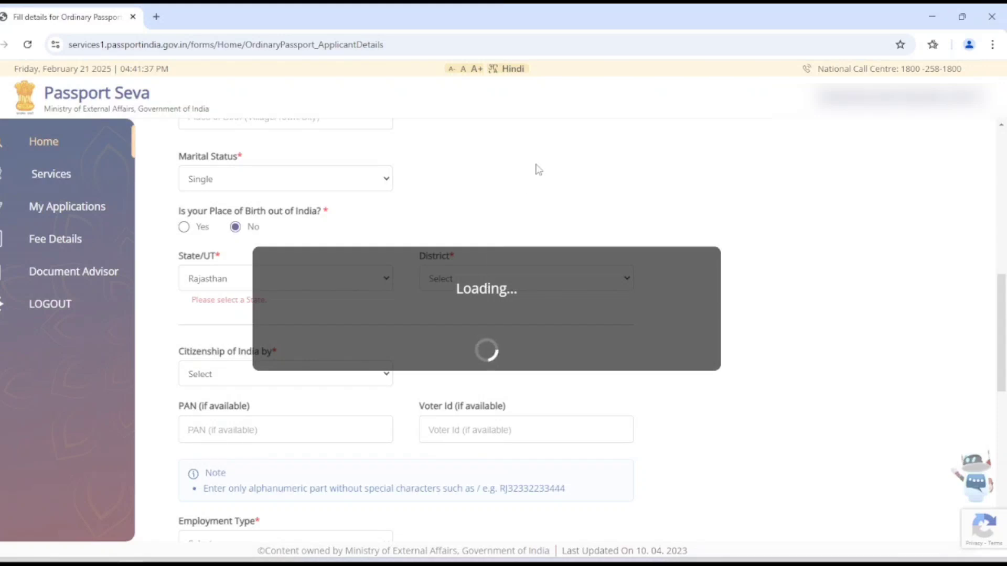
{"action": "left_click", "coordinate": [493, 273]}
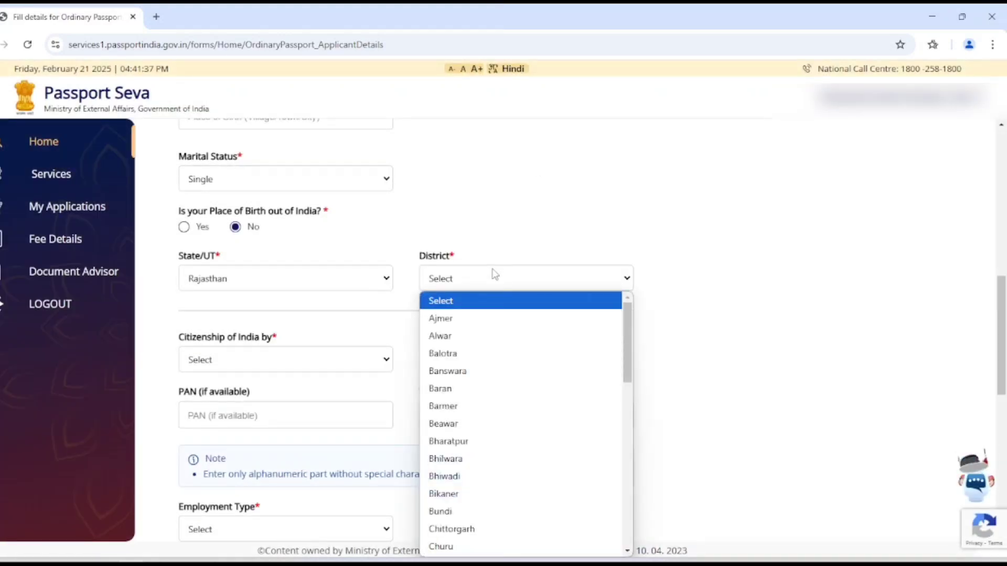
{"action": "left_click", "coordinate": [533, 238]}
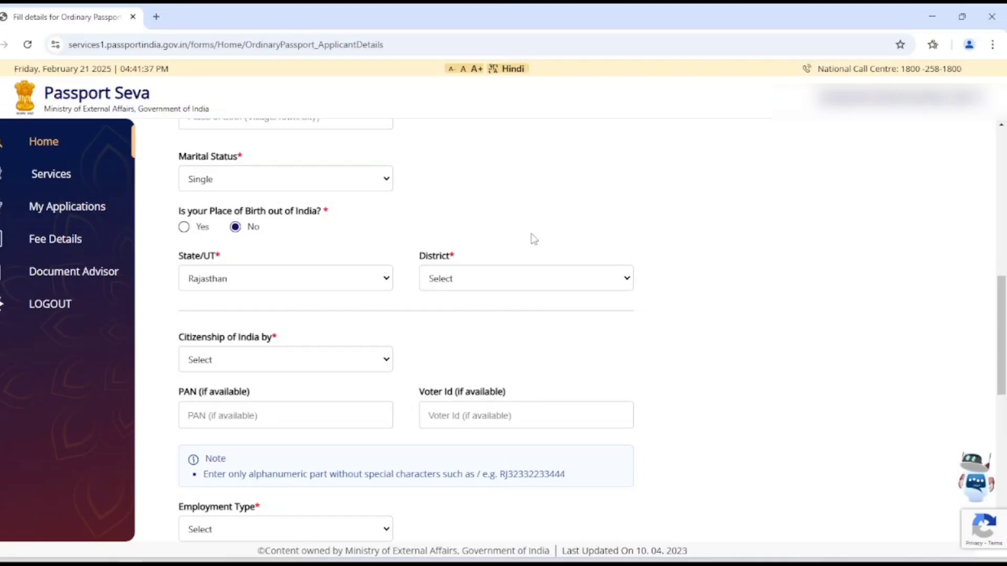
Set Citizenship of India by to Birth and leave the optional PAN and Voter Id fields blank.
{"action": "scroll", "coordinate": [533, 238], "scroll_direction": "down", "scroll_amount": 4}
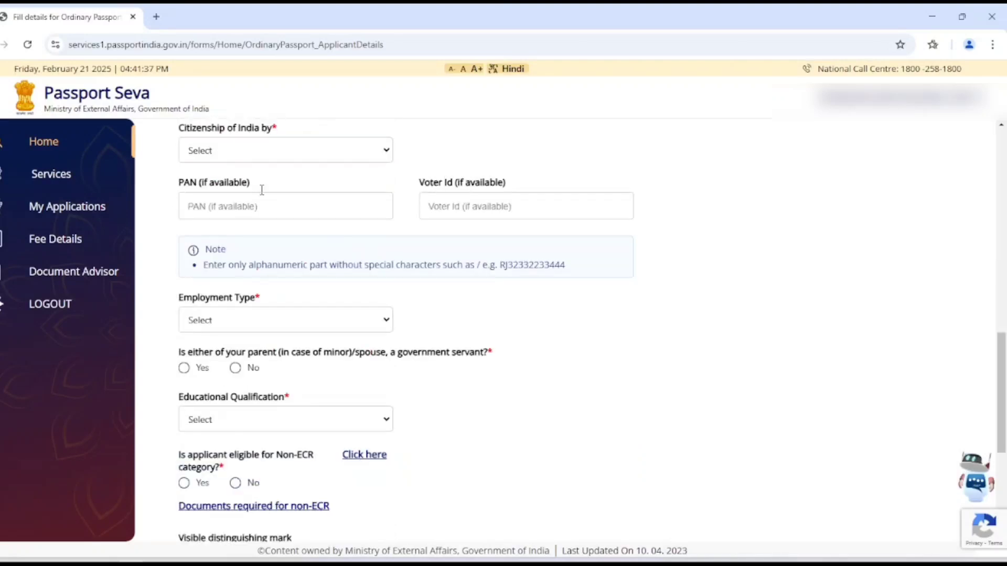
{"action": "left_click", "coordinate": [249, 159]}
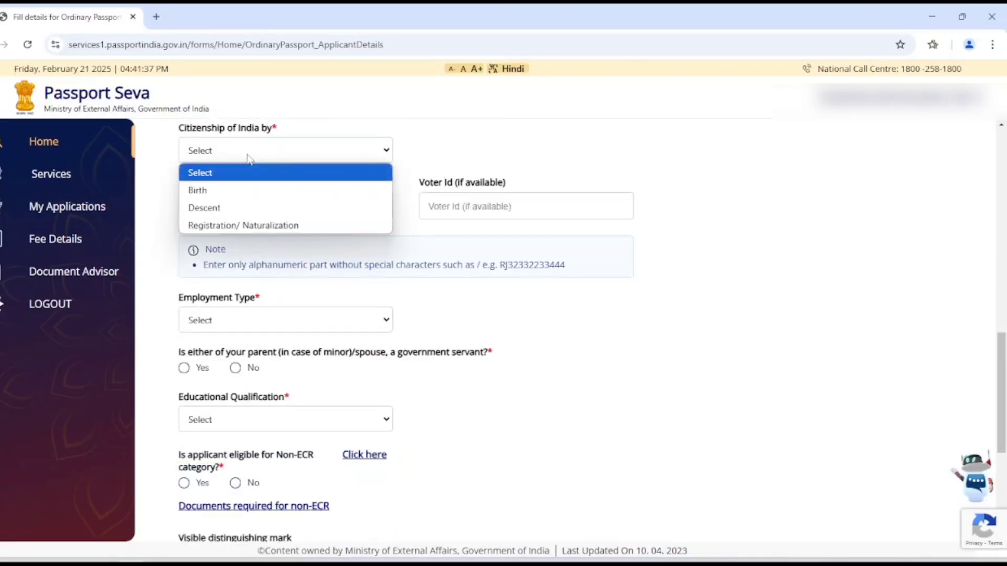
{"action": "left_click", "coordinate": [219, 190]}
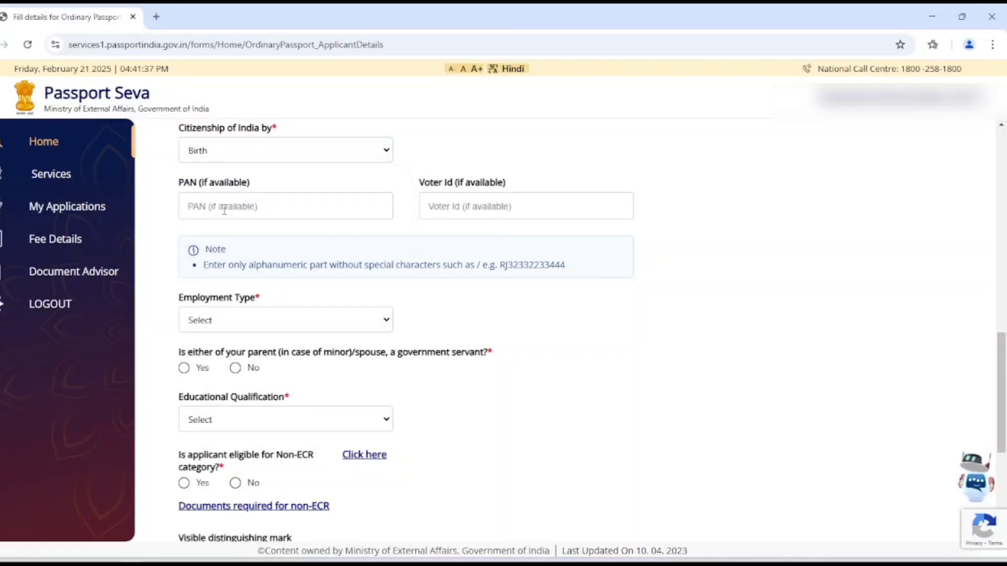
{"action": "left_click", "coordinate": [223, 209]}
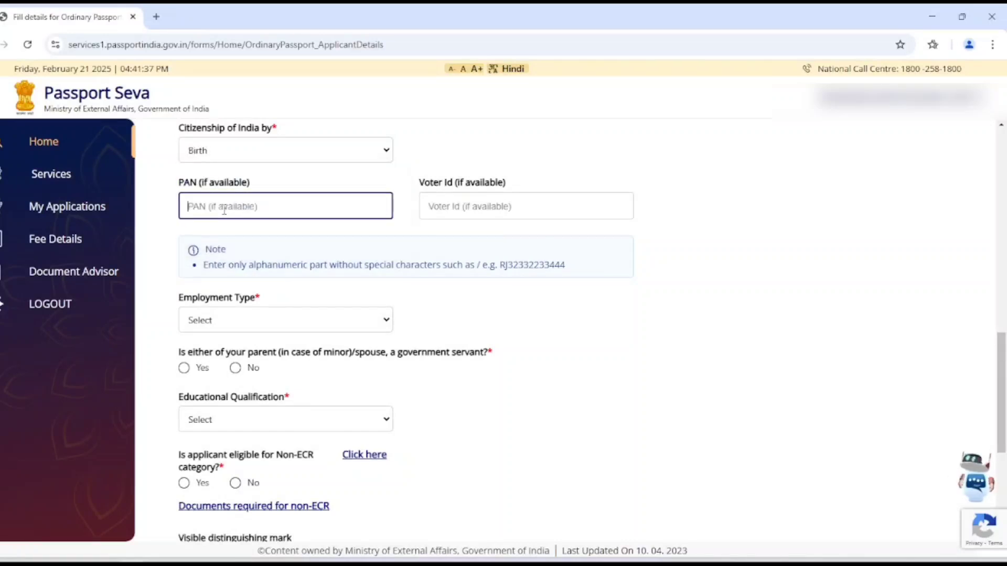
{"action": "left_click", "coordinate": [470, 202]}
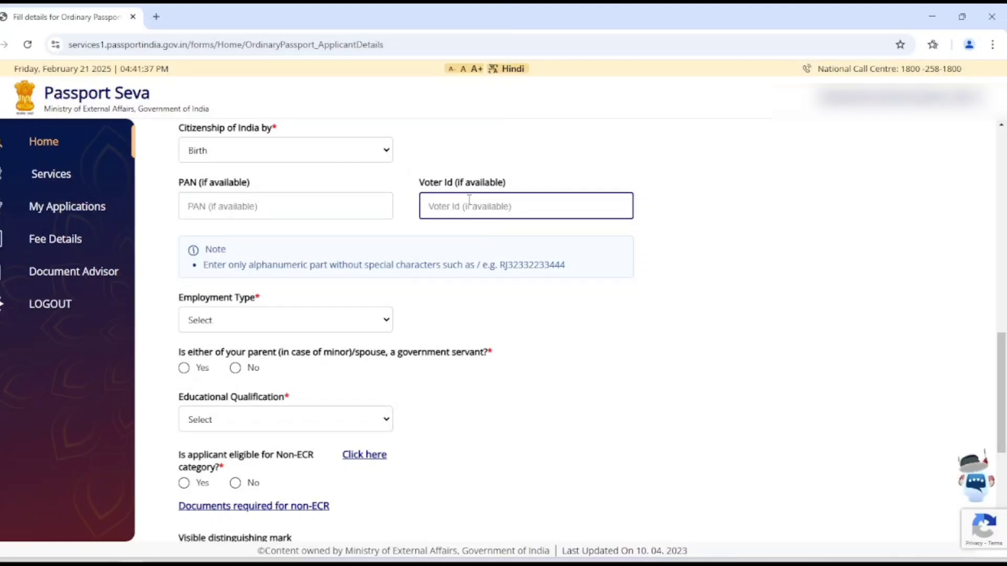
Set the employment type to Not Employed and answer No to a parent or spouse being a government servant.
{"action": "scroll", "coordinate": [401, 220], "scroll_direction": "down", "scroll_amount": 3}
{"action": "scroll", "coordinate": [399, 215], "scroll_direction": "up", "scroll_amount": 1}
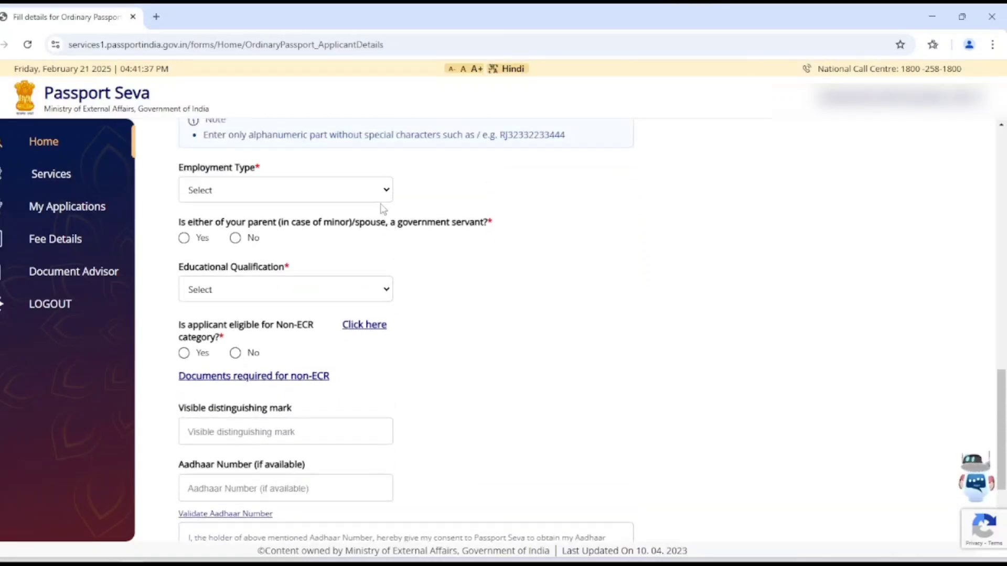
{"action": "left_click", "coordinate": [249, 184]}
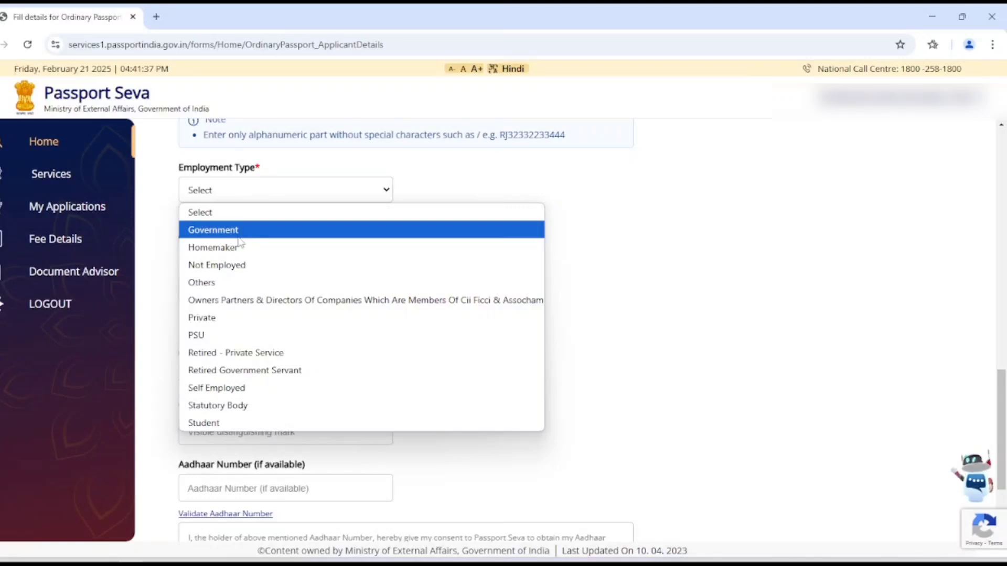
{"action": "left_click", "coordinate": [228, 265]}
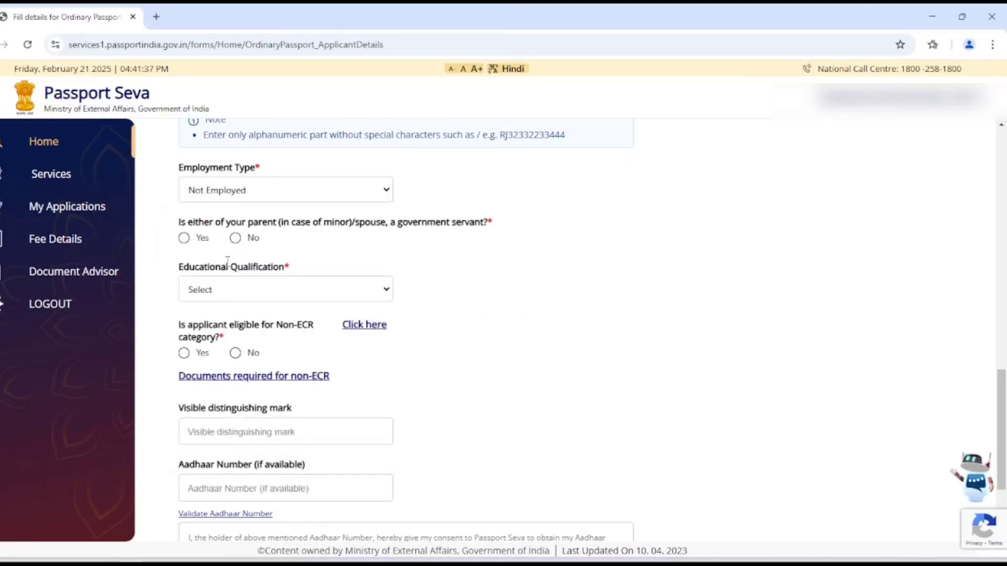
{"action": "left_click_drag", "start_coordinate": [203, 222], "coordinate": [476, 227]}
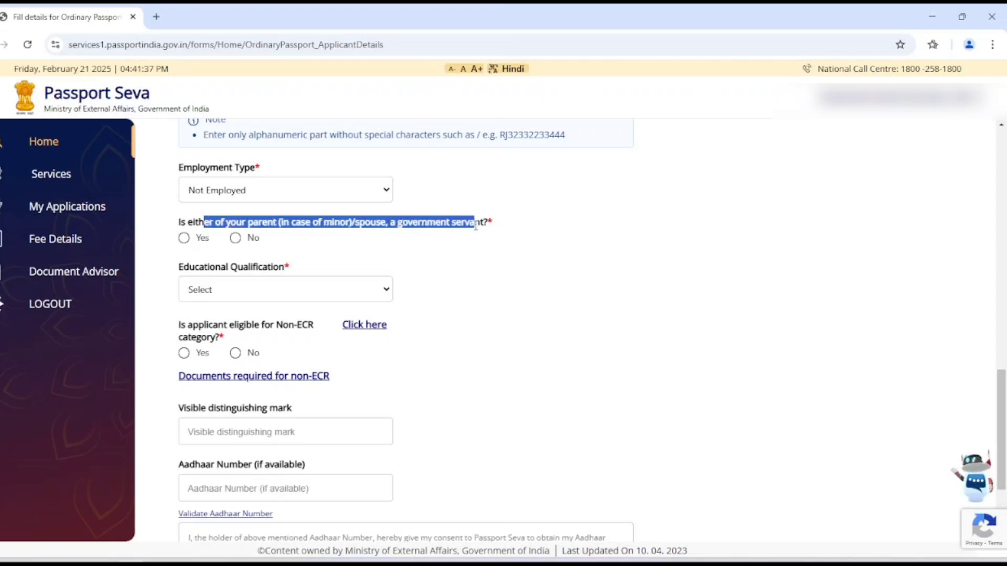
{"action": "left_click", "coordinate": [528, 246]}
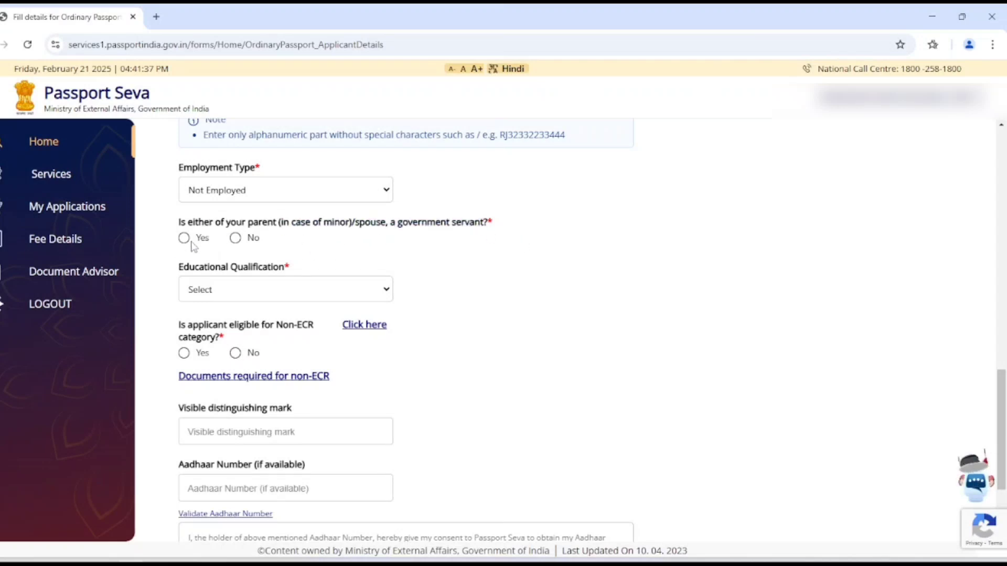
{"action": "left_click", "coordinate": [234, 241]}
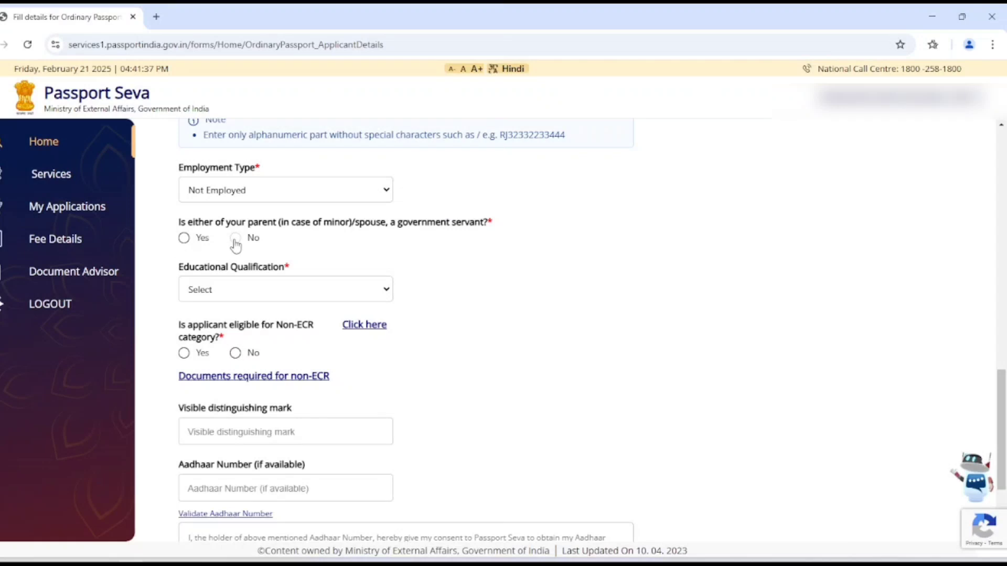
Set the educational qualification to 10th Pass And Above.
{"action": "left_click", "coordinate": [227, 294]}
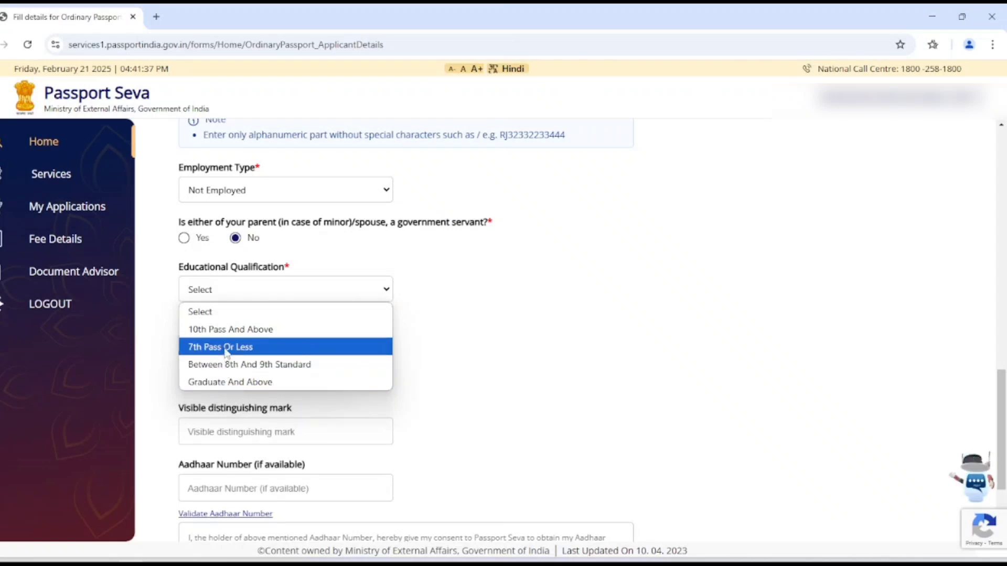
{"action": "left_click", "coordinate": [227, 330]}
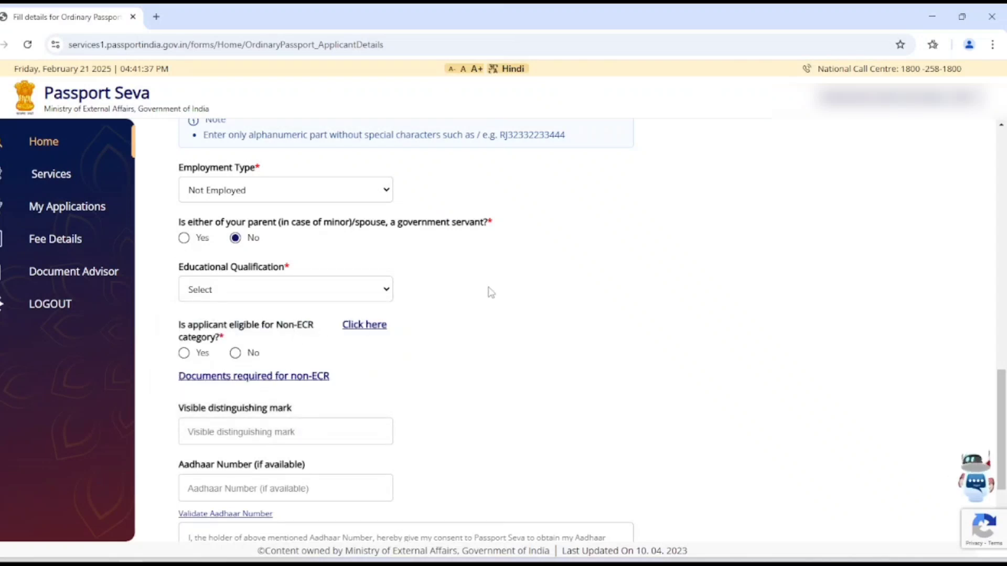
{"action": "scroll", "coordinate": [492, 292], "scroll_direction": "down", "scroll_amount": 1}
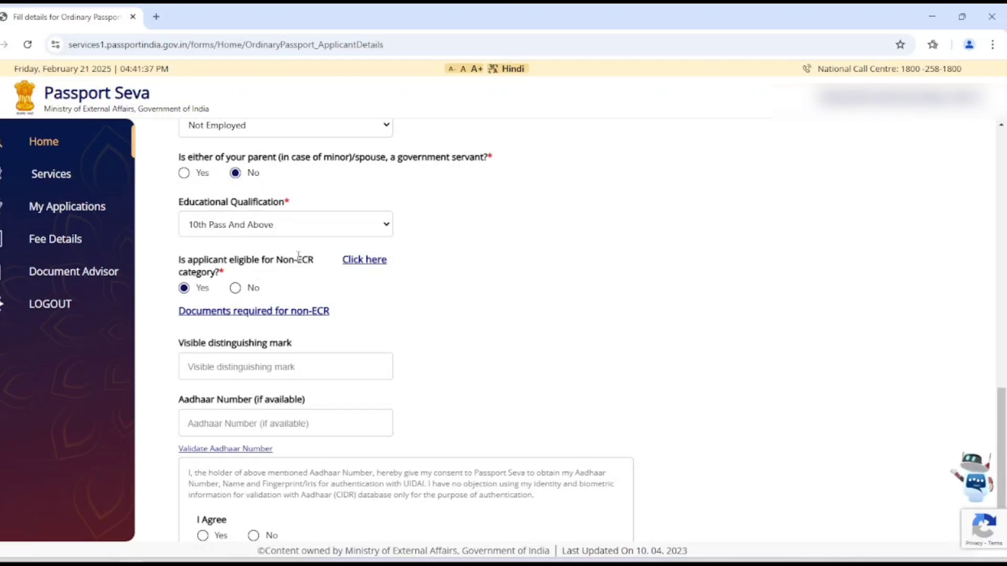
{"action": "left_click_drag", "start_coordinate": [298, 259], "coordinate": [316, 261]}
{"action": "left_click", "coordinate": [321, 285]}
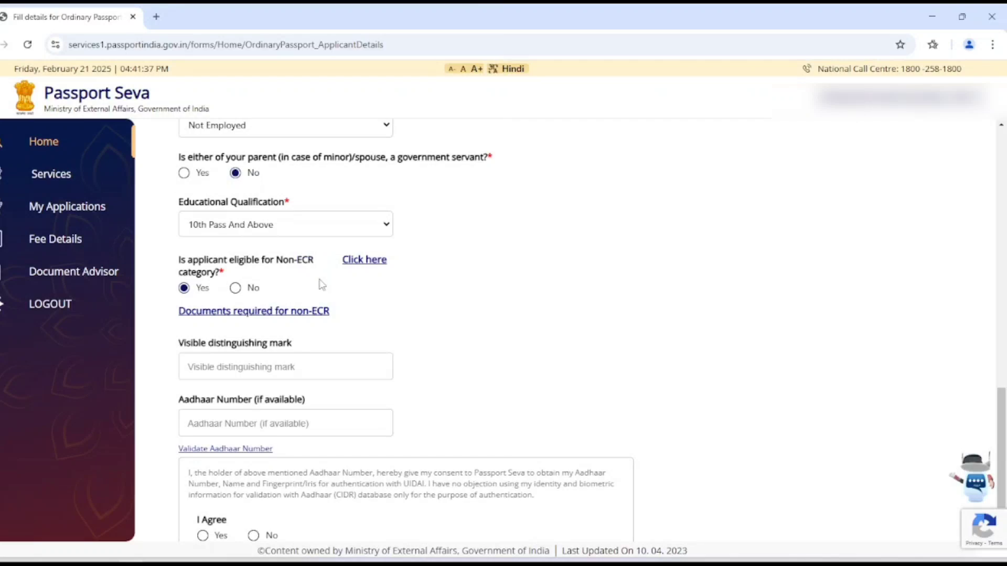
Review the list of categories eligible for Non-ECR status, and close it.
{"action": "left_click", "coordinate": [354, 261]}
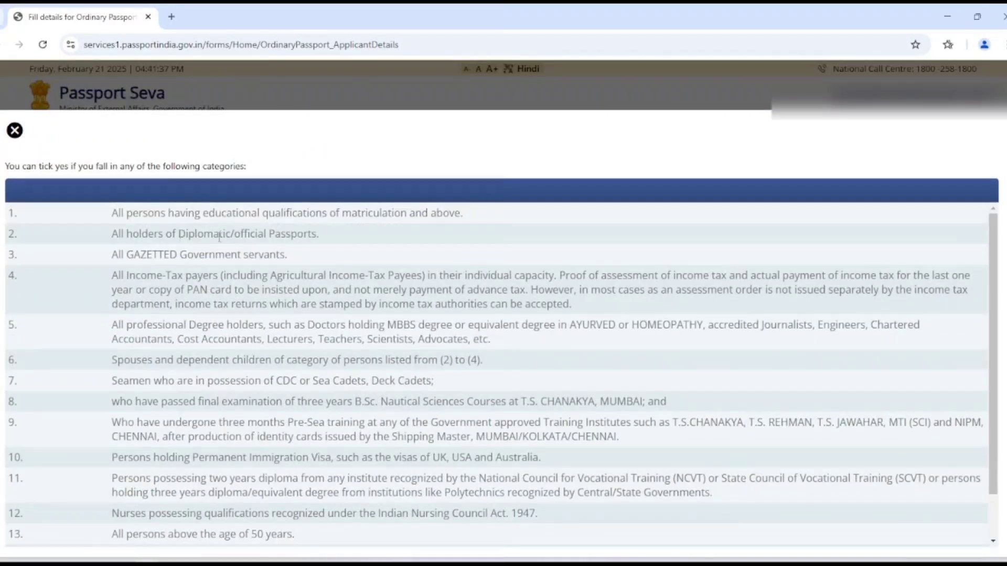
{"action": "scroll", "coordinate": [203, 267], "scroll_direction": "down", "scroll_amount": 2}
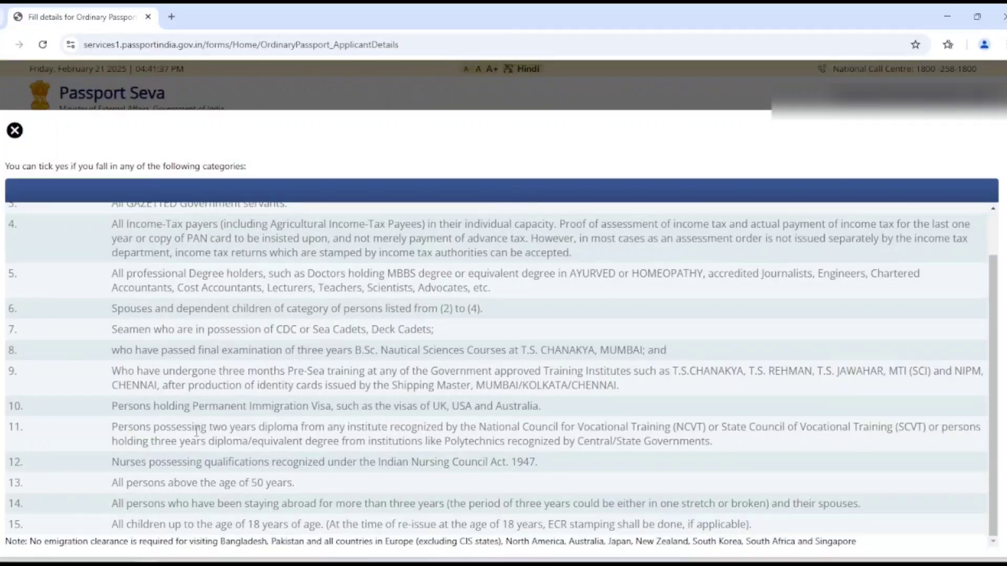
{"action": "scroll", "coordinate": [201, 449], "scroll_direction": "up", "scroll_amount": 2}
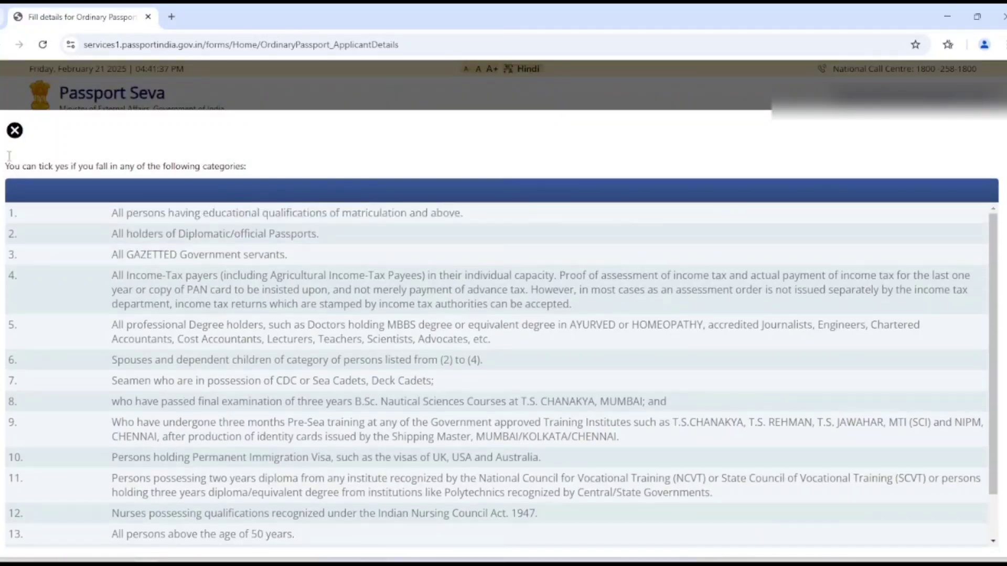
{"action": "left_click", "coordinate": [14, 131]}
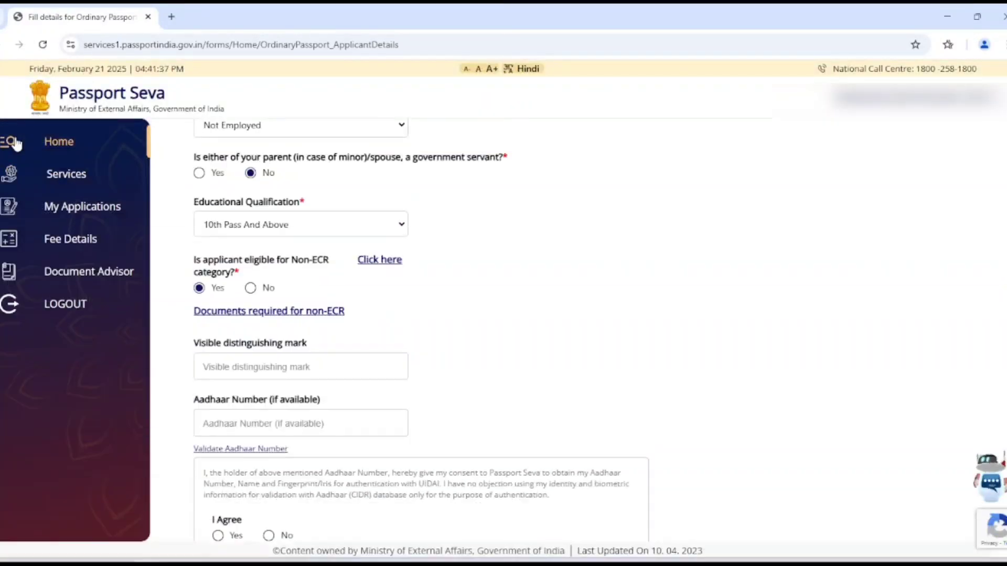
Try 7th Pass Or Less as the educational qualification, and restore 10th Pass And Above.
{"action": "left_click", "coordinate": [321, 231]}
{"action": "left_click", "coordinate": [248, 285]}
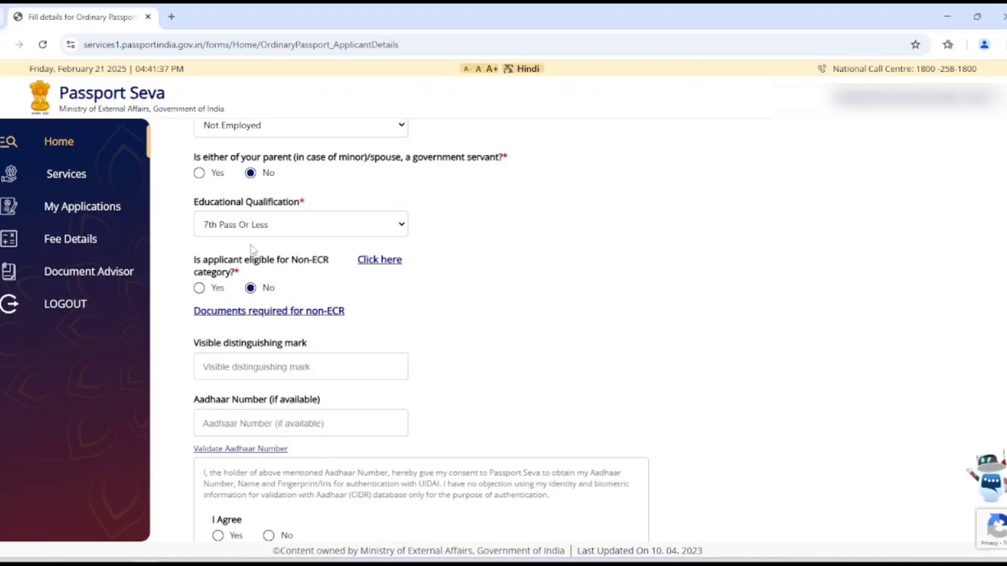
{"action": "left_click", "coordinate": [261, 226]}
{"action": "left_click", "coordinate": [254, 267]}
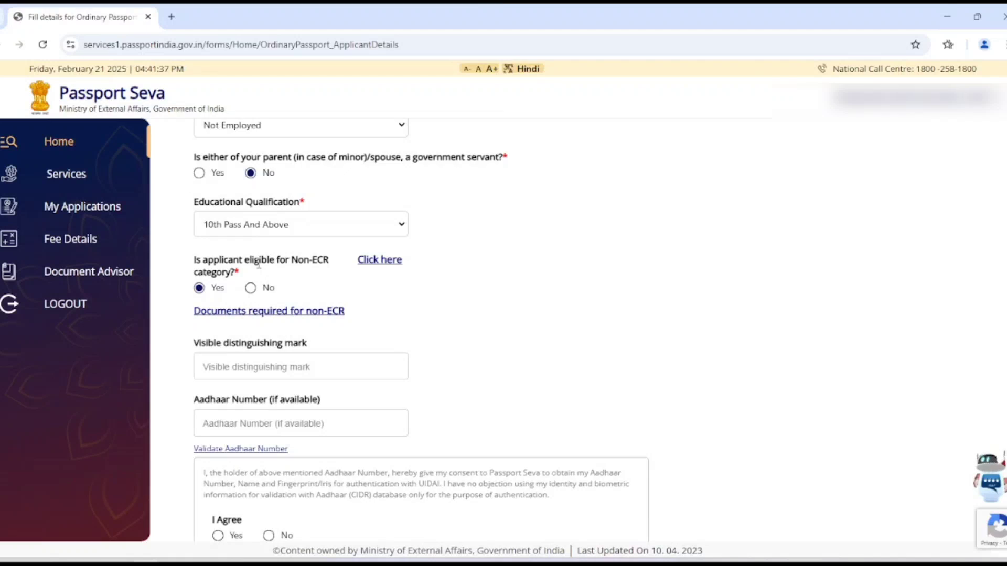
Leave the distinguishing mark blank, enter the Aadhaar number, agree to the Aadhaar consent and try to save the applicant details.
{"action": "scroll", "coordinate": [309, 251], "scroll_direction": "down", "scroll_amount": 2}
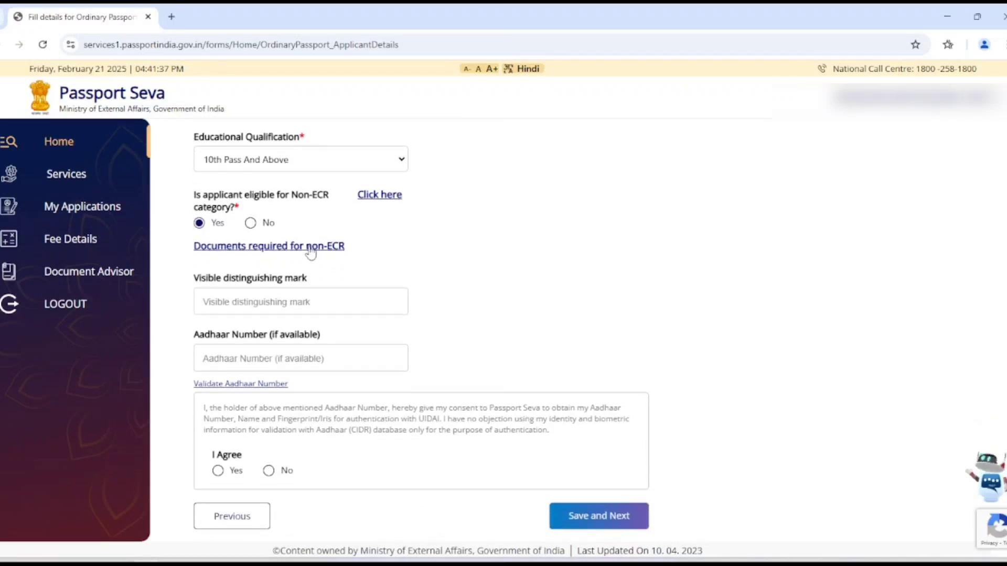
{"action": "left_click", "coordinate": [251, 291]}
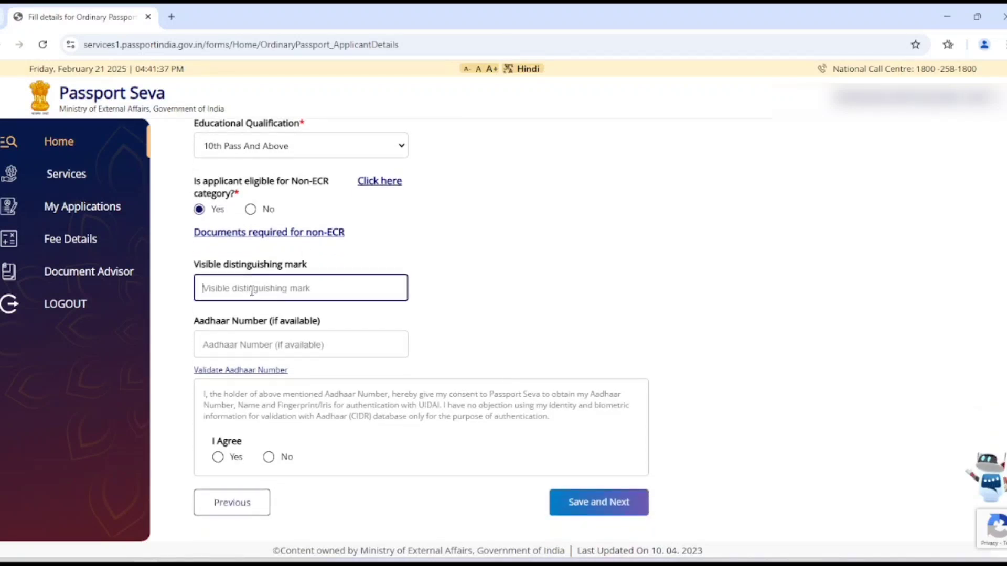
{"action": "left_click", "coordinate": [240, 339]}
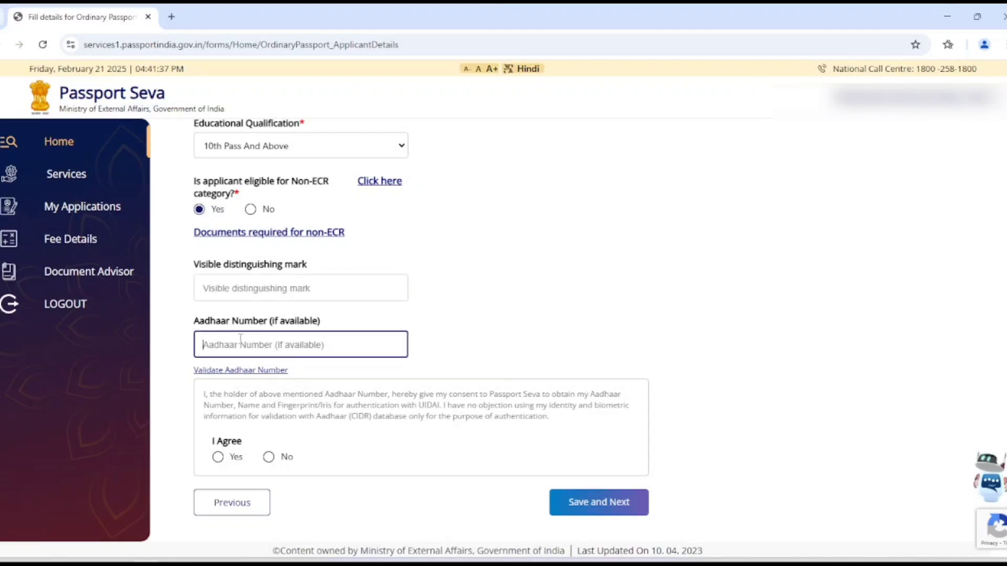
{"action": "left_click", "coordinate": [218, 458]}
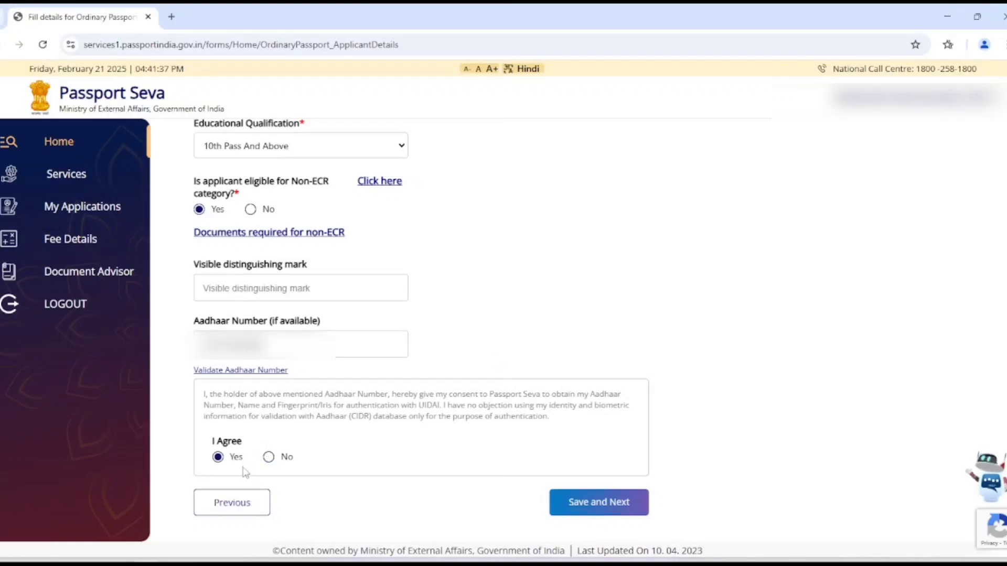
{"action": "left_click", "coordinate": [592, 511]}
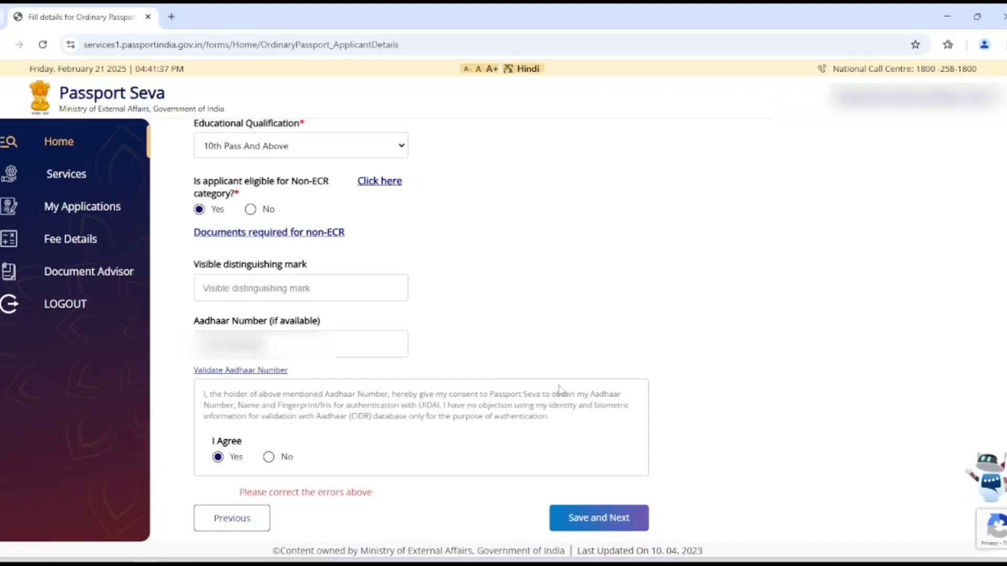
Fill in the applicant's missing given name and save the applicant details.
{"action": "left_click_drag", "start_coordinate": [247, 491], "coordinate": [404, 495]}
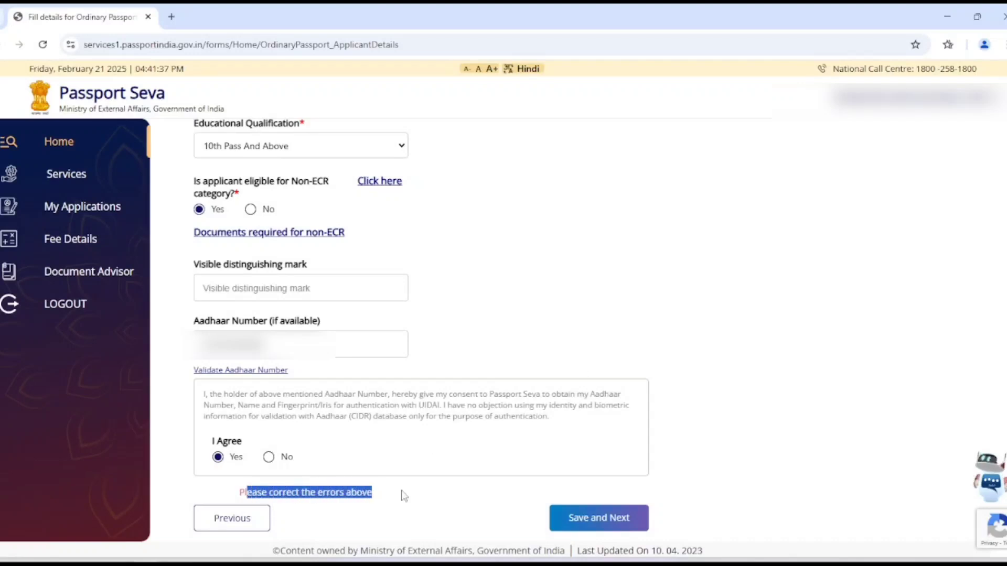
{"action": "scroll", "coordinate": [403, 496], "scroll_direction": "up", "scroll_amount": 10}
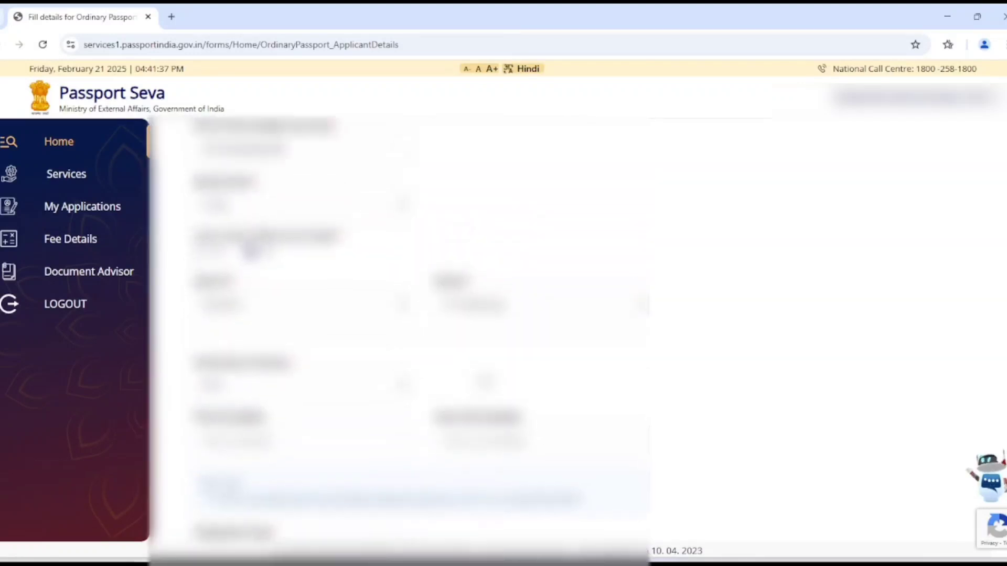
{"action": "scroll", "coordinate": [404, 330], "scroll_direction": "up", "scroll_amount": 10}
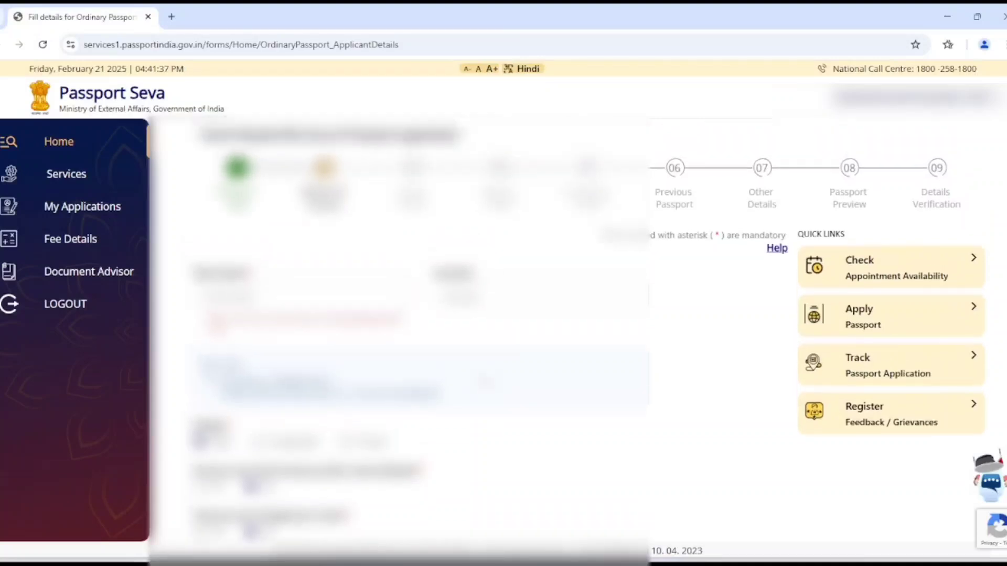
{"action": "left_click", "coordinate": [332, 297]}
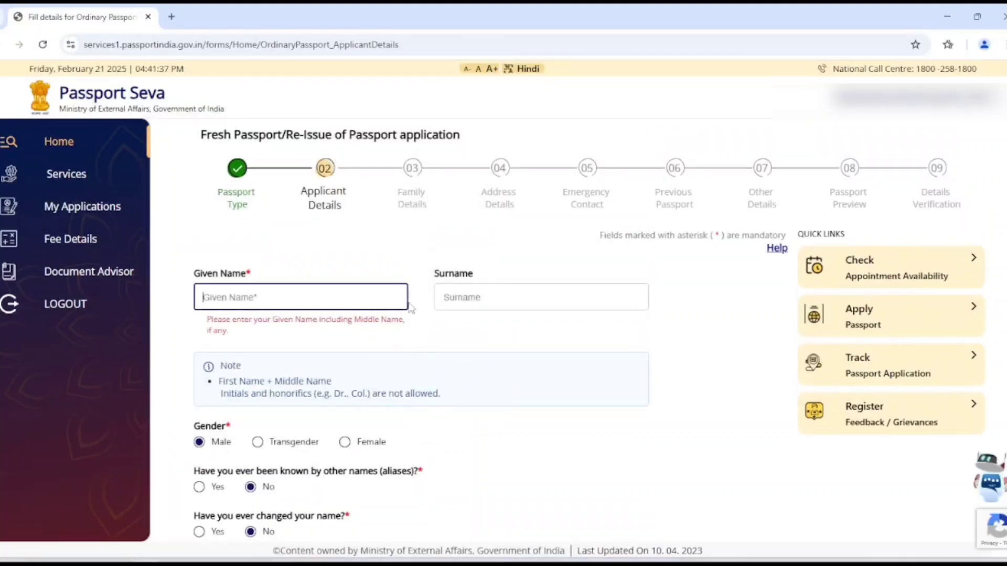
{"action": "scroll", "coordinate": [419, 309], "scroll_direction": "down", "scroll_amount": 15}
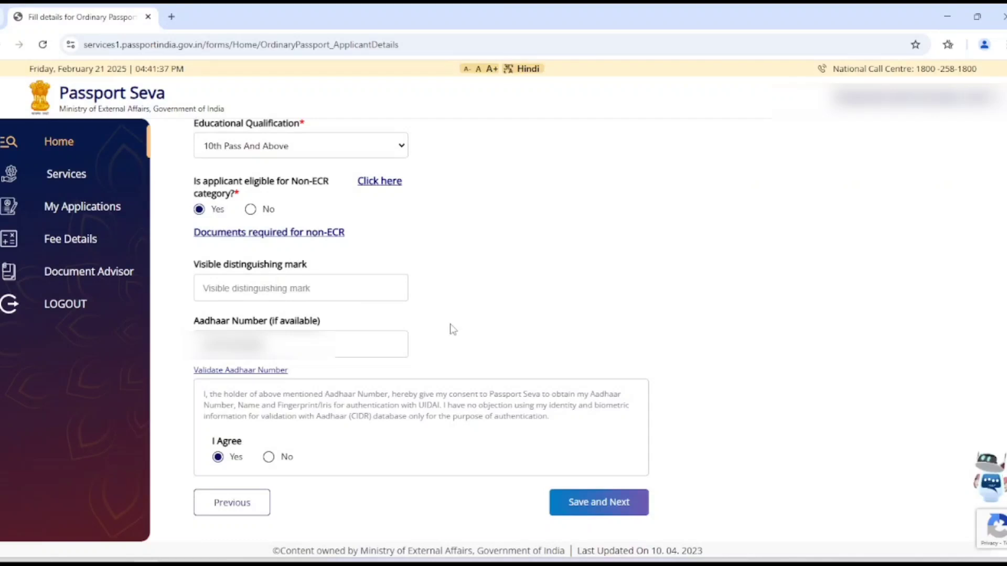
{"action": "left_click", "coordinate": [590, 500]}
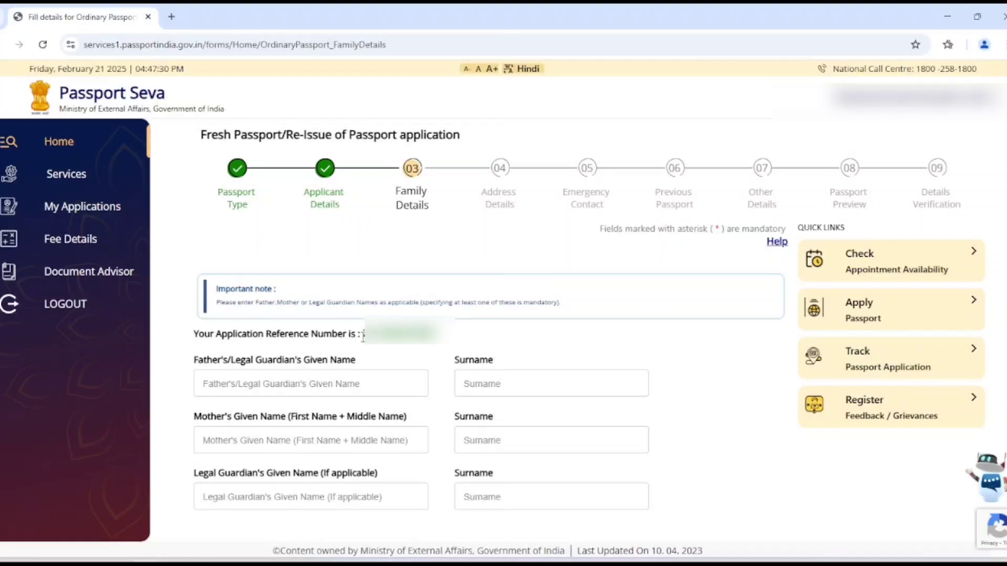
Enter the father's and mother's given names and surnames, leave the legal guardian blank, and save the family details.
{"action": "left_click_drag", "start_coordinate": [363, 334], "coordinate": [448, 343]}
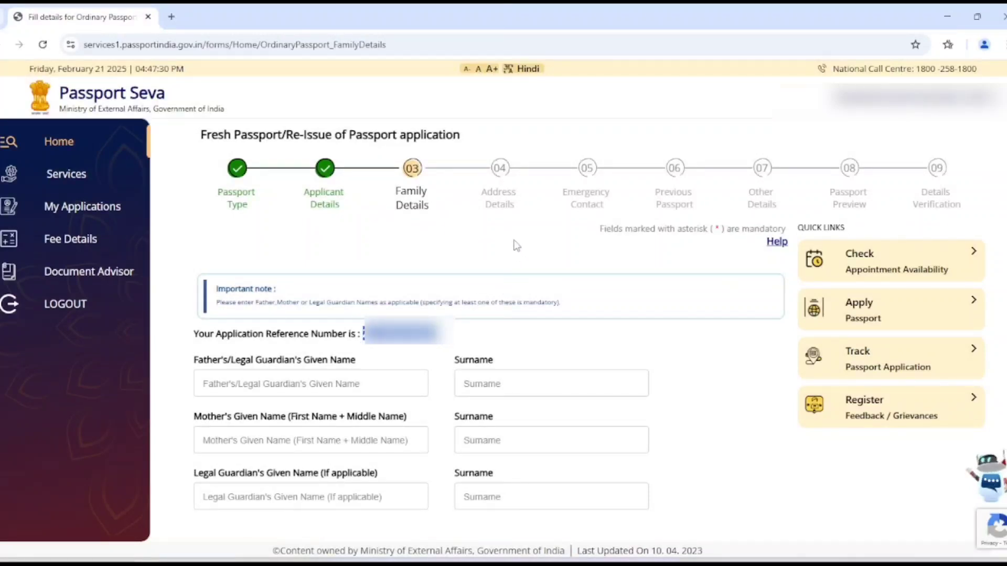
{"action": "scroll", "coordinate": [411, 283], "scroll_direction": "down", "scroll_amount": 1}
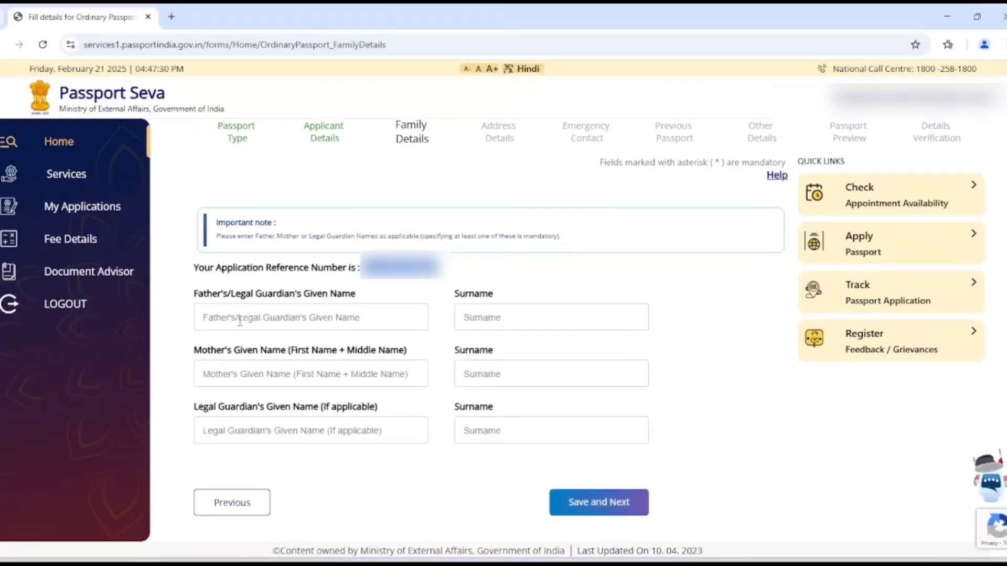
{"action": "left_click_drag", "start_coordinate": [194, 295], "coordinate": [356, 297]}
{"action": "left_click", "coordinate": [270, 315]}
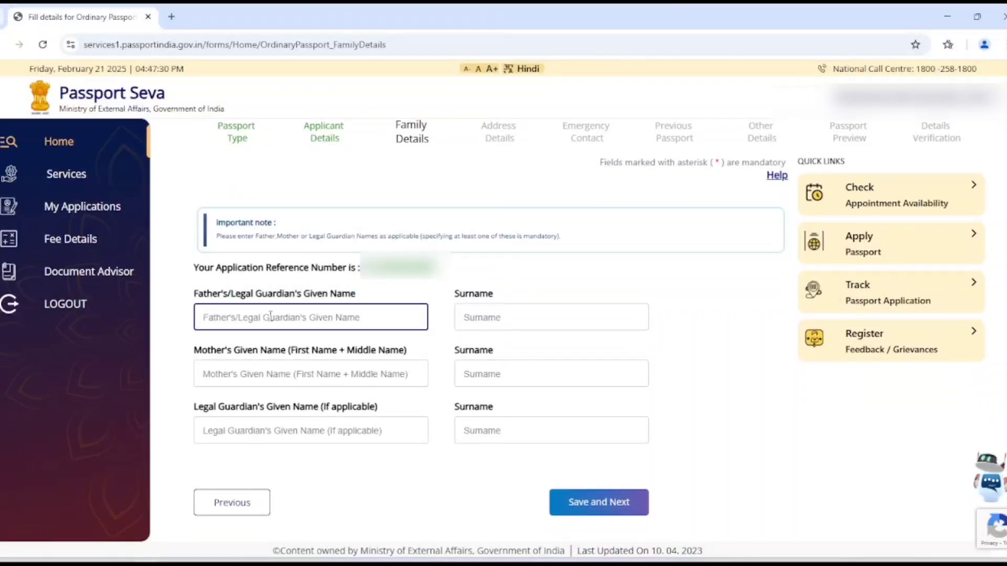
{"action": "left_click", "coordinate": [478, 317]}
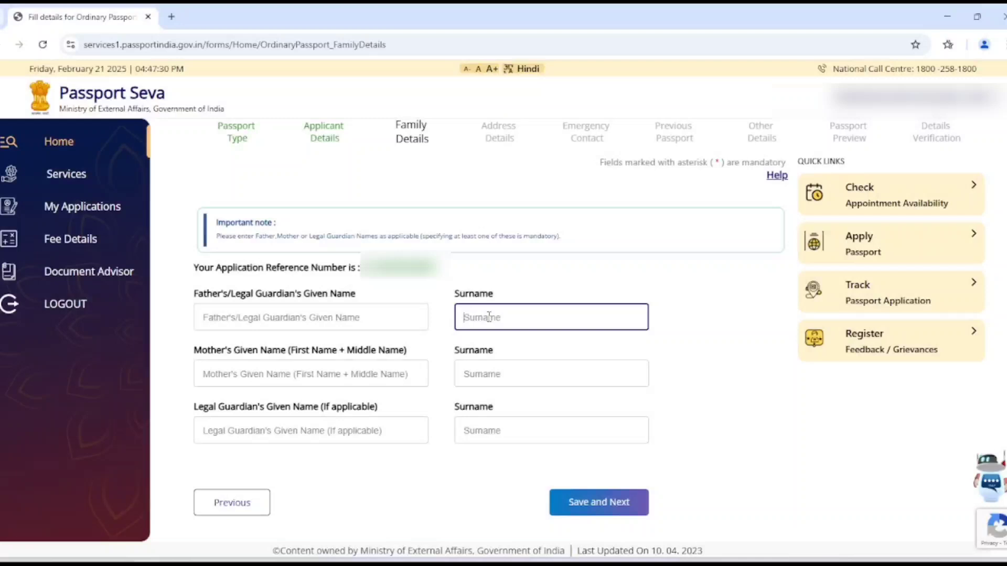
{"action": "left_click", "coordinate": [295, 367]}
{"action": "left_click", "coordinate": [471, 374]}
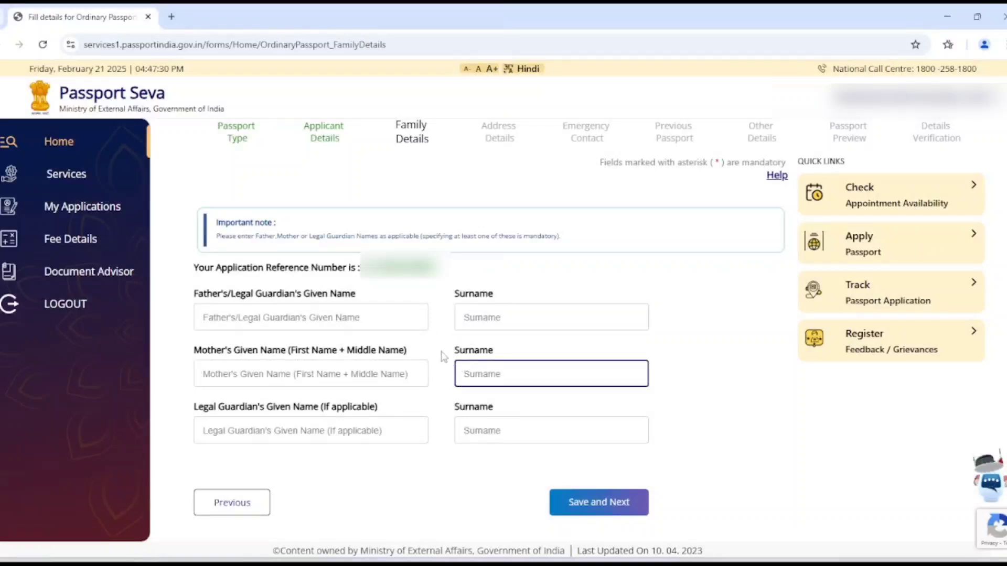
{"action": "left_click", "coordinate": [251, 428]}
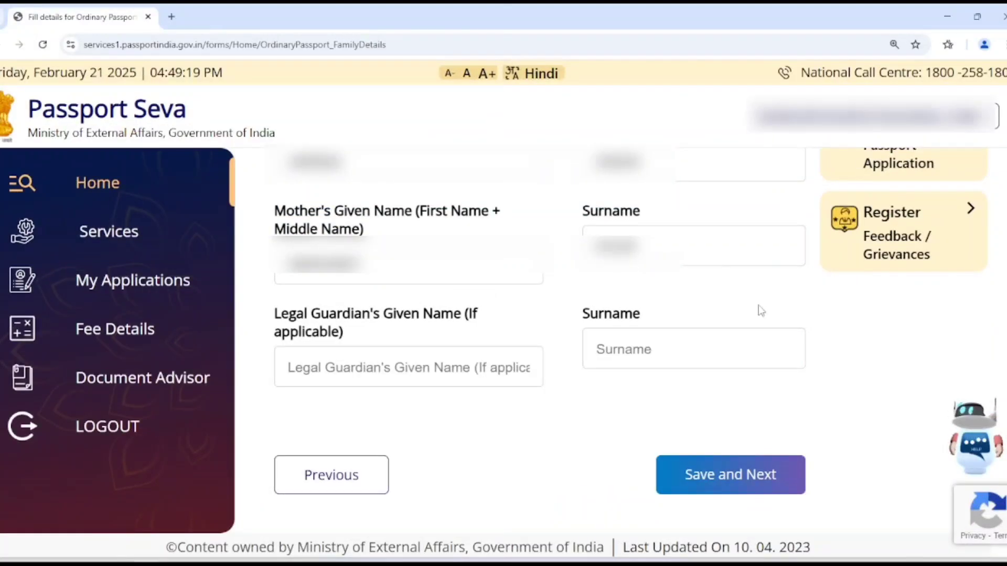
{"action": "left_click", "coordinate": [715, 475]}
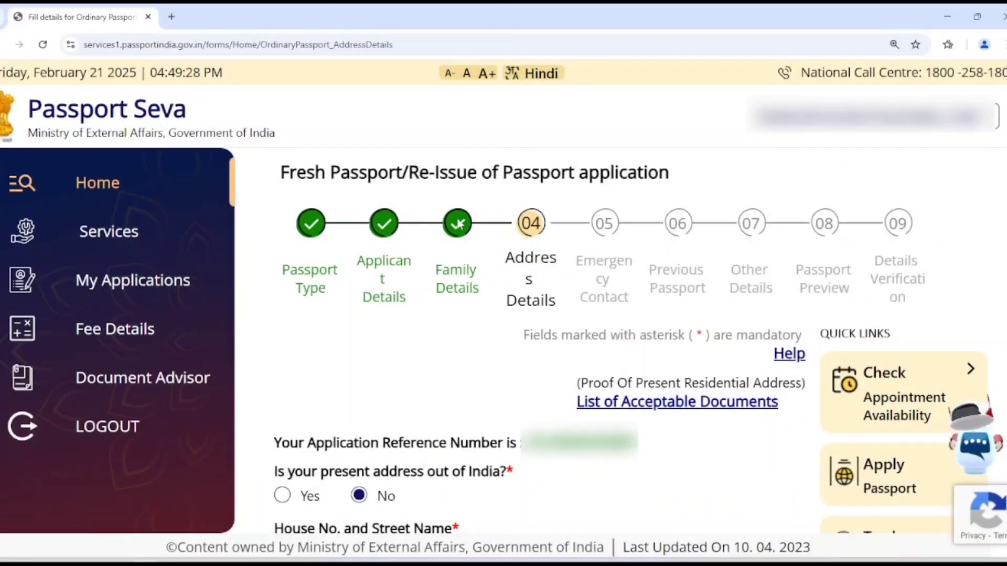
Keep the present address within India and enter its house and street, city, PIN code, state, district and police station.
{"action": "scroll", "coordinate": [461, 228], "scroll_direction": "down", "scroll_amount": 4}
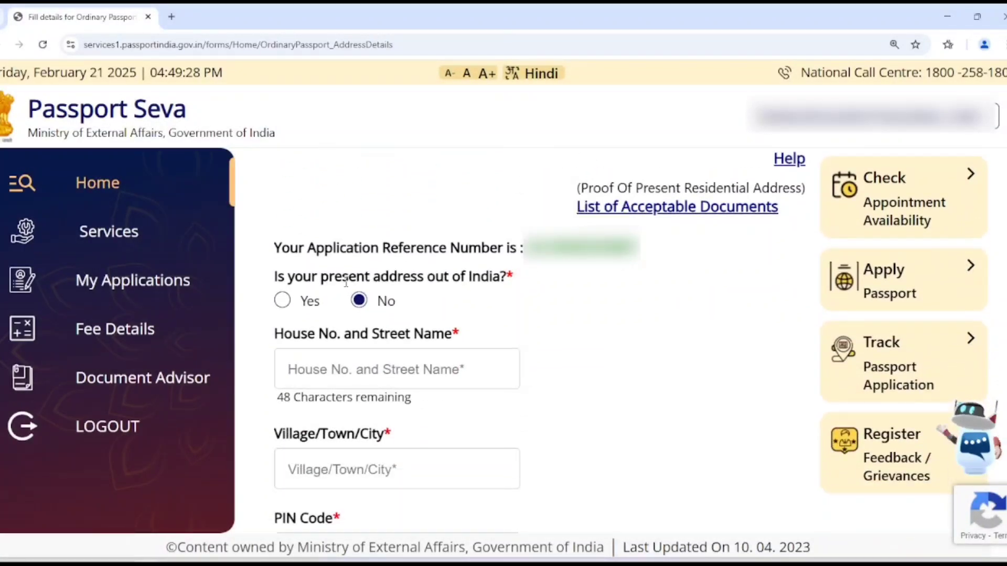
{"action": "left_click_drag", "start_coordinate": [274, 276], "coordinate": [506, 276]}
{"action": "scroll", "coordinate": [372, 302], "scroll_direction": "down", "scroll_amount": 3}
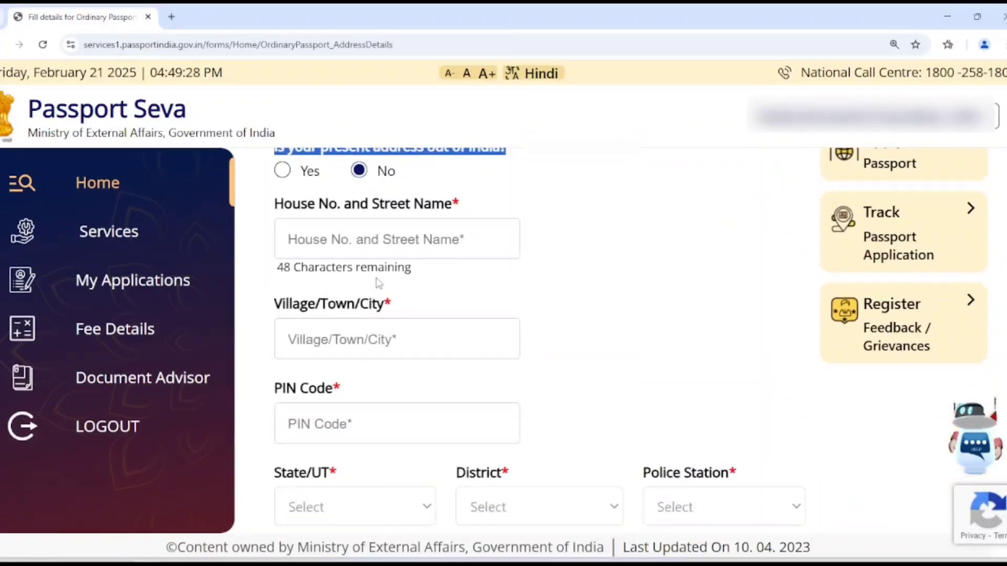
{"action": "left_click", "coordinate": [374, 239]}
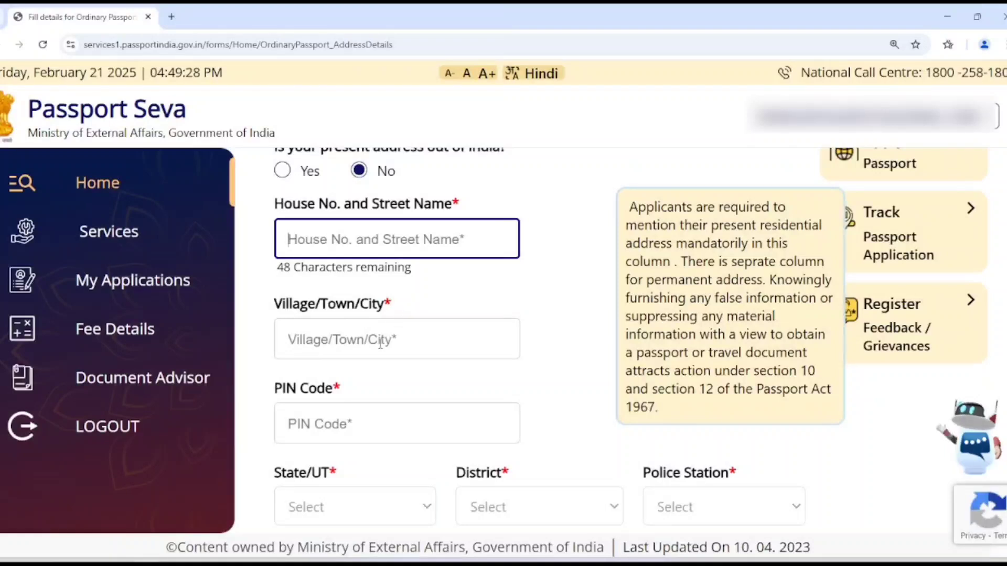
{"action": "key", "text": "Tab"}
{"action": "scroll", "coordinate": [378, 295], "scroll_direction": "down", "scroll_amount": 2}
{"action": "left_click", "coordinate": [377, 297]}
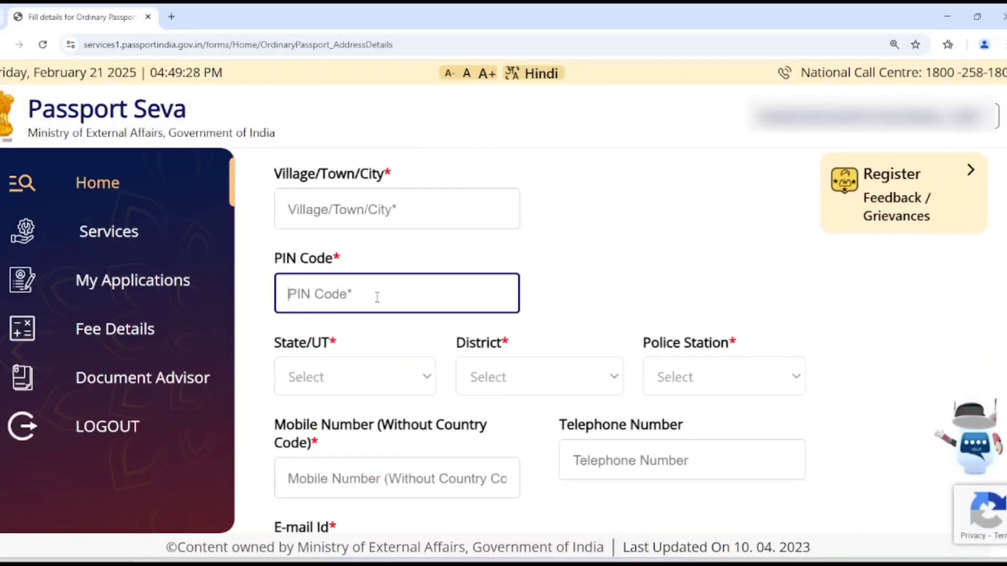
{"action": "left_click", "coordinate": [346, 376]}
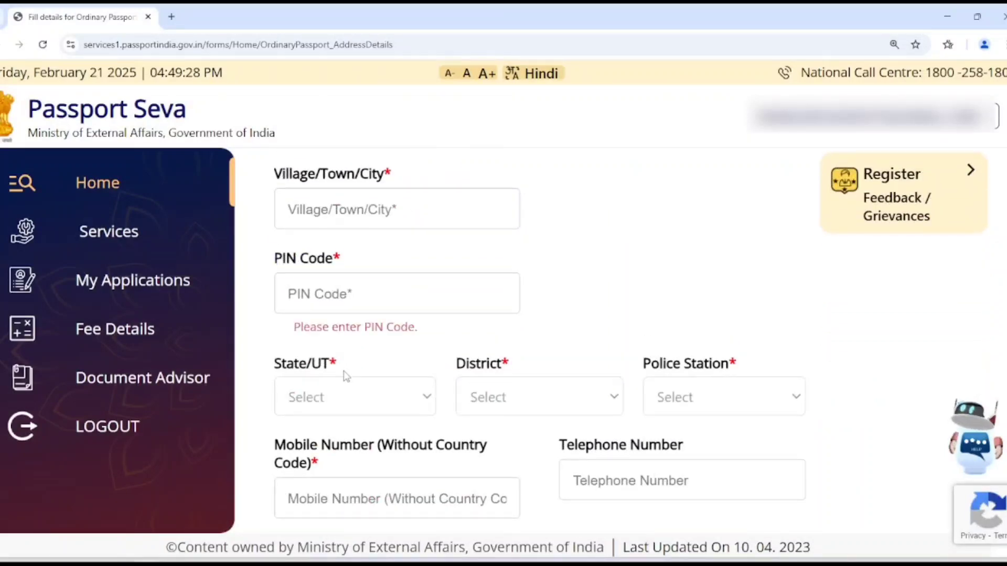
{"action": "left_click", "coordinate": [374, 295]}
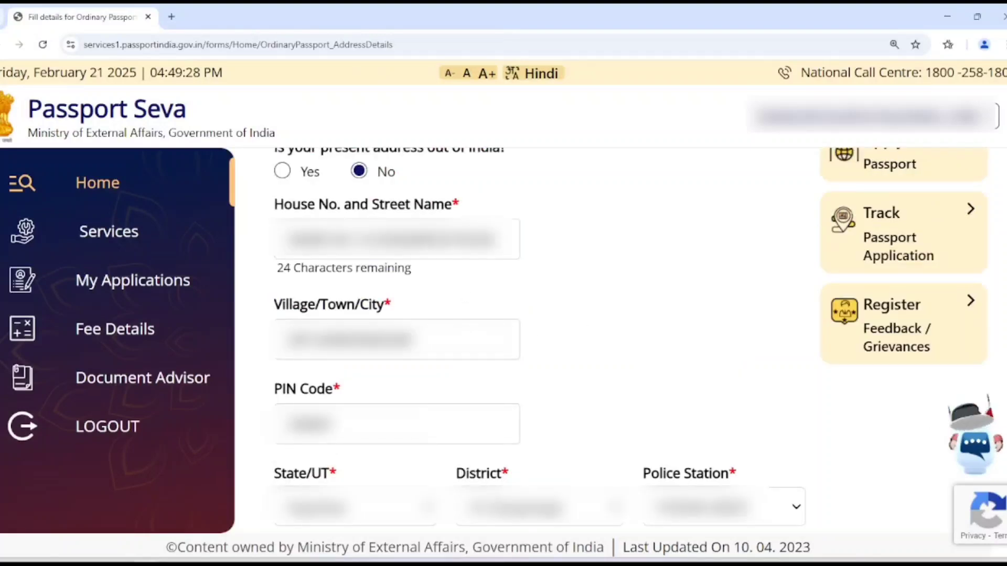
Enter the applicant's mobile number and e-mail, and mark the permanent address as available and same as the present address.
{"action": "scroll", "coordinate": [429, 330], "scroll_direction": "down", "scroll_amount": 2}
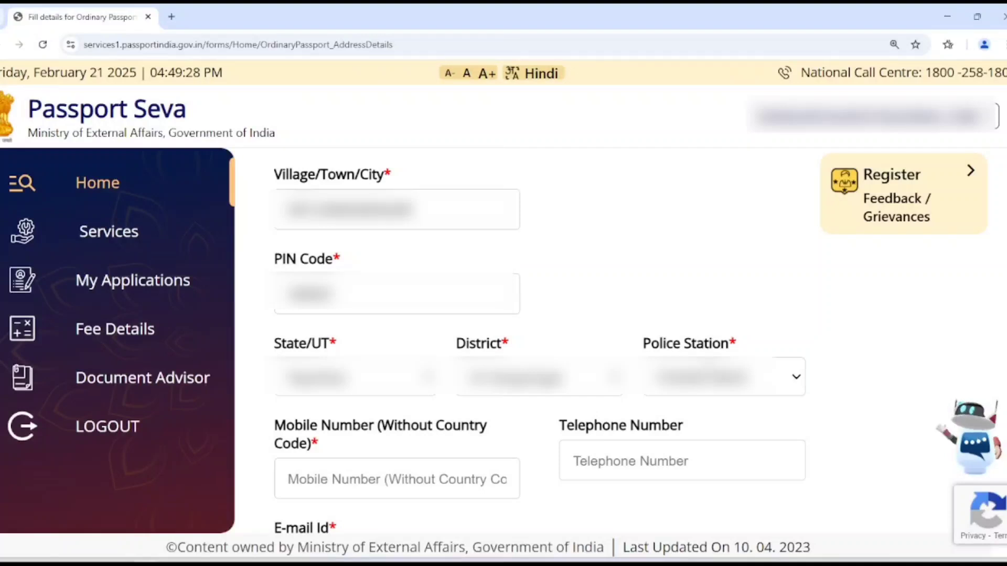
{"action": "scroll", "coordinate": [775, 302], "scroll_direction": "down", "scroll_amount": 2}
{"action": "left_click", "coordinate": [397, 349]}
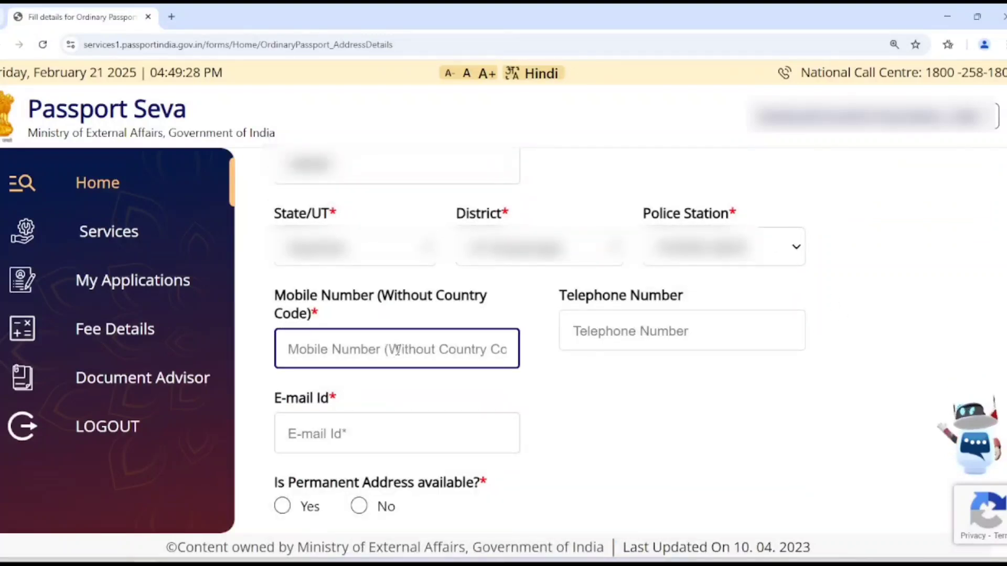
{"action": "left_click", "coordinate": [341, 435]}
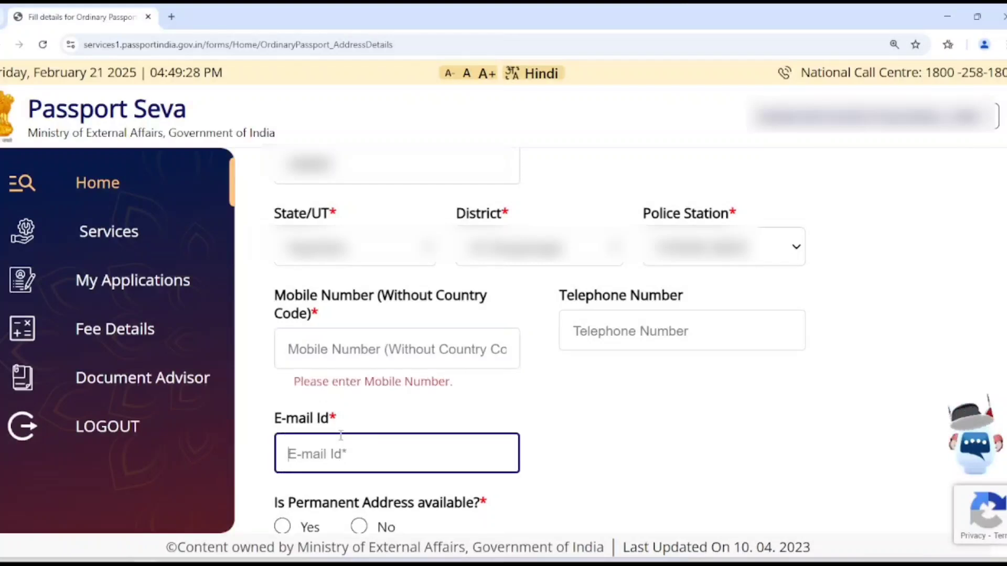
{"action": "scroll", "coordinate": [336, 435], "scroll_direction": "down", "scroll_amount": 2}
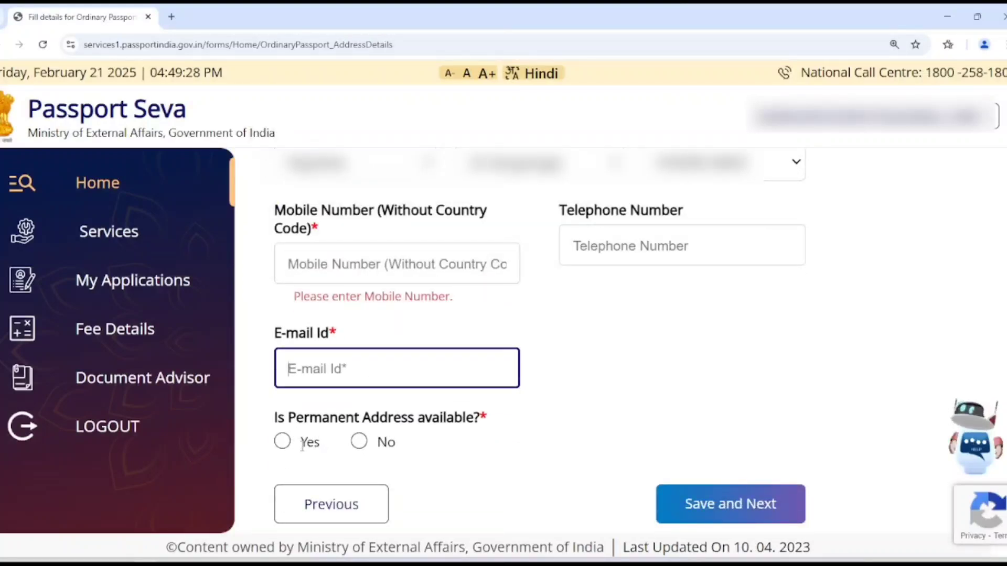
{"action": "left_click", "coordinate": [282, 442]}
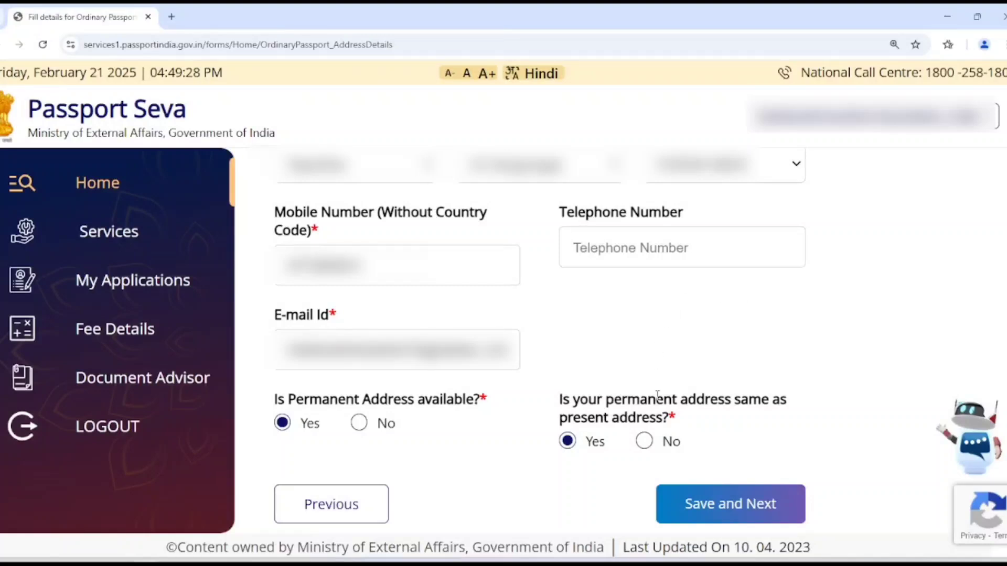
Save the address details, accept the notice about the fixed RPO, and decline storing the address in the browser.
{"action": "left_click", "coordinate": [716, 512]}
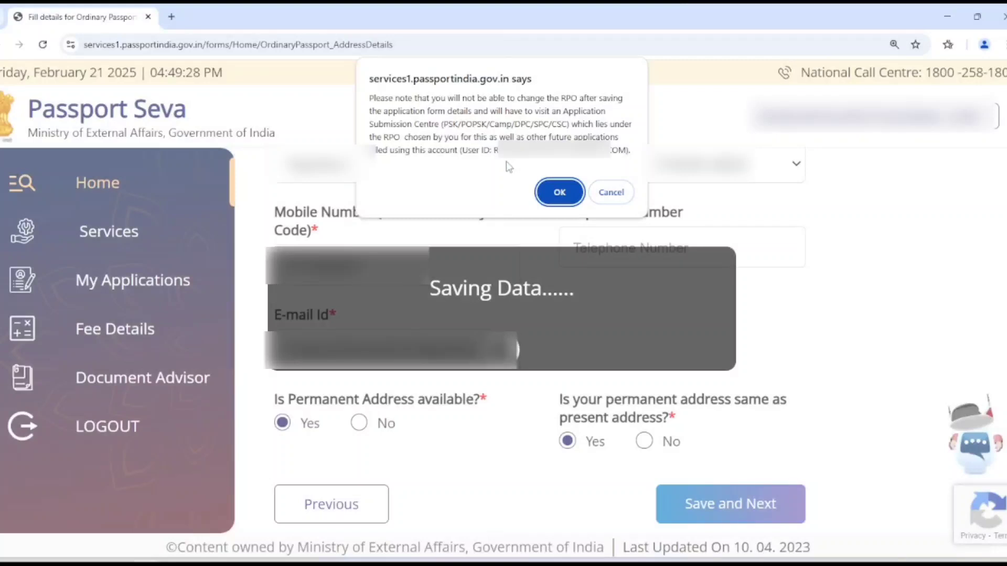
{"action": "left_click_drag", "start_coordinate": [491, 150], "coordinate": [613, 148]}
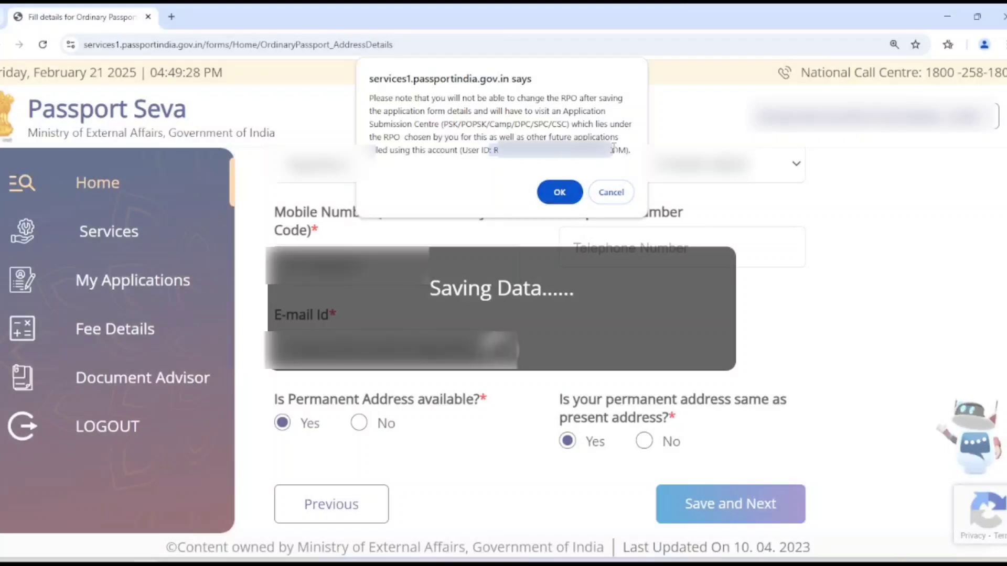
{"action": "left_click", "coordinate": [565, 191]}
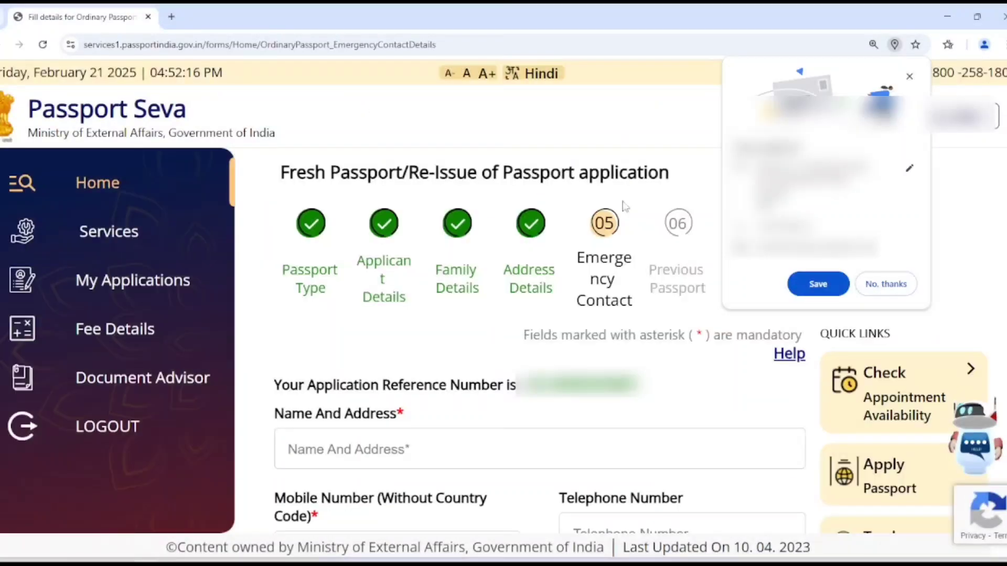
{"action": "left_click", "coordinate": [897, 284]}
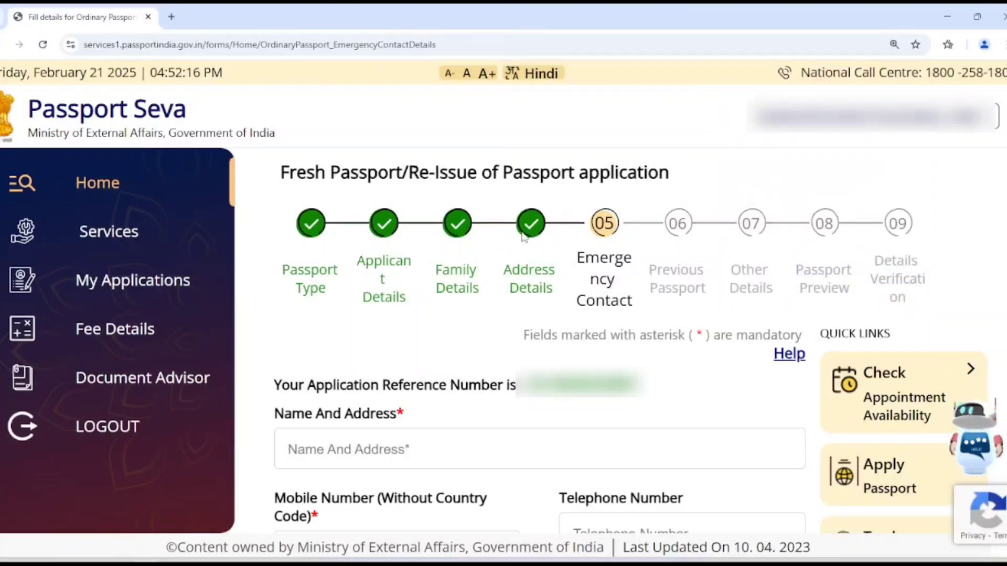
Enter the emergency contact's name and address and mobile number, leave the e-mail blank, and save the emergency contact details.
{"action": "scroll", "coordinate": [407, 232], "scroll_direction": "down", "scroll_amount": 3}
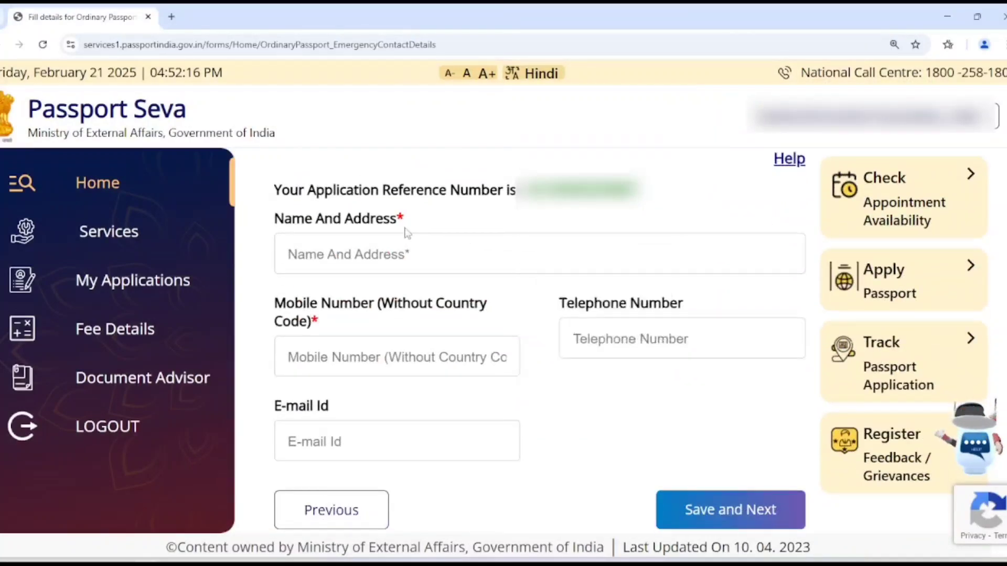
{"action": "left_click_drag", "start_coordinate": [284, 219], "coordinate": [404, 220]}
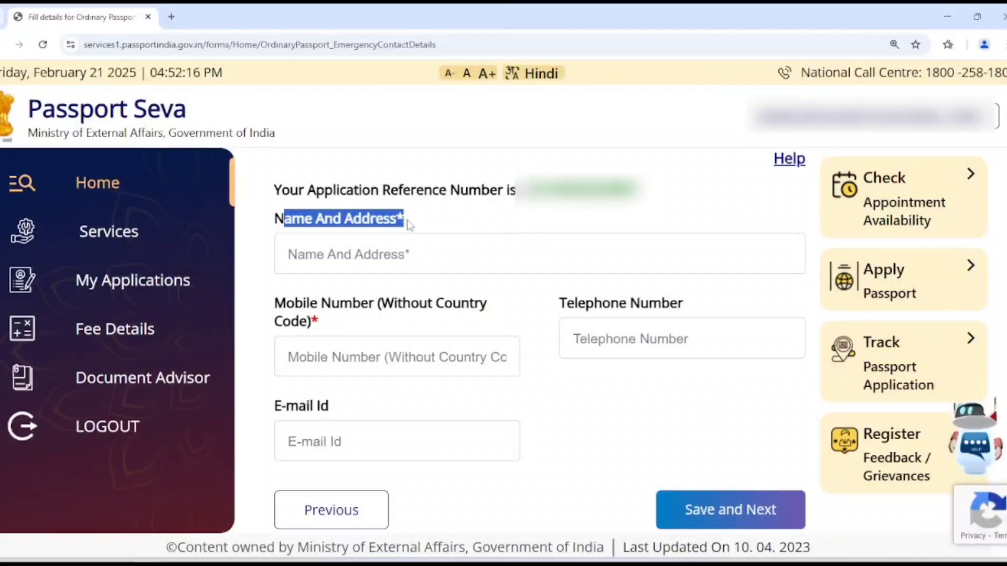
{"action": "scroll", "coordinate": [364, 232], "scroll_direction": "up", "scroll_amount": 2}
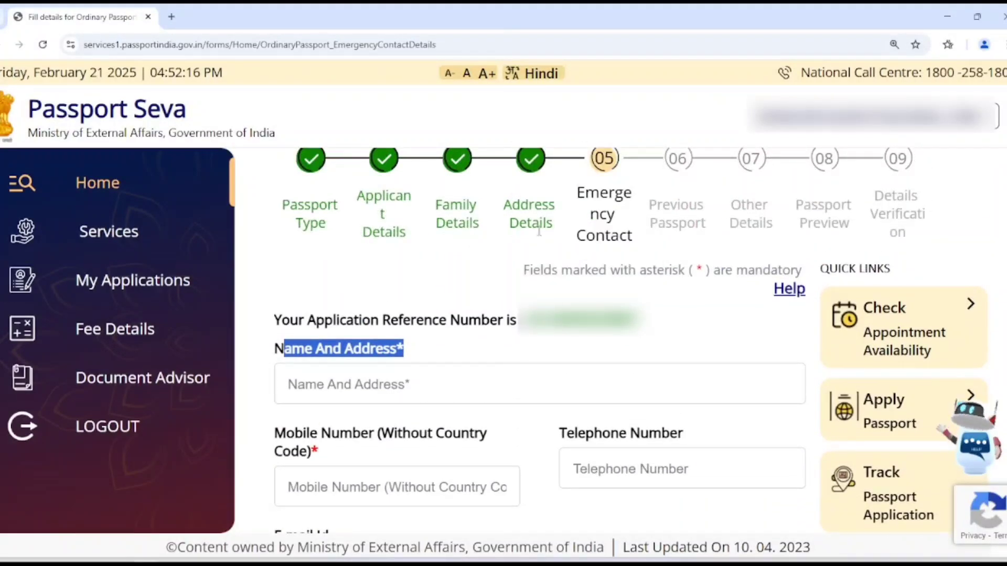
{"action": "scroll", "coordinate": [539, 230], "scroll_direction": "down", "scroll_amount": 2}
{"action": "left_click", "coordinate": [455, 260]}
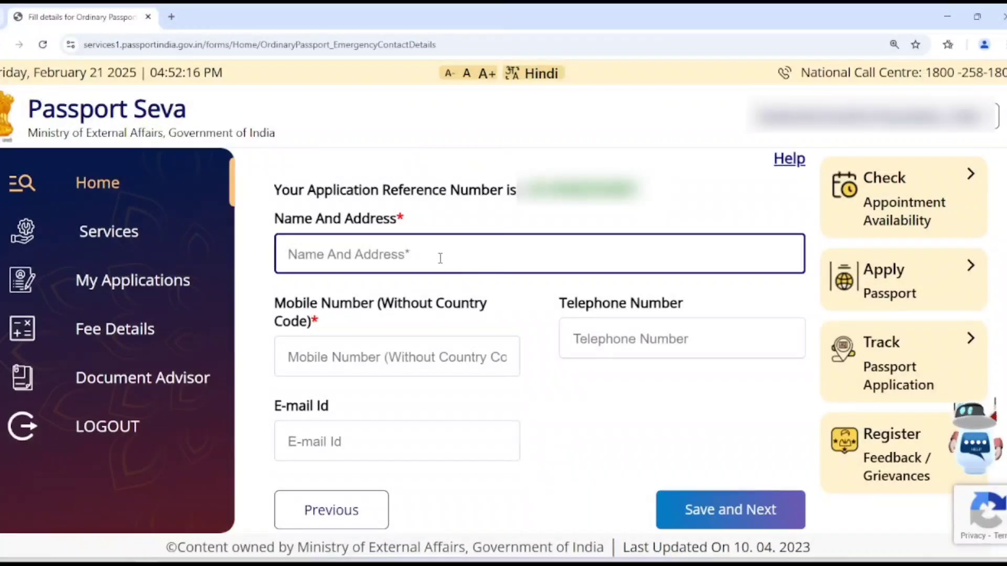
{"action": "left_click", "coordinate": [407, 358]}
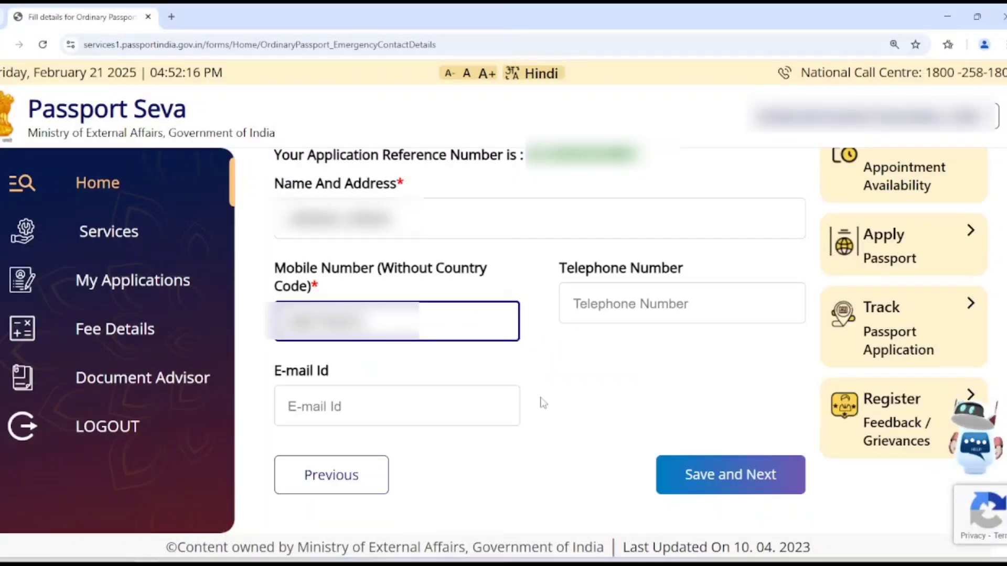
{"action": "left_click", "coordinate": [697, 474]}
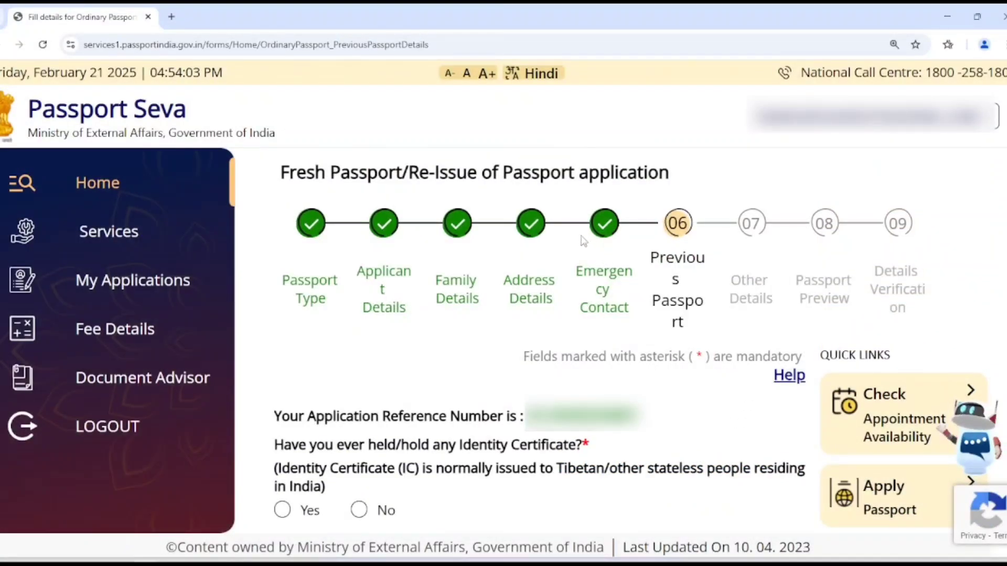
Answer No to ever holding an Identity Certificate, and mark diplomatic/official passport details as not available or never held.
{"action": "scroll", "coordinate": [472, 341], "scroll_direction": "down", "scroll_amount": 1}
{"action": "left_click_drag", "start_coordinate": [275, 379], "coordinate": [601, 390]}
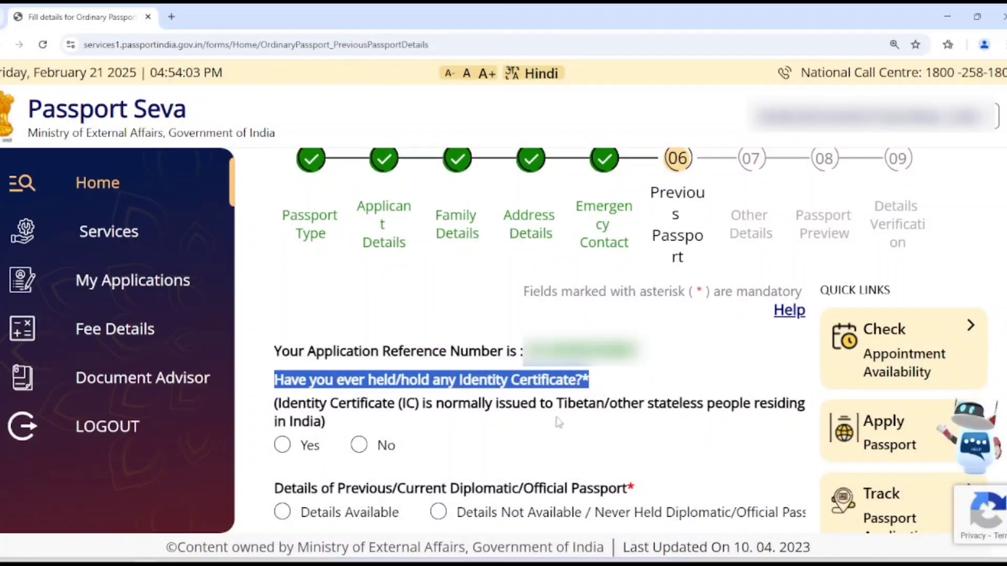
{"action": "left_click", "coordinate": [359, 445]}
{"action": "scroll", "coordinate": [407, 420], "scroll_direction": "down", "scroll_amount": 1}
{"action": "left_click_drag", "start_coordinate": [275, 423], "coordinate": [626, 423]}
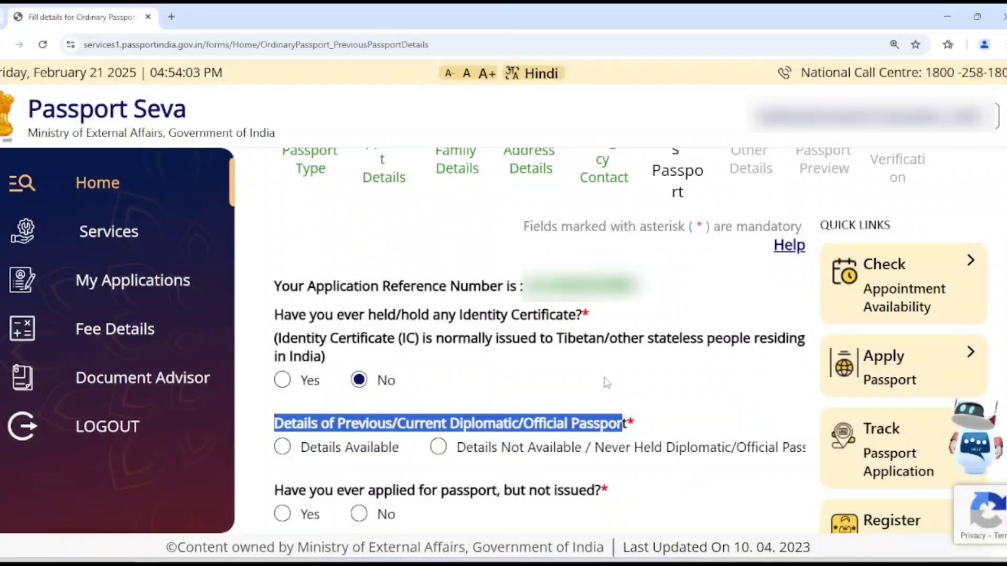
{"action": "left_click", "coordinate": [606, 382]}
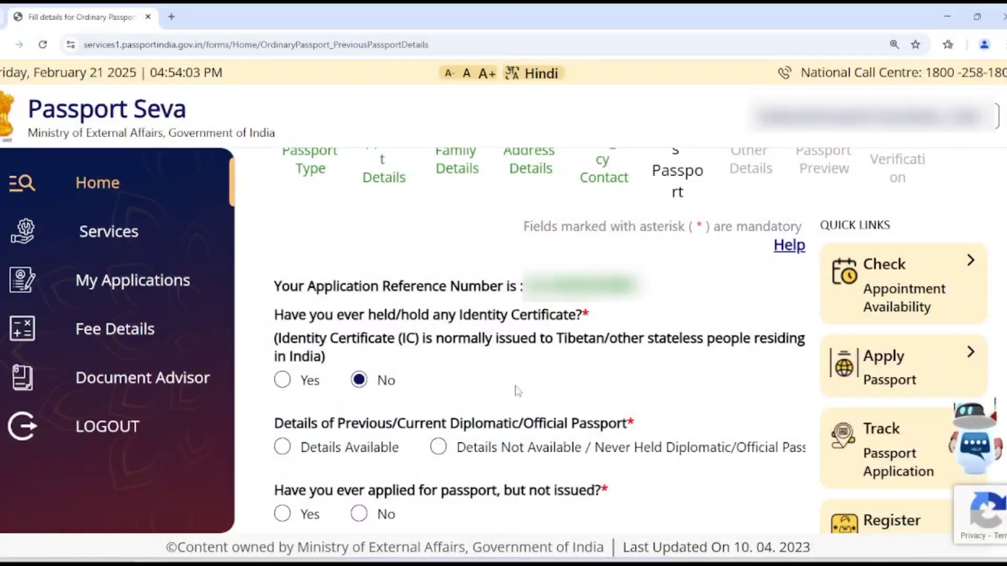
{"action": "left_click", "coordinate": [438, 449]}
Answer No to having applied for a passport that was not issued, and save the previous passport section.
{"action": "scroll", "coordinate": [498, 386], "scroll_direction": "down", "scroll_amount": 2}
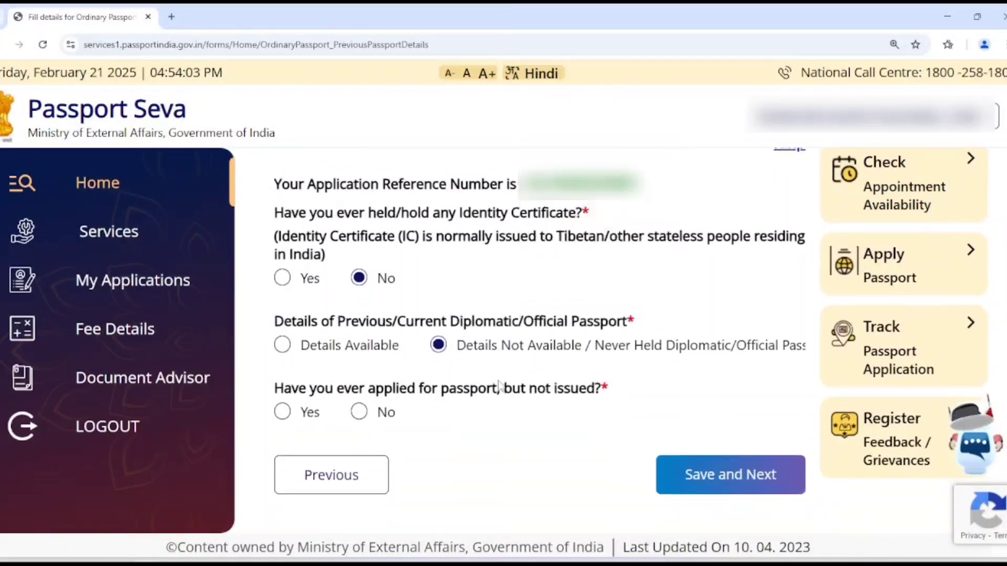
{"action": "left_click_drag", "start_coordinate": [286, 391], "coordinate": [563, 406]}
{"action": "left_click", "coordinate": [585, 388]}
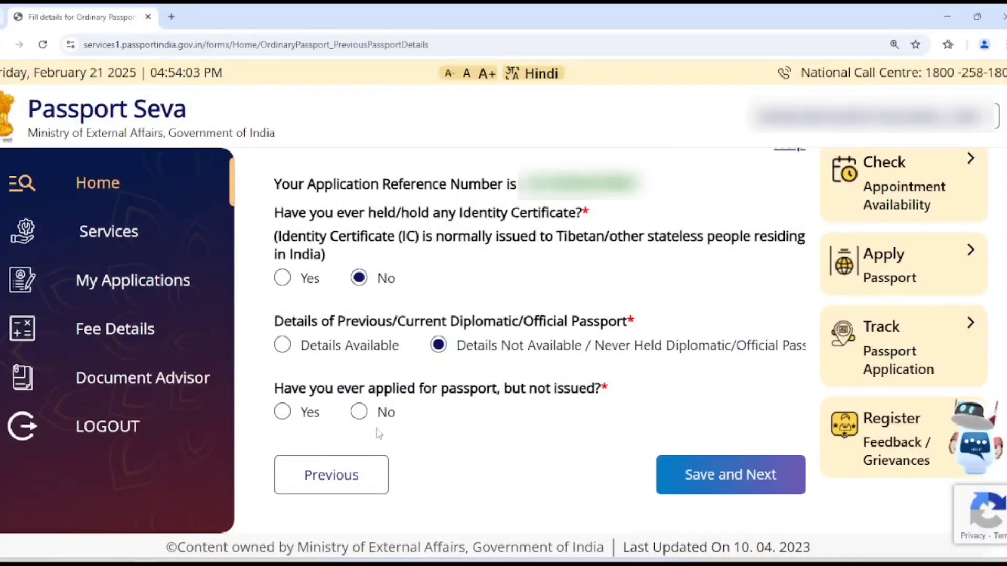
{"action": "left_click", "coordinate": [284, 413]}
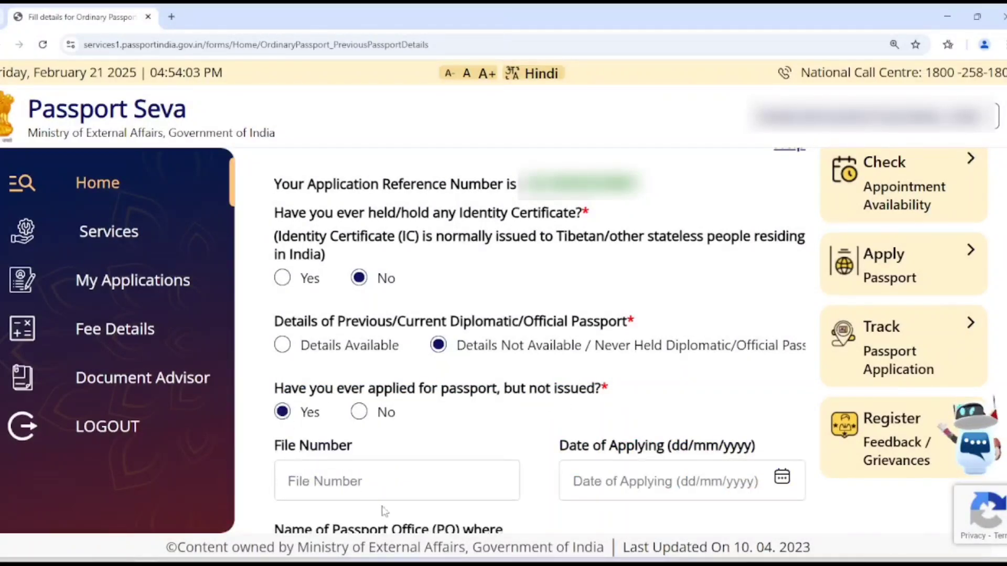
{"action": "left_click", "coordinate": [359, 413]}
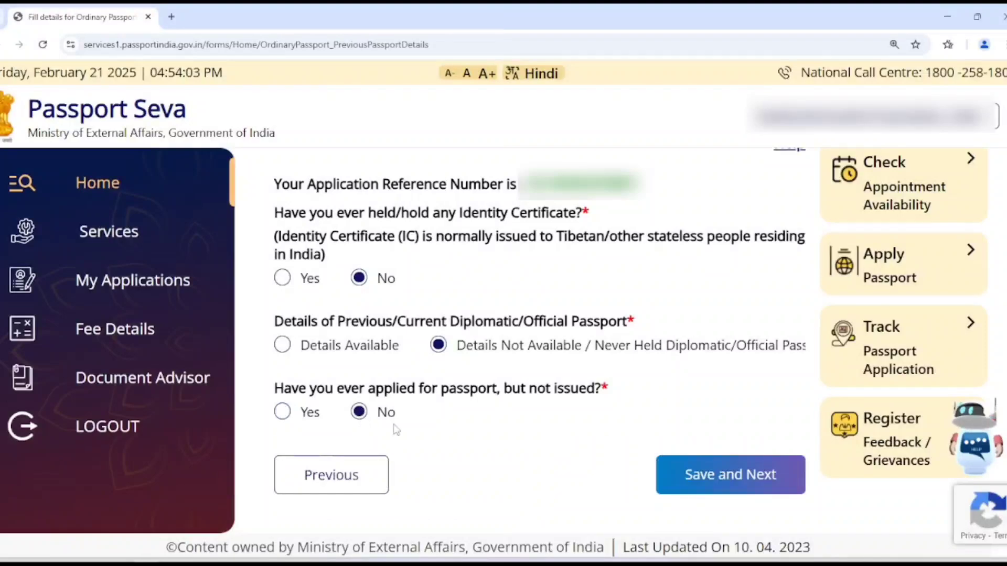
{"action": "left_click", "coordinate": [736, 485]}
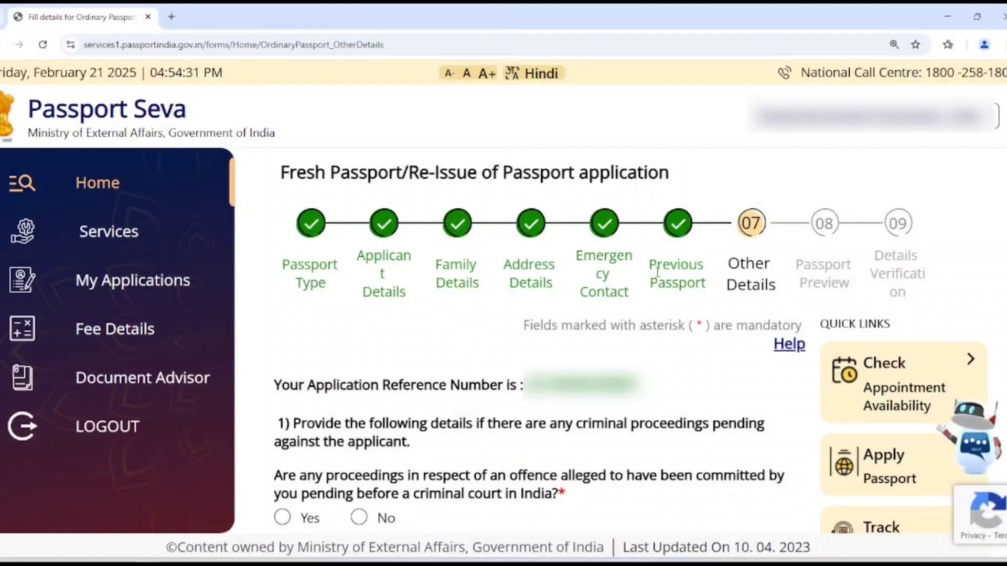
Answer No to the four criminal proceedings questions: pending proceedings, warrant or summons, arrest warrant, and order prohibiting departure from India.
{"action": "scroll", "coordinate": [635, 278], "scroll_direction": "down", "scroll_amount": 2}
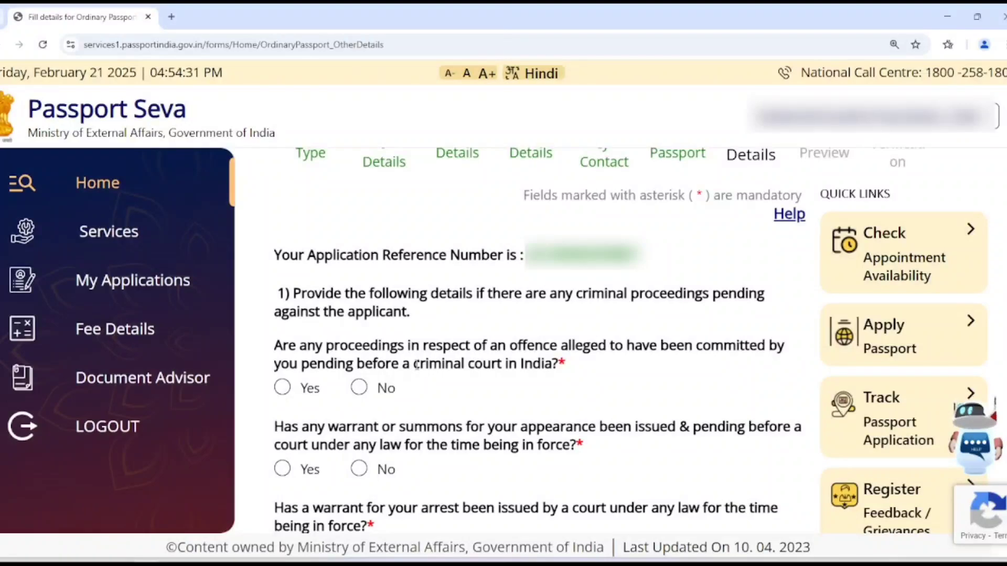
{"action": "left_click_drag", "start_coordinate": [414, 364], "coordinate": [552, 371]}
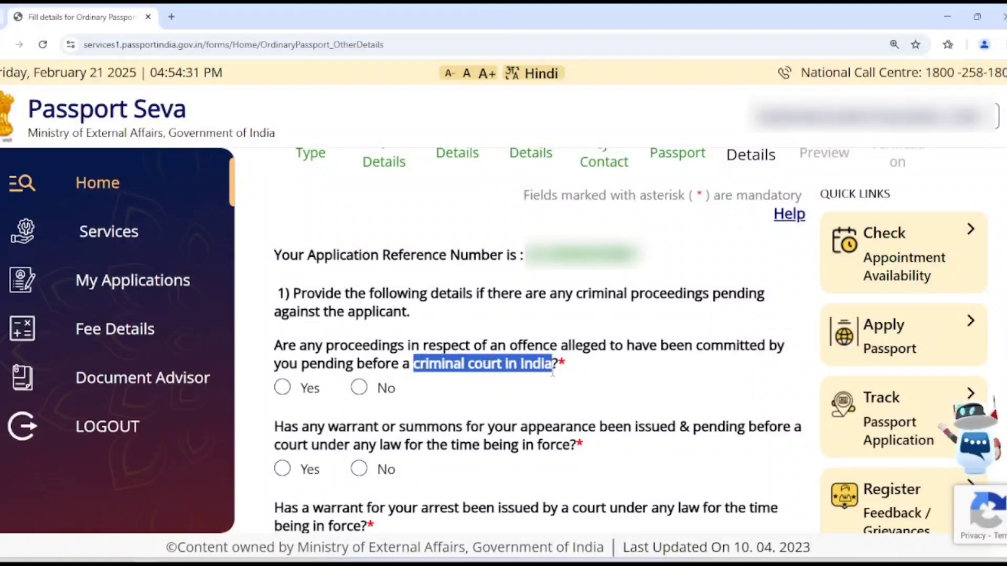
{"action": "left_click", "coordinate": [359, 389]}
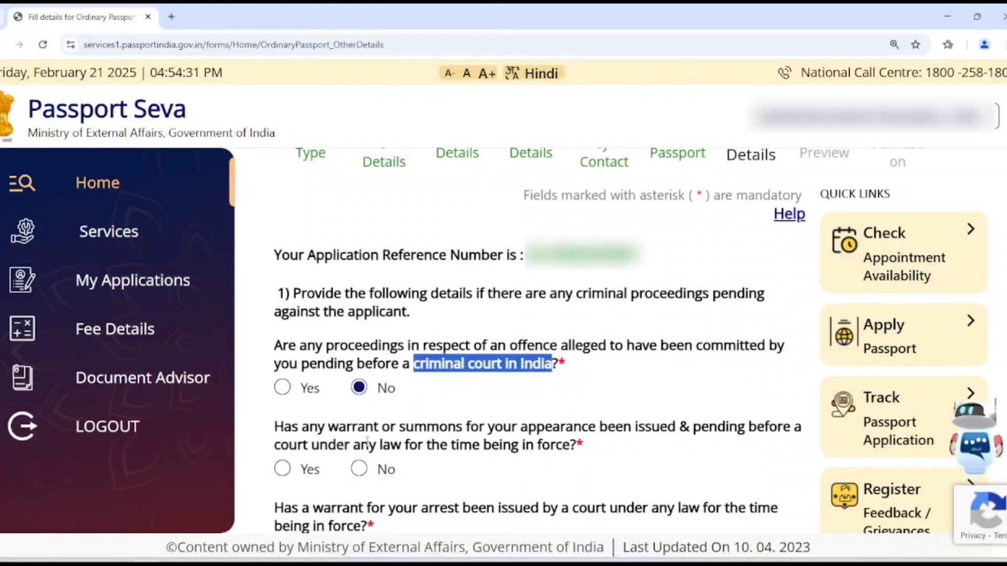
{"action": "left_click", "coordinate": [360, 469]}
{"action": "scroll", "coordinate": [380, 315], "scroll_direction": "down", "scroll_amount": 3}
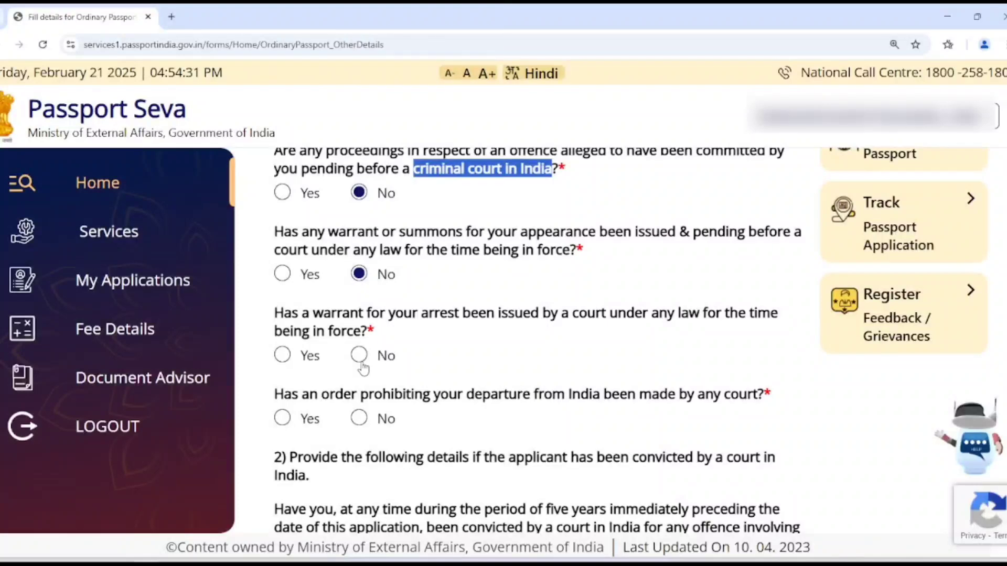
{"action": "left_click", "coordinate": [362, 367]}
{"action": "left_click", "coordinate": [381, 417]}
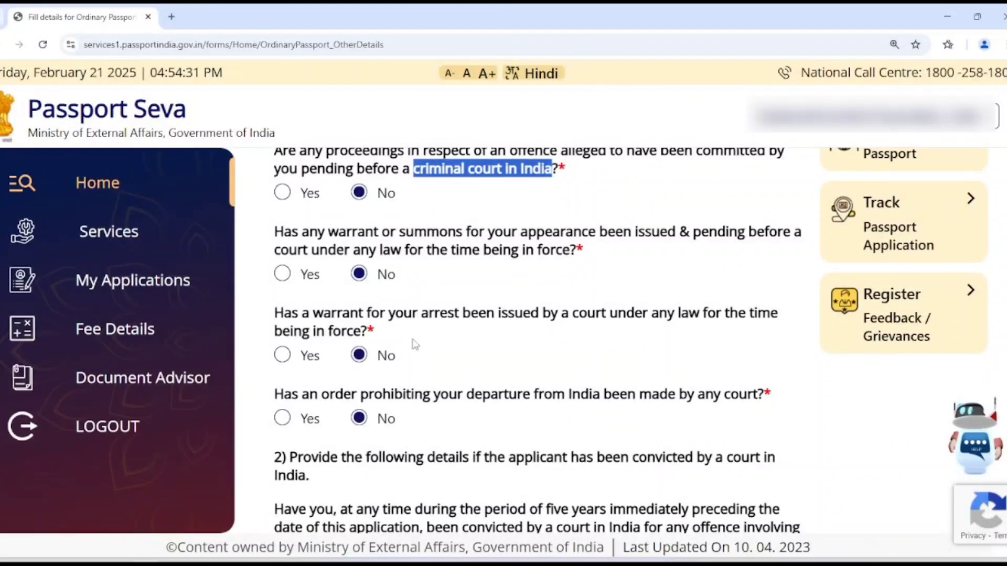
Answer No to the court conviction question and to having a passport refused or denied, impounded, or revoked.
{"action": "scroll", "coordinate": [414, 344], "scroll_direction": "down", "scroll_amount": 3}
{"action": "left_click", "coordinate": [361, 392]}
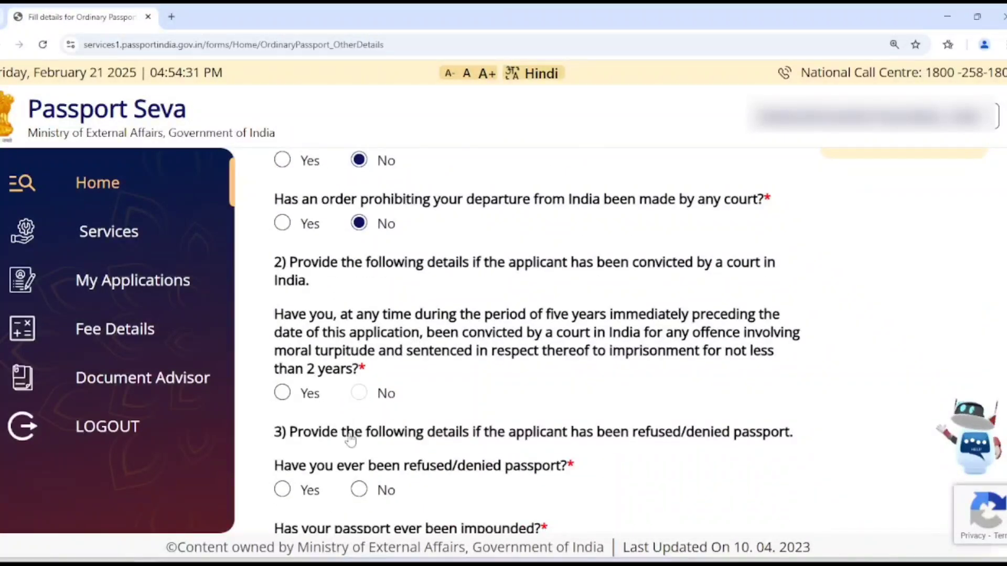
{"action": "left_click", "coordinate": [359, 490]}
{"action": "scroll", "coordinate": [439, 391], "scroll_direction": "down", "scroll_amount": 4}
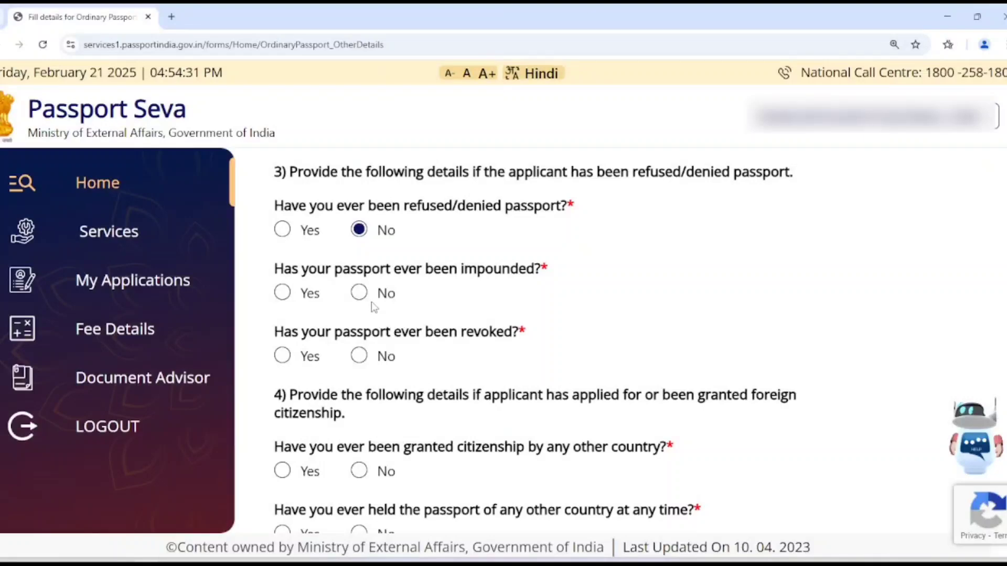
{"action": "left_click", "coordinate": [359, 293]}
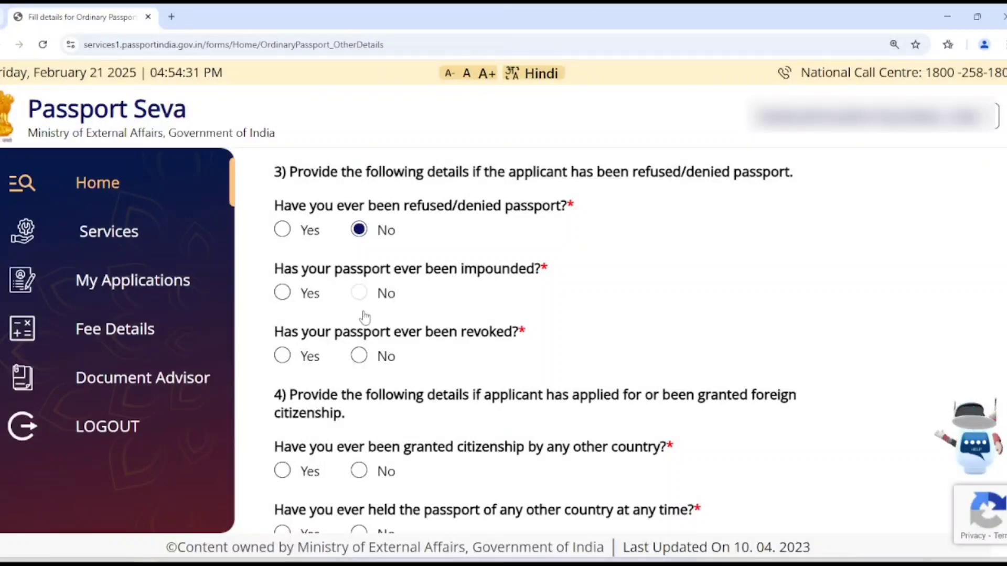
{"action": "left_click", "coordinate": [359, 356]}
Answer No to foreign citizenship, holding another country's passport, surrendering the Indian passport, and applying for renunciation of Indian citizenship.
{"action": "left_click", "coordinate": [358, 471]}
{"action": "scroll", "coordinate": [380, 335], "scroll_direction": "down", "scroll_amount": 4}
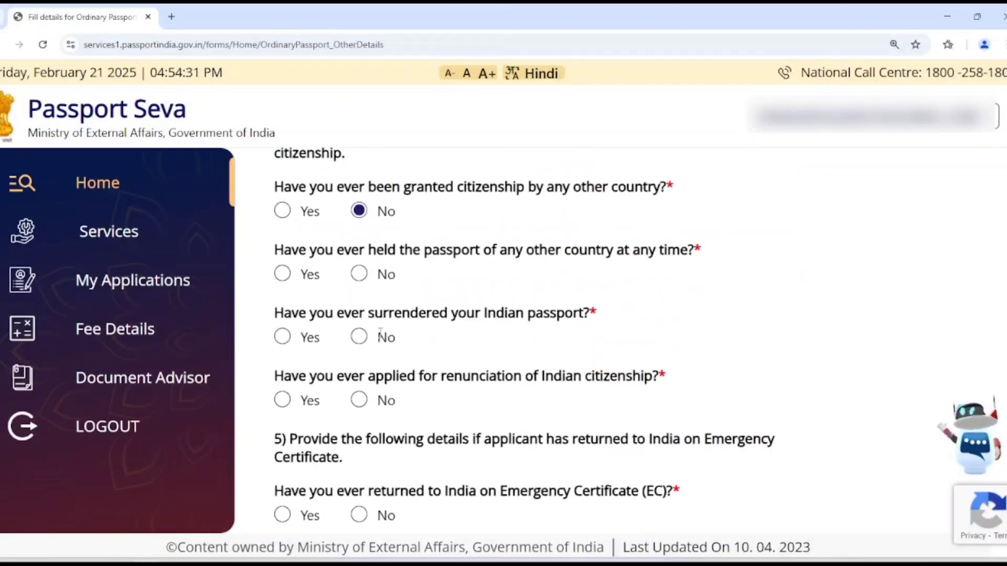
{"action": "left_click", "coordinate": [360, 276]}
{"action": "left_click", "coordinate": [359, 339]}
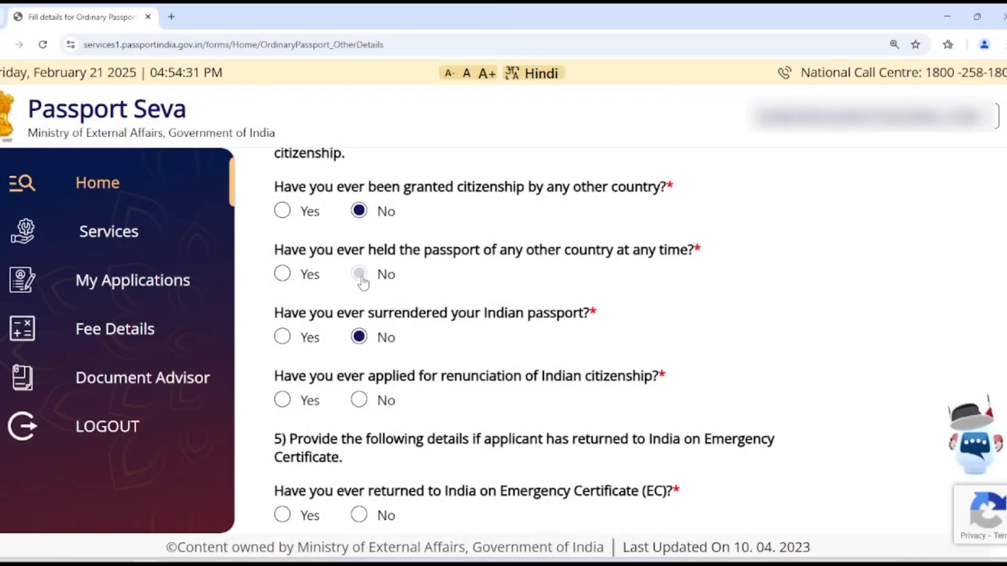
{"action": "left_click", "coordinate": [359, 515]}
{"action": "left_click", "coordinate": [358, 400]}
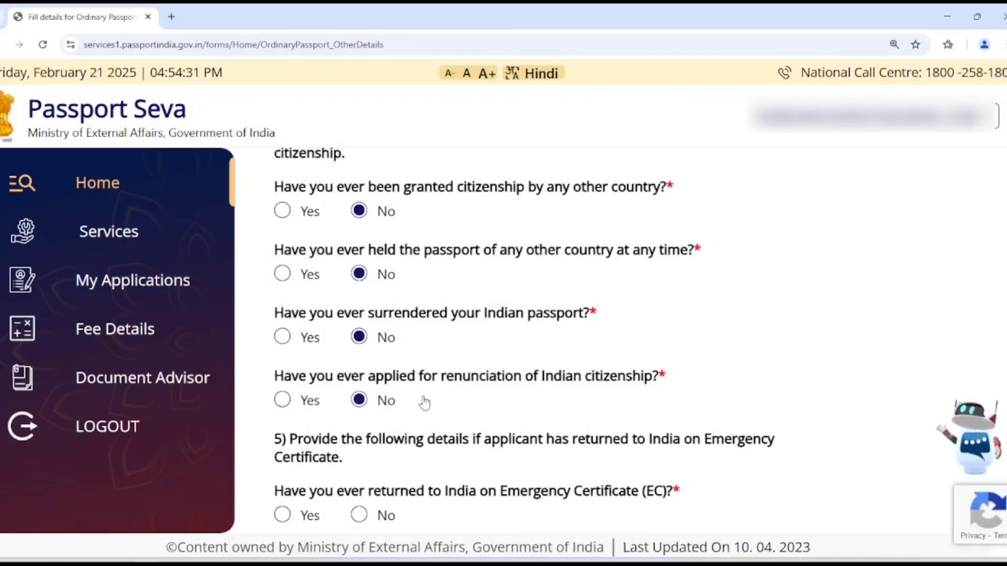
Answer No to returning on an Emergency Certificate, being deported, and being repatriated, and save the other details section.
{"action": "scroll", "coordinate": [420, 400], "scroll_direction": "down", "scroll_amount": 3}
{"action": "left_click", "coordinate": [403, 387]}
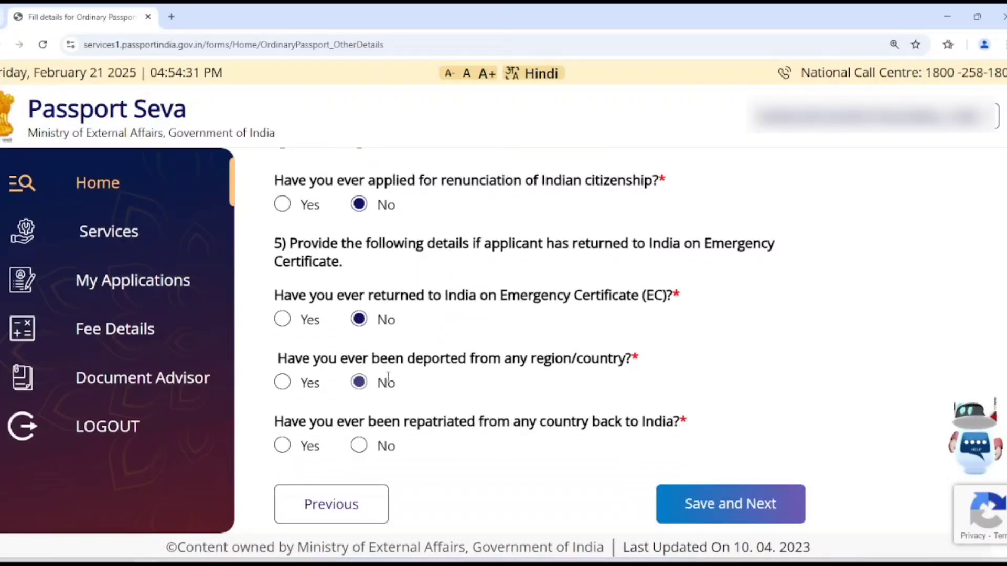
{"action": "left_click_drag", "start_coordinate": [408, 359], "coordinate": [503, 359]}
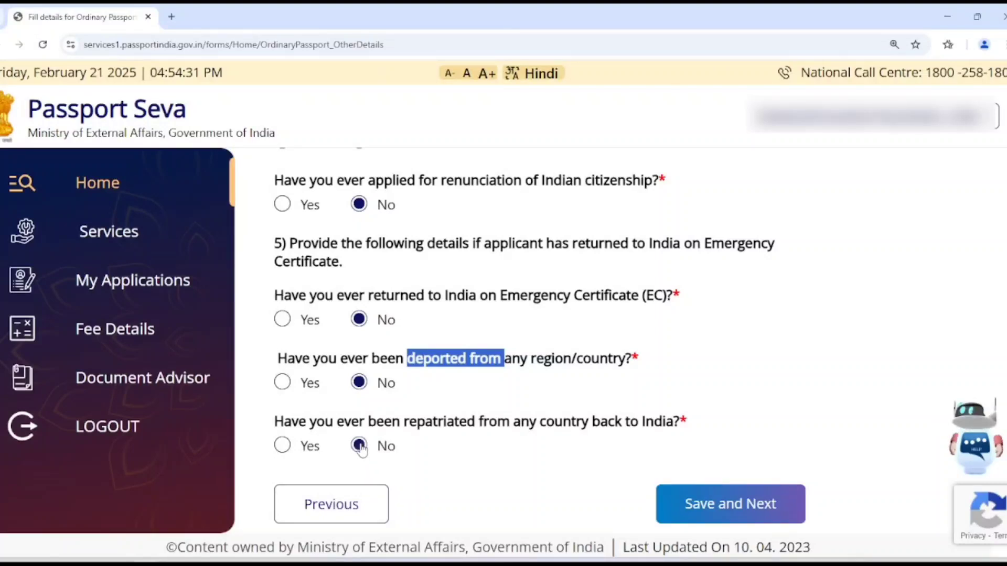
{"action": "left_click", "coordinate": [712, 505]}
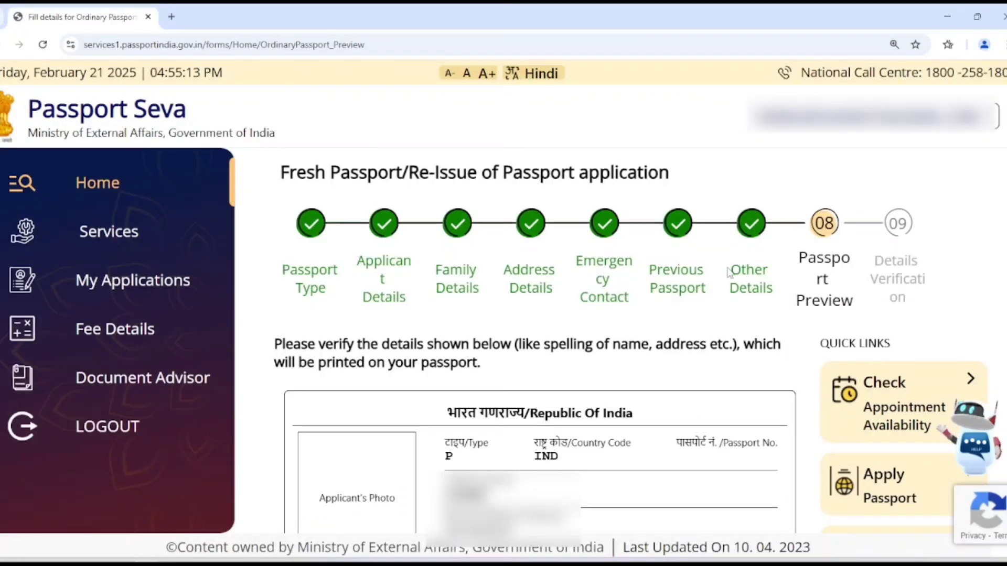
Review the passport preview, agree that the information and particulars are true and correct, and save the preview section.
{"action": "scroll", "coordinate": [728, 271], "scroll_direction": "down", "scroll_amount": 2}
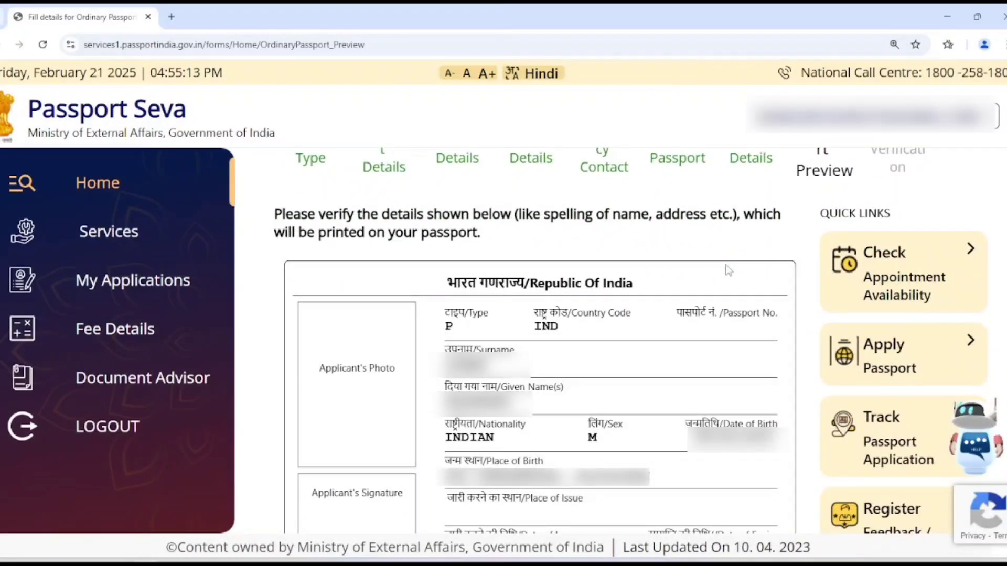
{"action": "scroll", "coordinate": [730, 268], "scroll_direction": "down", "scroll_amount": 3}
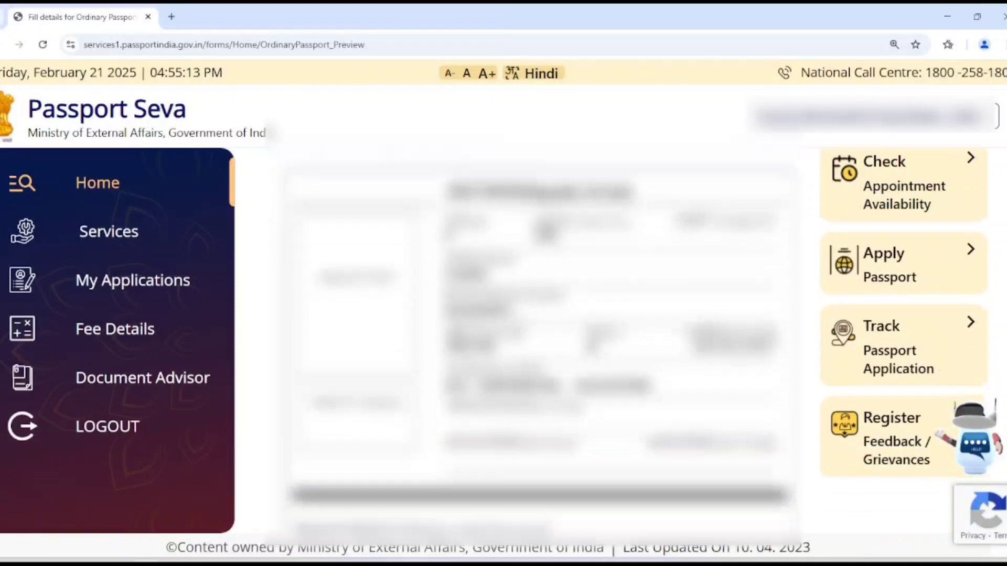
{"action": "scroll", "coordinate": [730, 268], "scroll_direction": "up", "scroll_amount": 1}
{"action": "scroll", "coordinate": [720, 315], "scroll_direction": "up", "scroll_amount": 1}
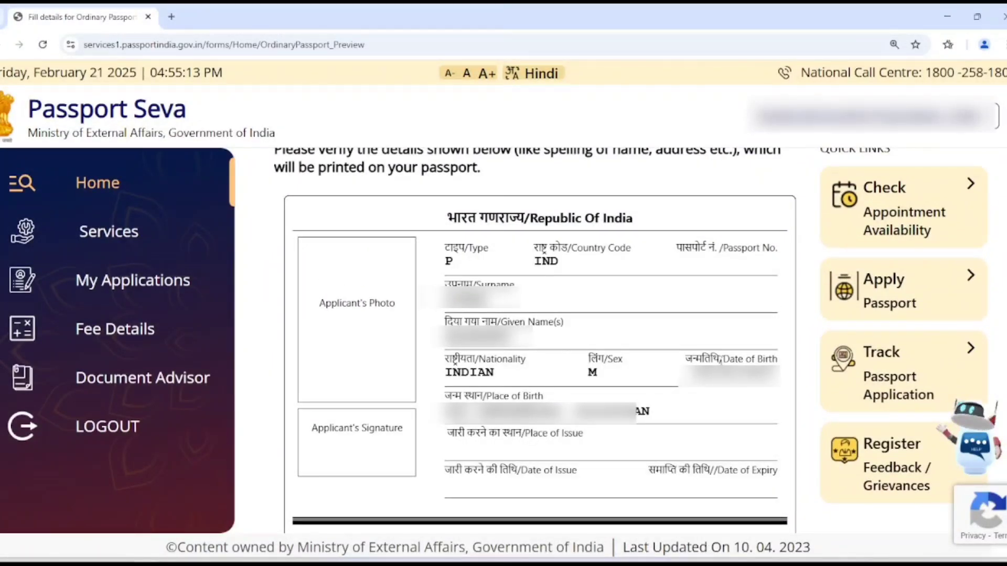
{"action": "scroll", "coordinate": [719, 361], "scroll_direction": "down", "scroll_amount": 10}
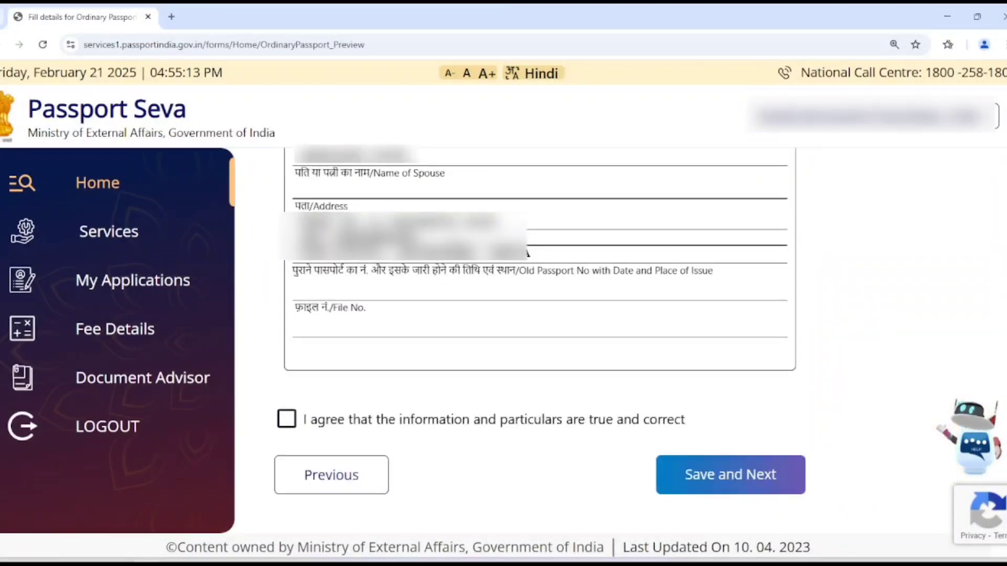
{"action": "left_click", "coordinate": [286, 420]}
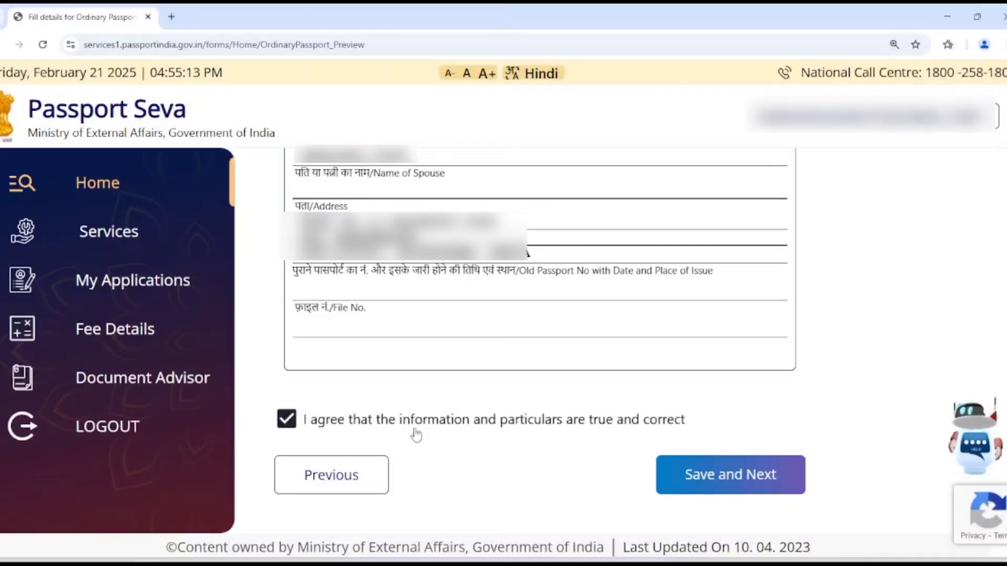
{"action": "left_click", "coordinate": [707, 474]}
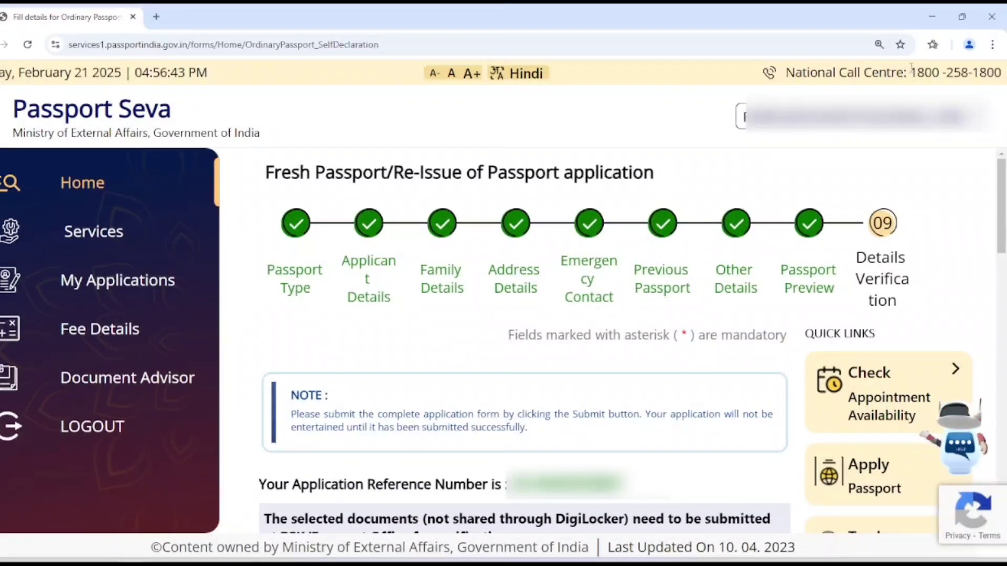
Choose the birth certificate issued by the Registrar of Births and Deaths as proof of birth, and review the alternative documents.
{"action": "left_click_drag", "start_coordinate": [915, 72], "coordinate": [980, 71]}
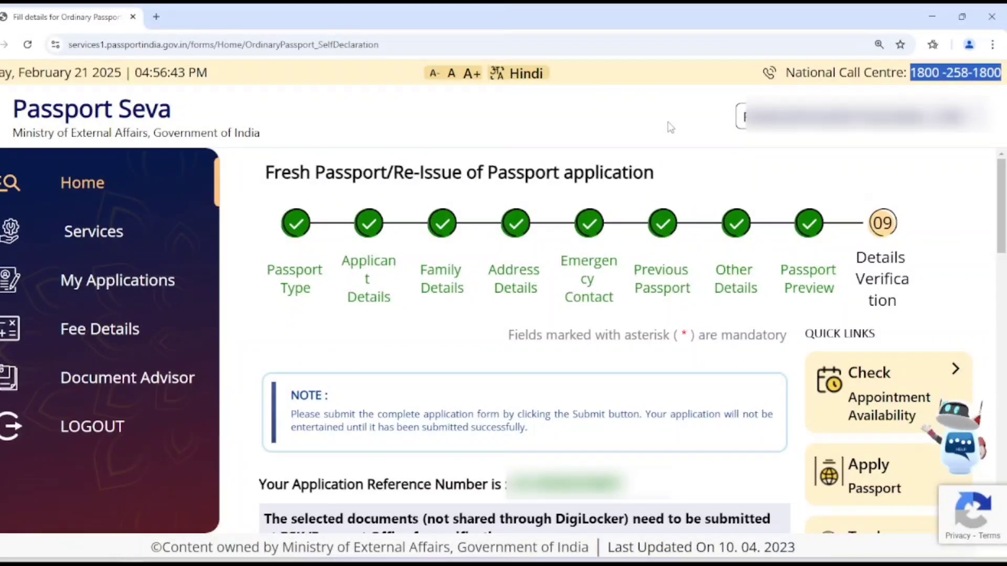
{"action": "scroll", "coordinate": [566, 213], "scroll_direction": "down", "scroll_amount": 5}
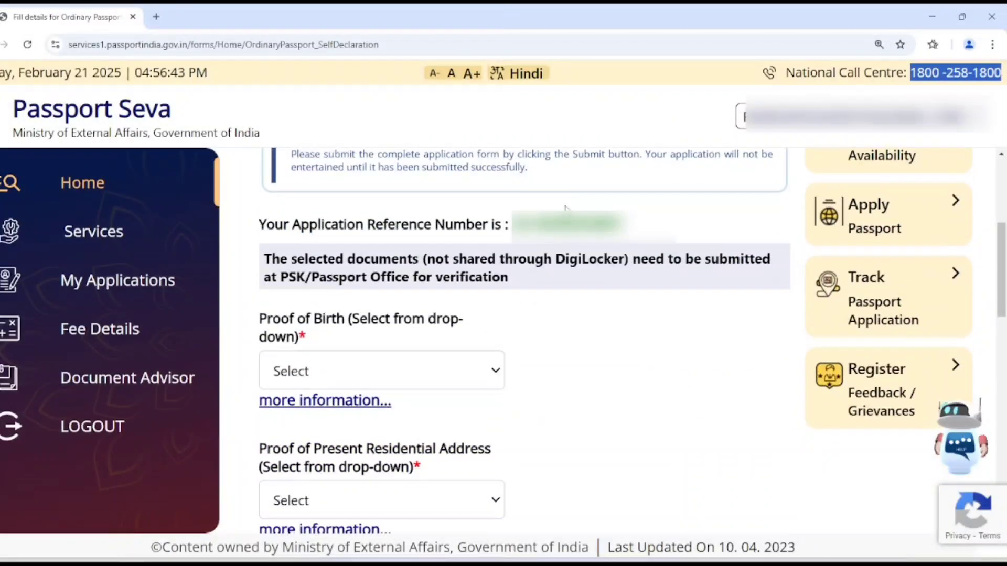
{"action": "scroll", "coordinate": [493, 225], "scroll_direction": "down", "scroll_amount": 2}
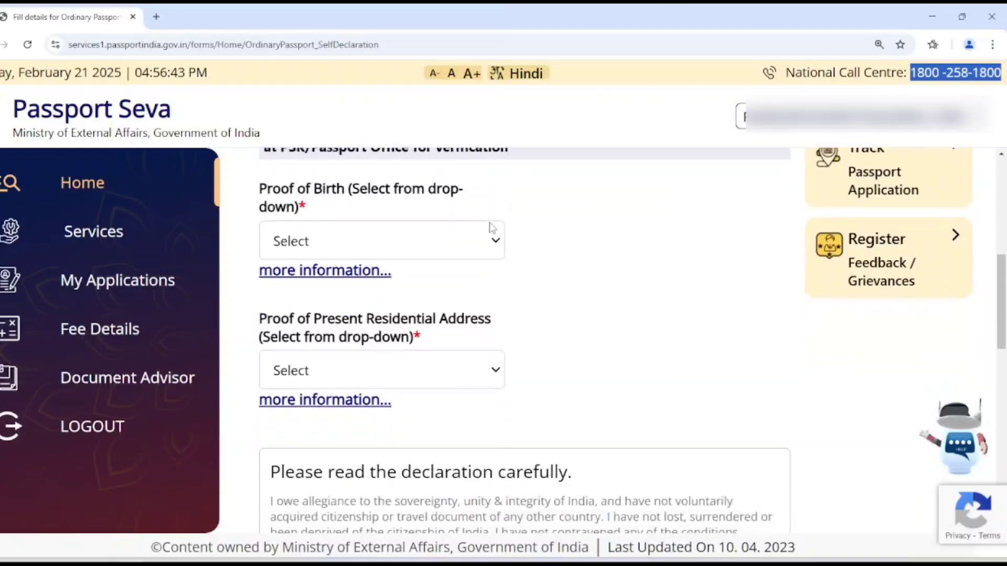
{"action": "left_click", "coordinate": [324, 240]}
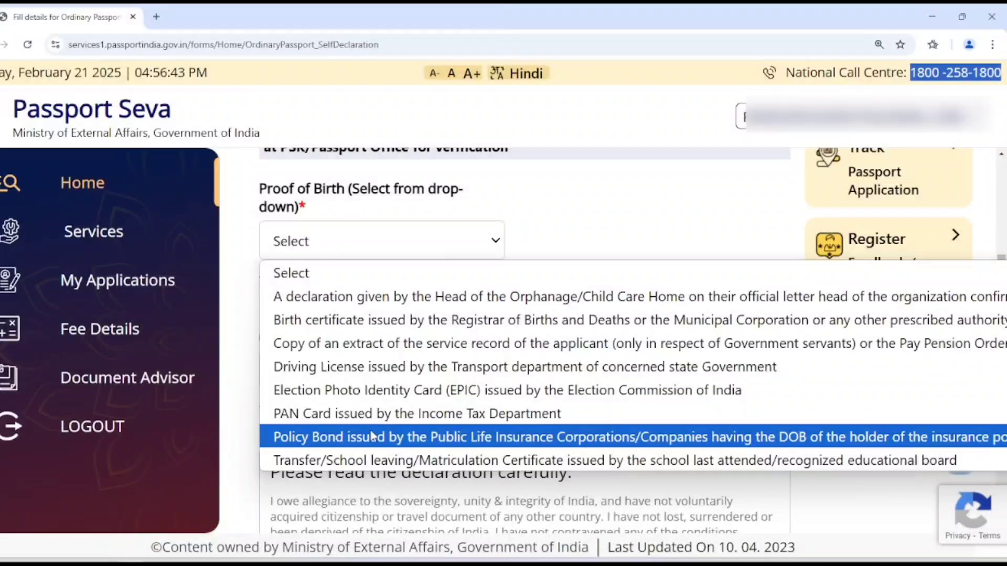
{"action": "left_click", "coordinate": [409, 320]}
{"action": "left_click", "coordinate": [352, 241]}
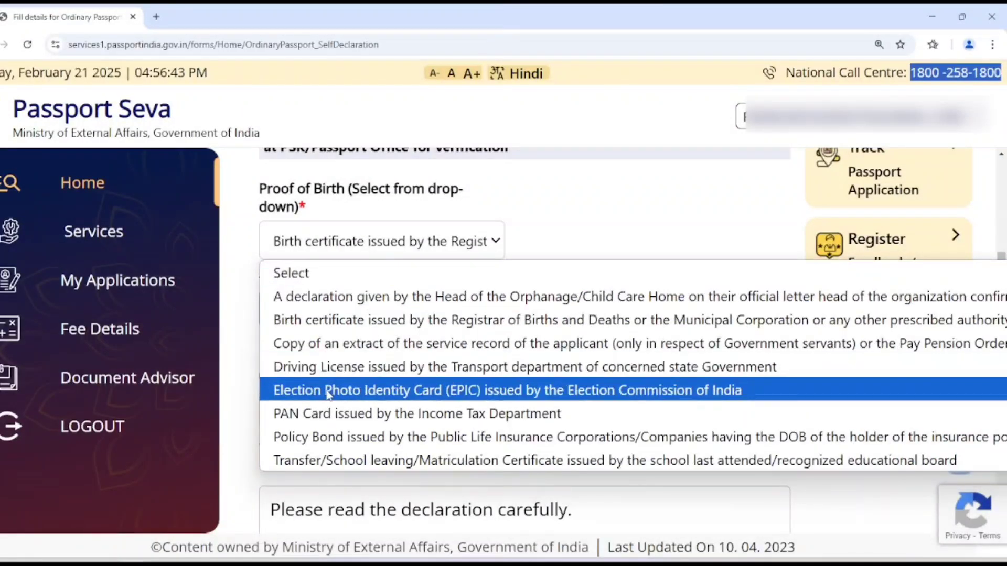
{"action": "left_click", "coordinate": [576, 237]}
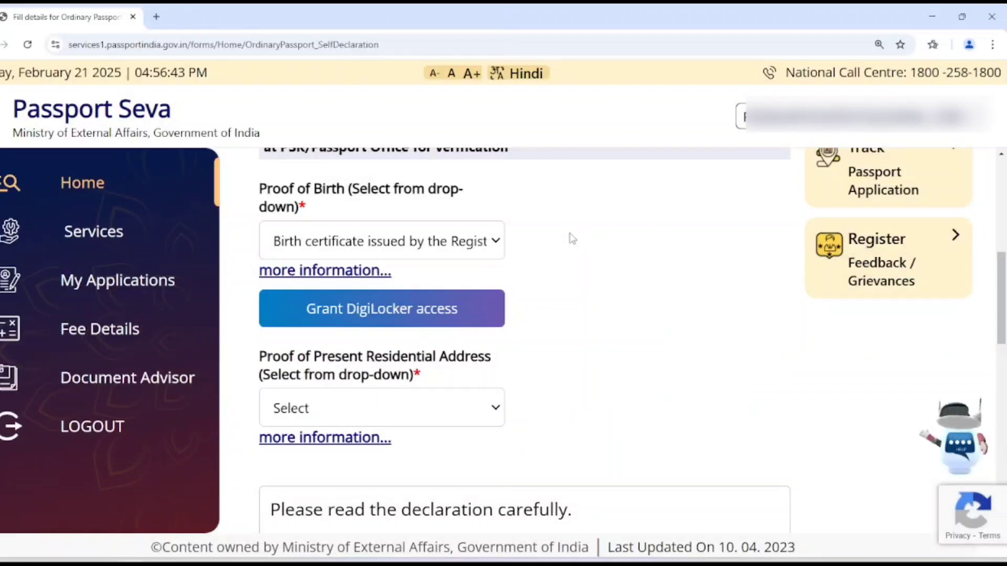
Choose Aadhaar Card (Address Proof) as the proof of present residential address.
{"action": "scroll", "coordinate": [424, 362], "scroll_direction": "down", "scroll_amount": 2}
{"action": "left_click", "coordinate": [416, 289]}
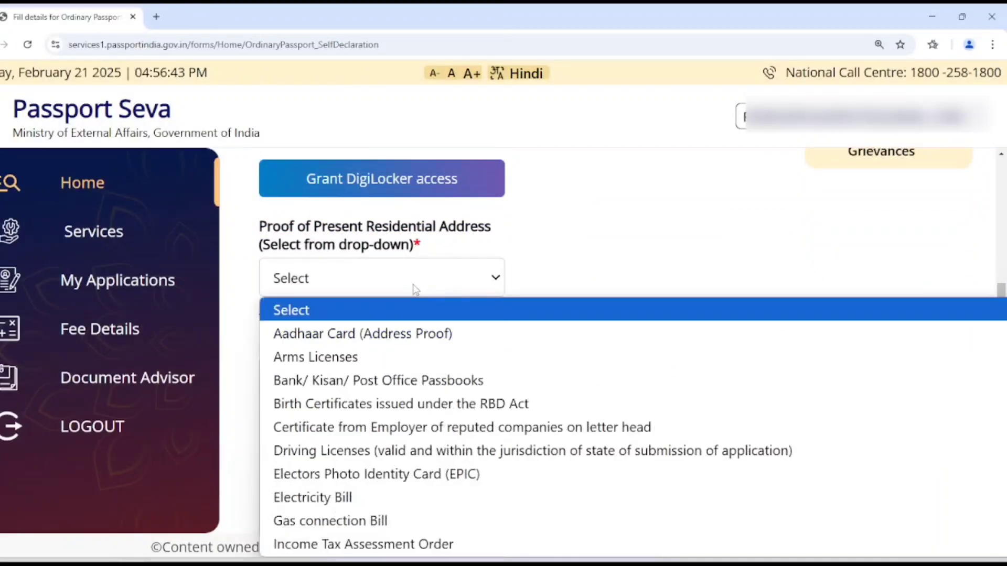
{"action": "left_click", "coordinate": [363, 333]}
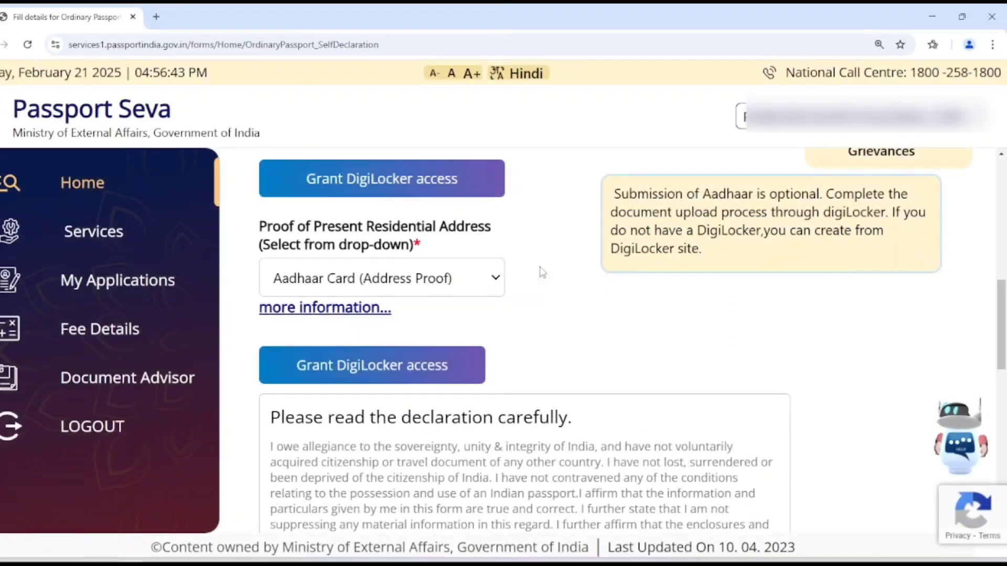
Agree to the self-declaration and fill in the place of signing.
{"action": "scroll", "coordinate": [542, 272], "scroll_direction": "down", "scroll_amount": 6}
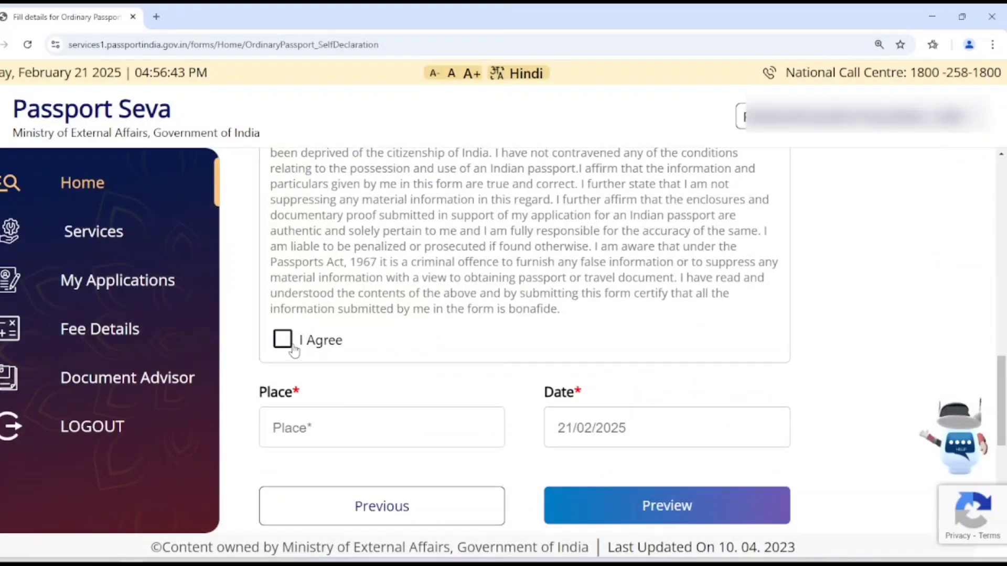
{"action": "left_click", "coordinate": [292, 347]}
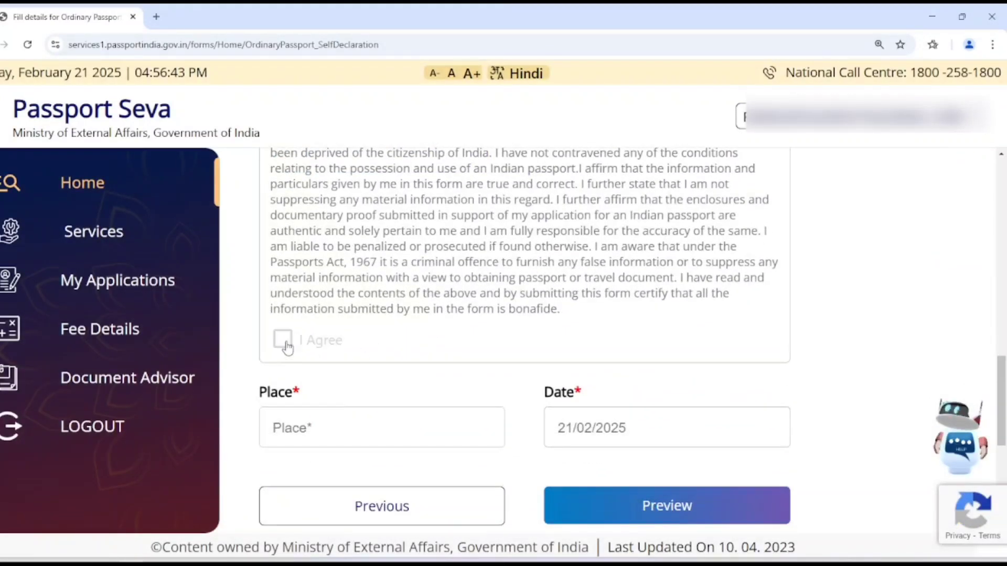
{"action": "left_click", "coordinate": [303, 430]}
{"action": "type", "text": "De"}
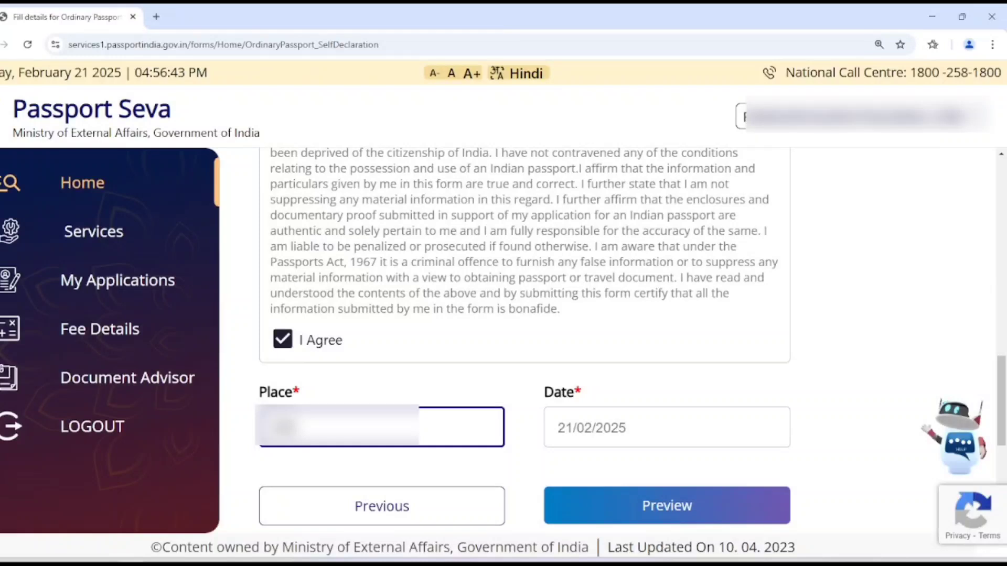
{"action": "type", "text": "lhiNAGAR"}
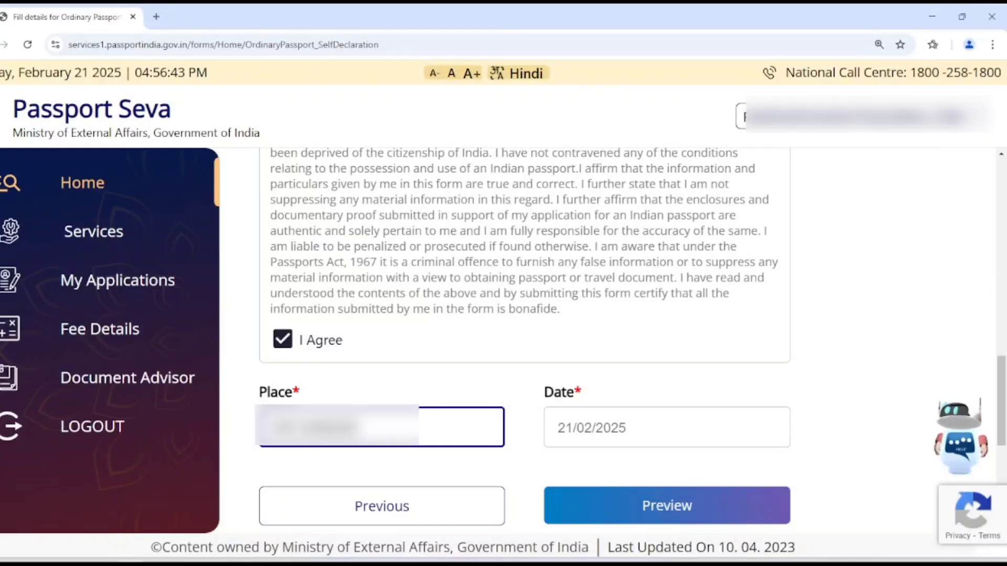
{"action": "type", "text": "ABAD"}
{"action": "left_click", "coordinate": [830, 367]}
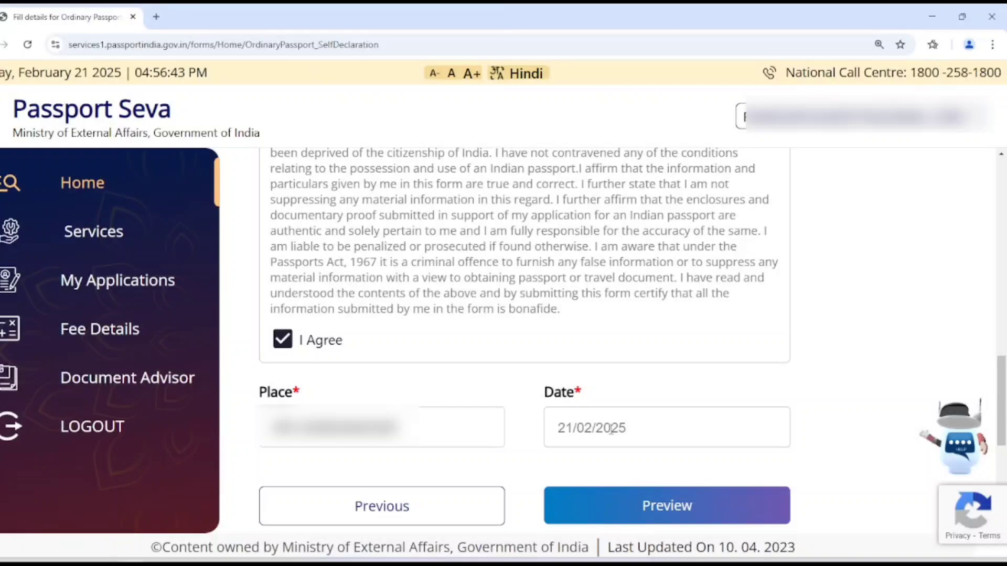
Try to preview the application form before saving it.
{"action": "left_click", "coordinate": [652, 505]}
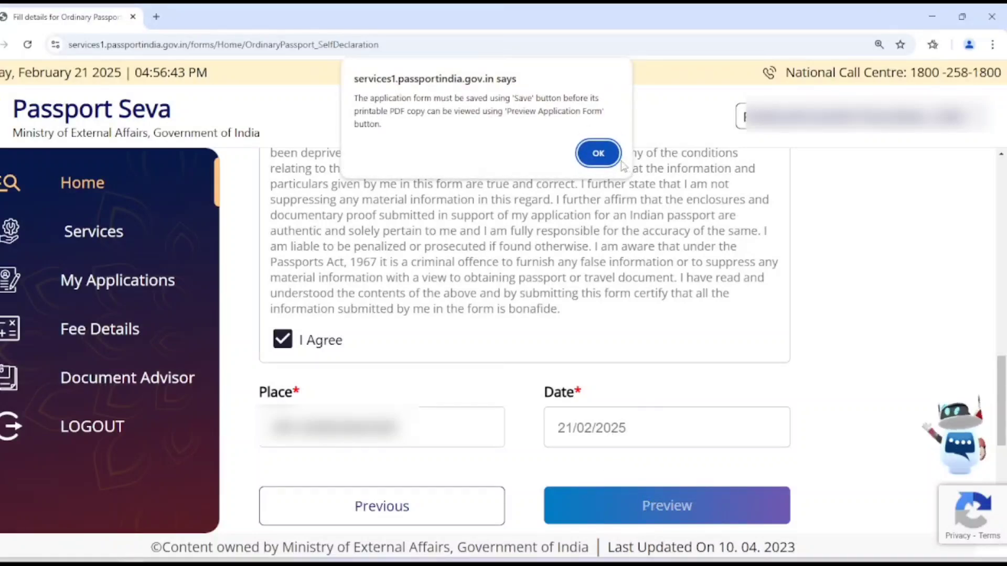
{"action": "left_click_drag", "start_coordinate": [355, 98], "coordinate": [582, 104]}
{"action": "left_click", "coordinate": [597, 157]}
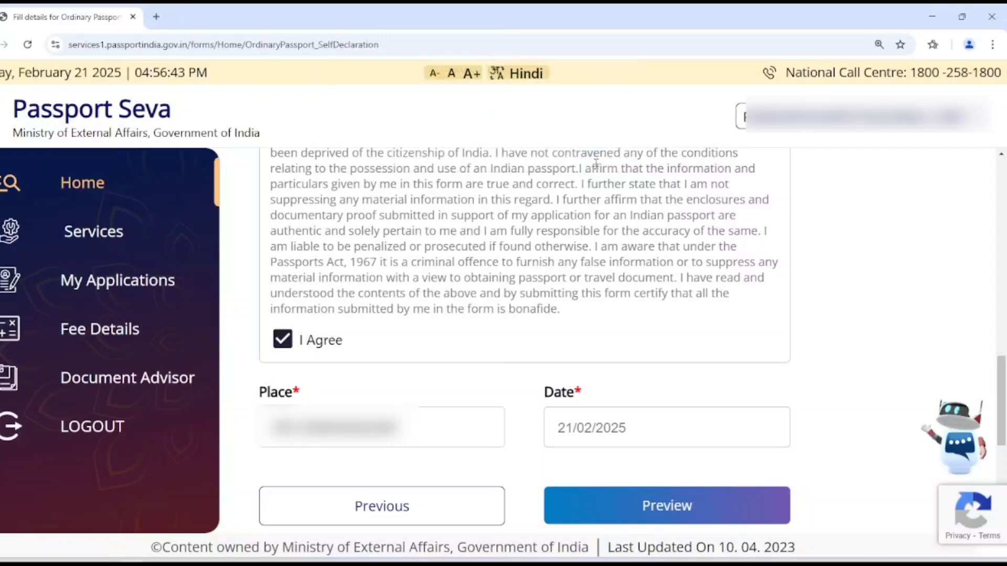
Save the application form with its selected supporting documents and self-declaration.
{"action": "scroll", "coordinate": [602, 175], "scroll_direction": "up", "scroll_amount": 15}
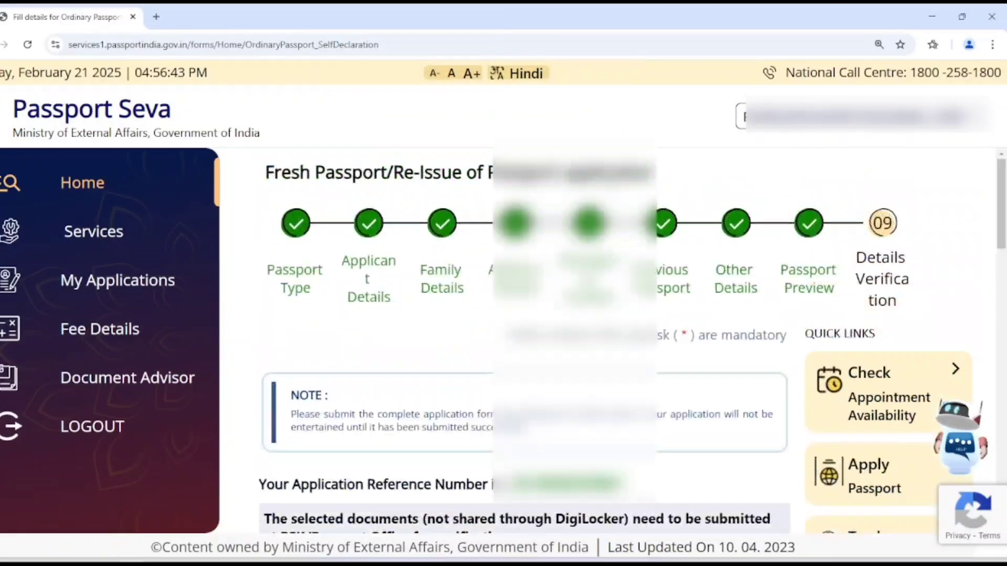
{"action": "scroll", "coordinate": [610, 195], "scroll_direction": "down", "scroll_amount": 15}
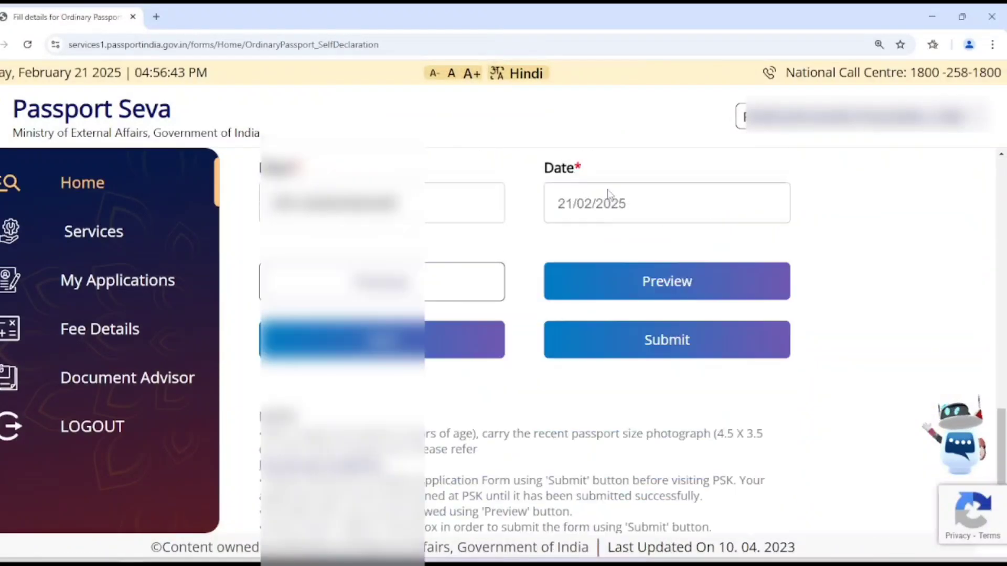
{"action": "left_click", "coordinate": [399, 318]}
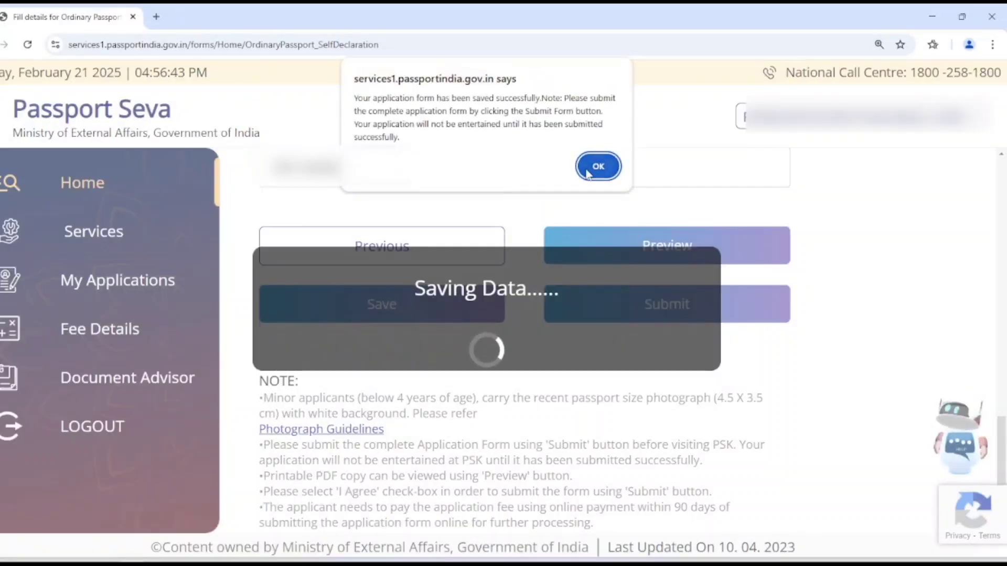
{"action": "left_click", "coordinate": [588, 168]}
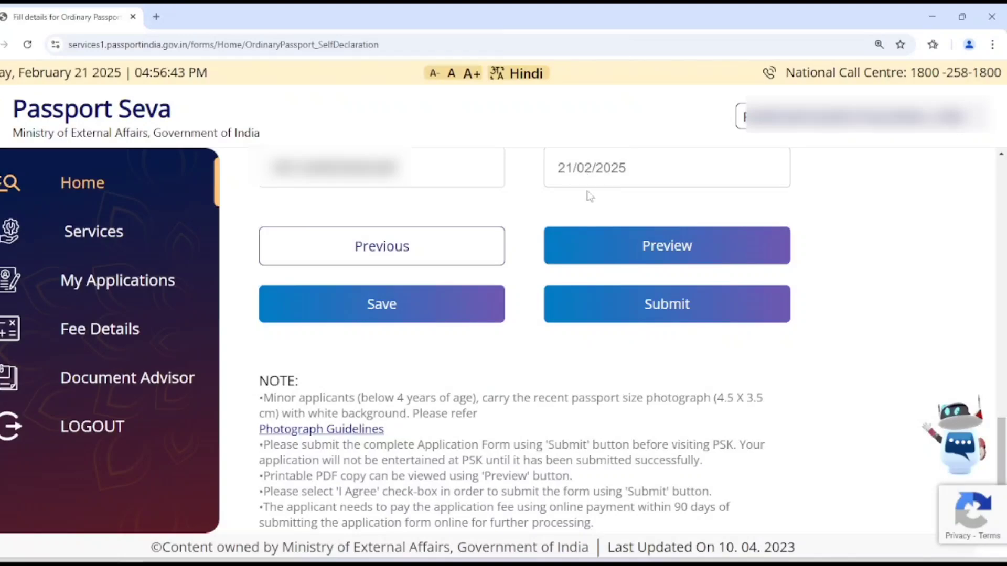
Review the saved application form's printable preview, look into its print destination options, and return to the self-declaration.
{"action": "left_click", "coordinate": [674, 251]}
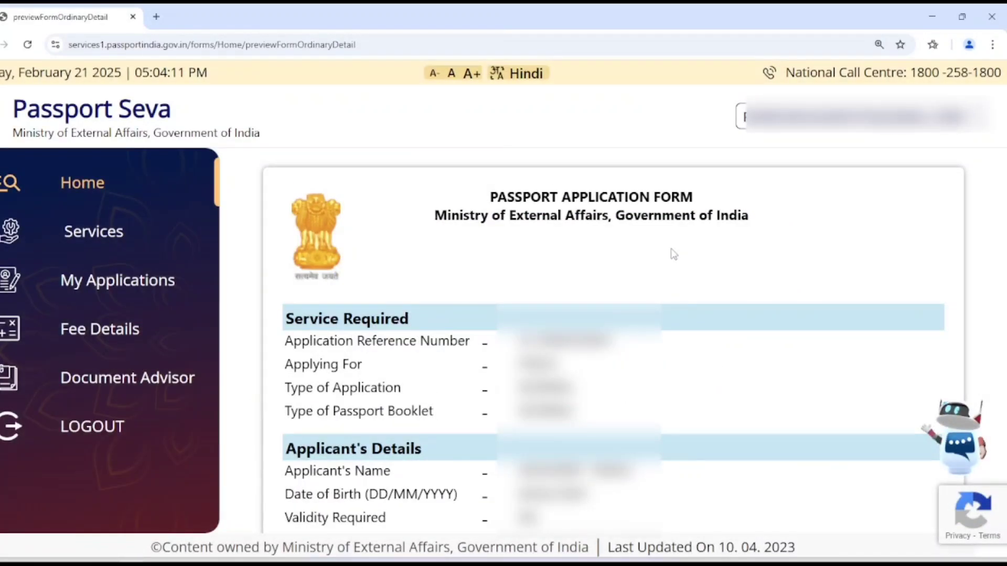
{"action": "scroll", "coordinate": [647, 262], "scroll_direction": "down", "scroll_amount": 20}
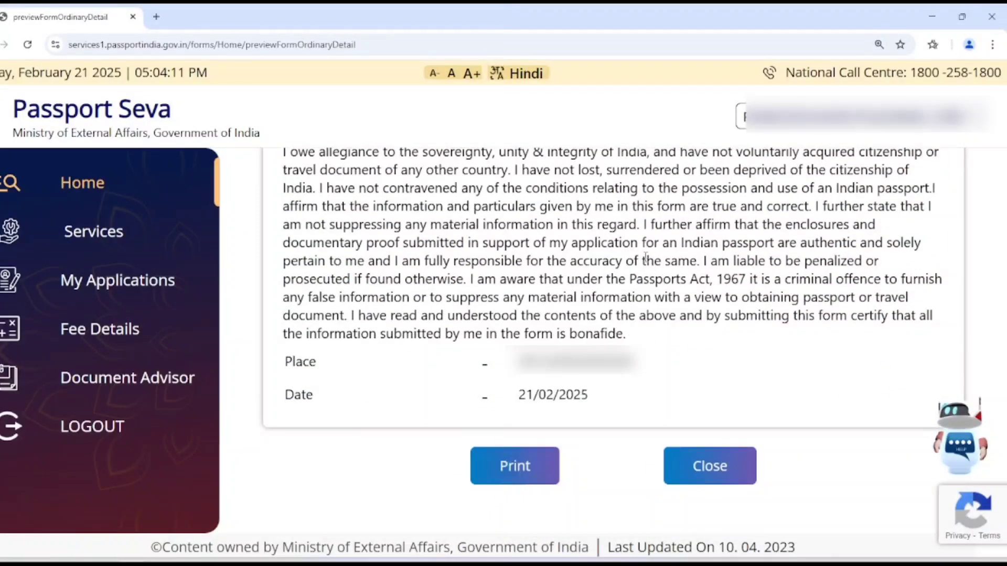
{"action": "left_click", "coordinate": [530, 479]}
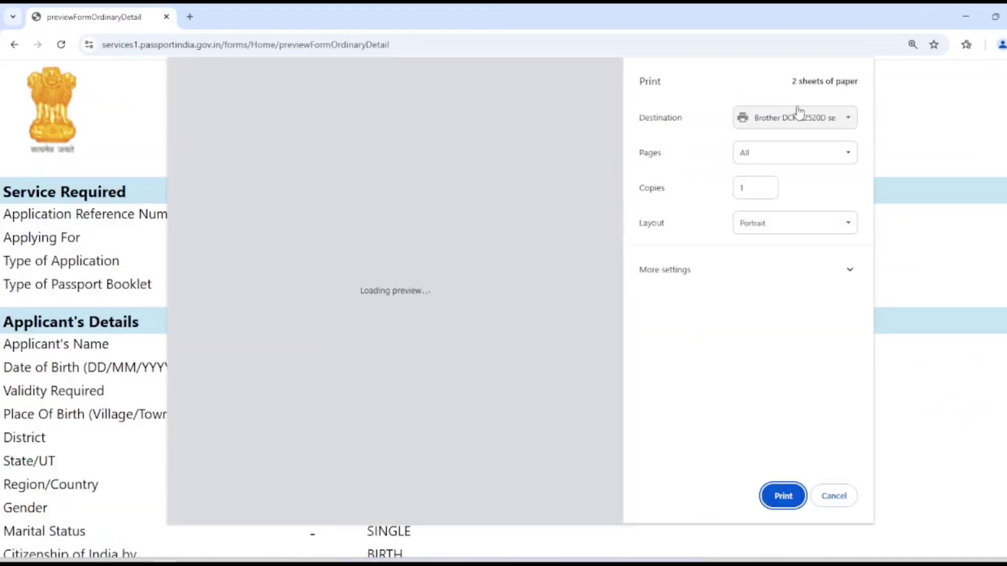
{"action": "left_click", "coordinate": [793, 116]}
{"action": "left_click", "coordinate": [776, 154]}
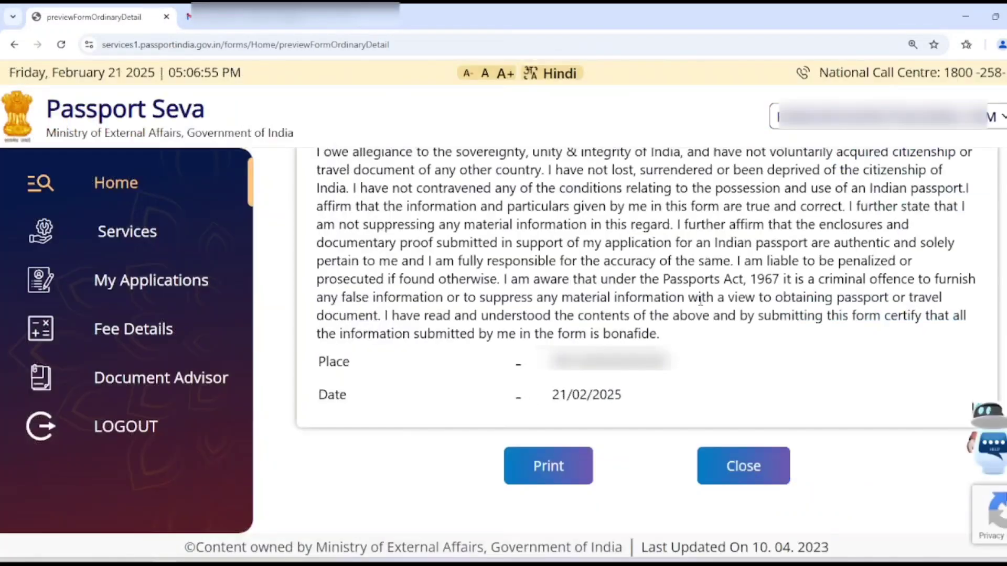
{"action": "left_click", "coordinate": [731, 468]}
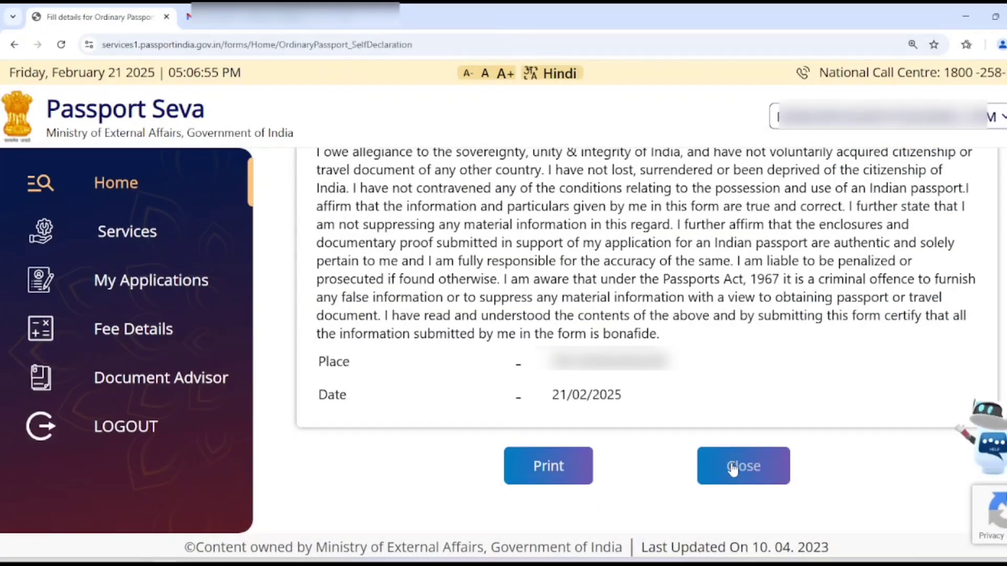
Agree to the self-declaration again and submit the passport application form.
{"action": "scroll", "coordinate": [657, 320], "scroll_direction": "down", "scroll_amount": 15}
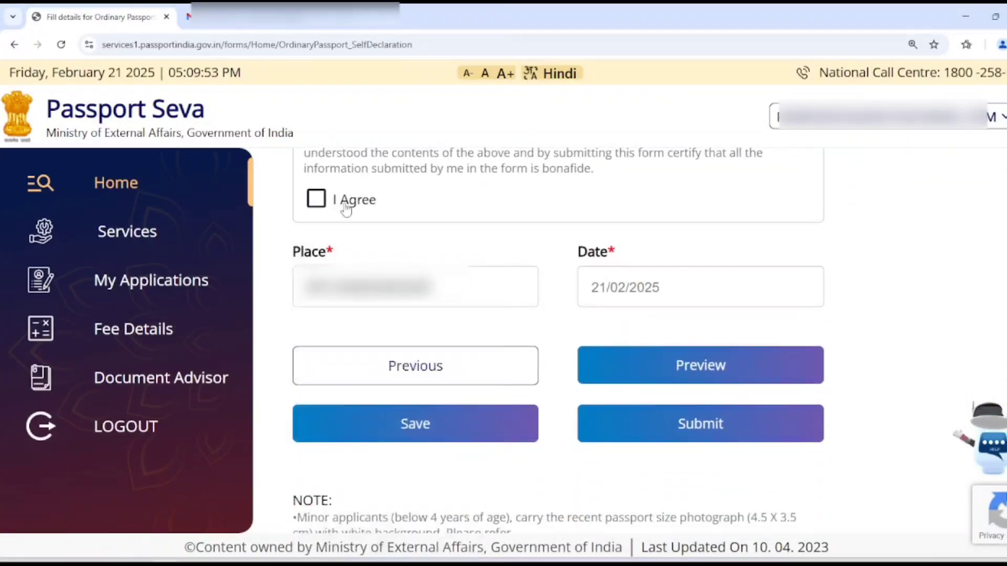
{"action": "left_click", "coordinate": [316, 199]}
{"action": "scroll", "coordinate": [412, 250], "scroll_direction": "up", "scroll_amount": 1}
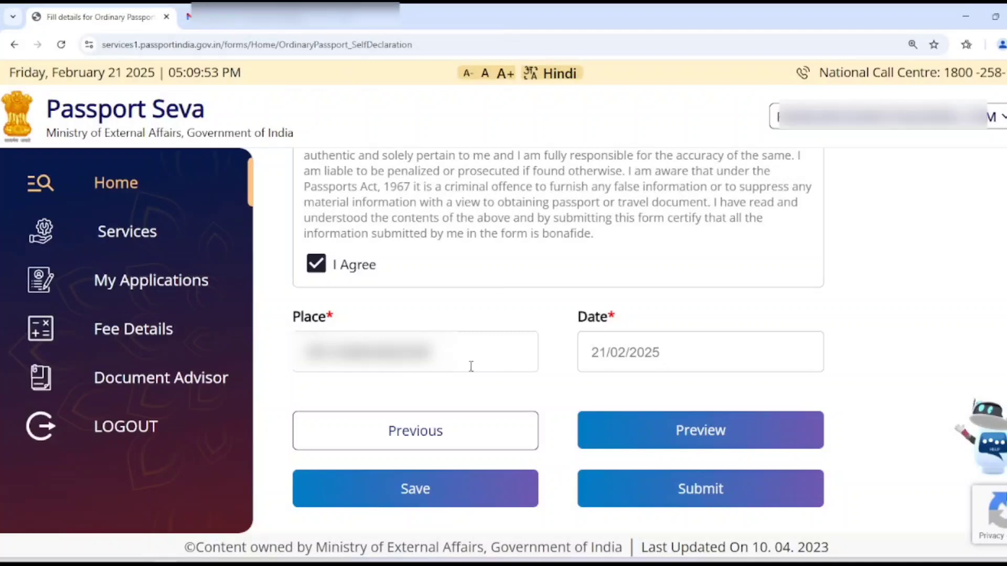
{"action": "left_click", "coordinate": [692, 490]}
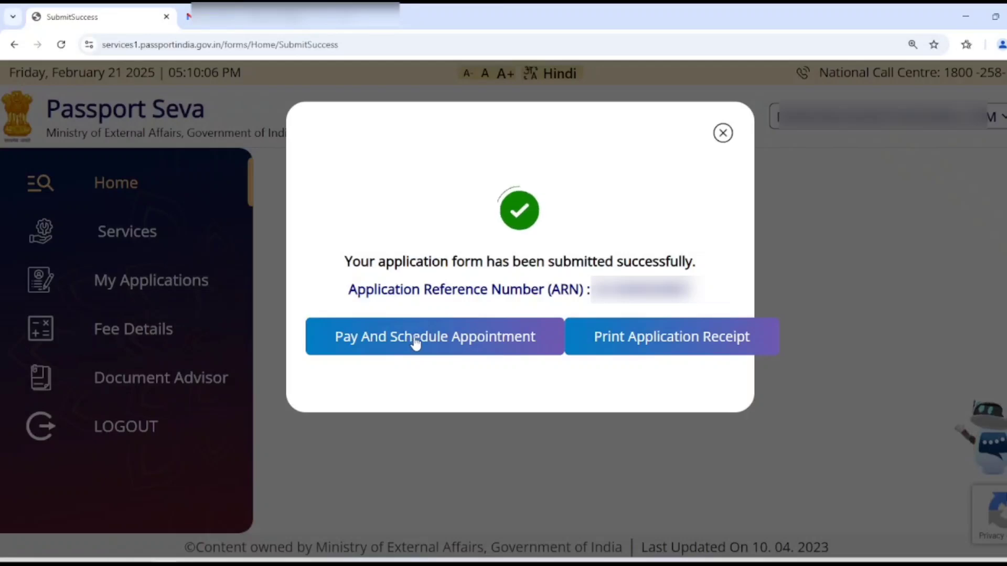
Proceed to payment and appointment scheduling, and select the nearest passport office location for the appointment.
{"action": "left_click", "coordinate": [414, 342]}
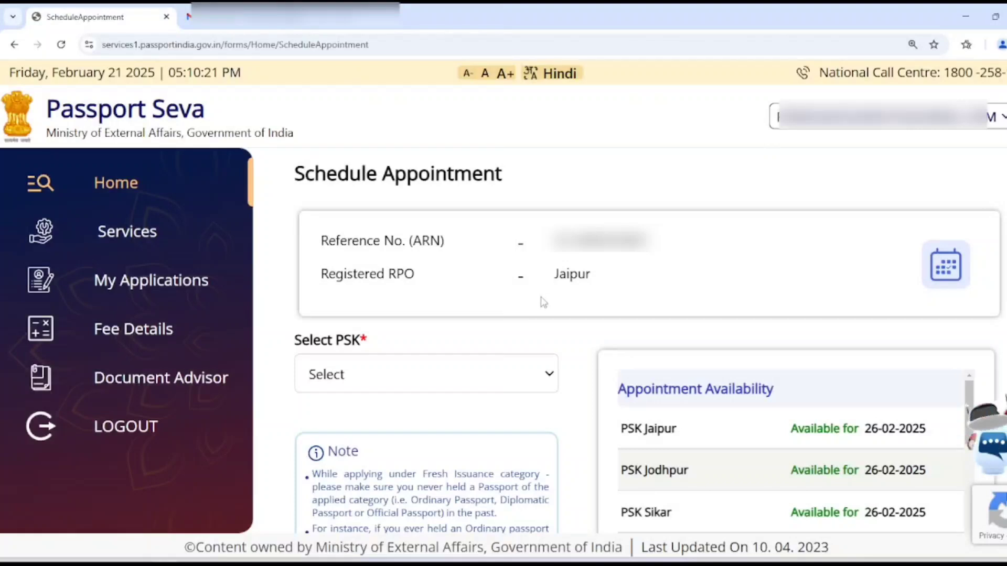
{"action": "left_click", "coordinate": [388, 380]}
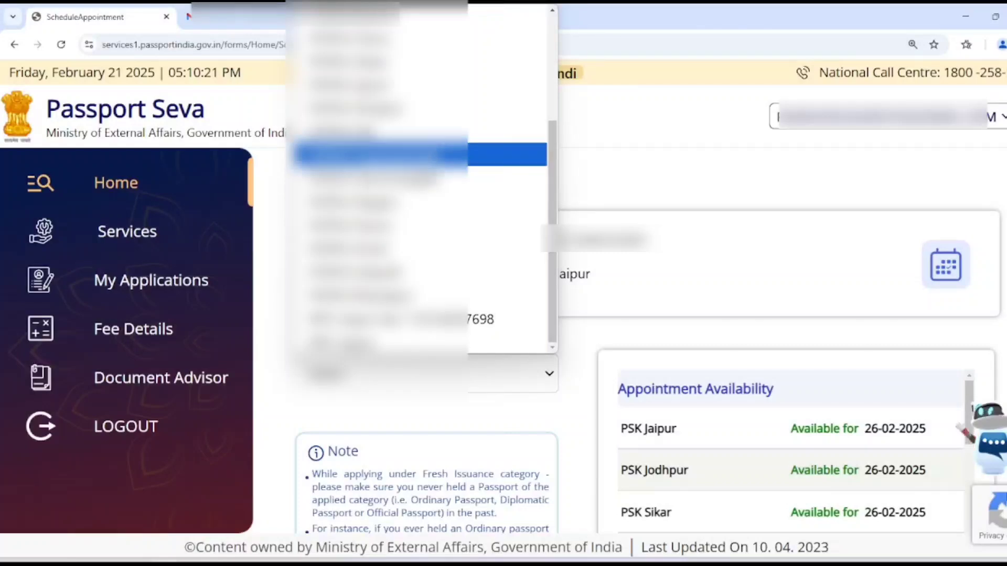
{"action": "key", "text": "Return"}
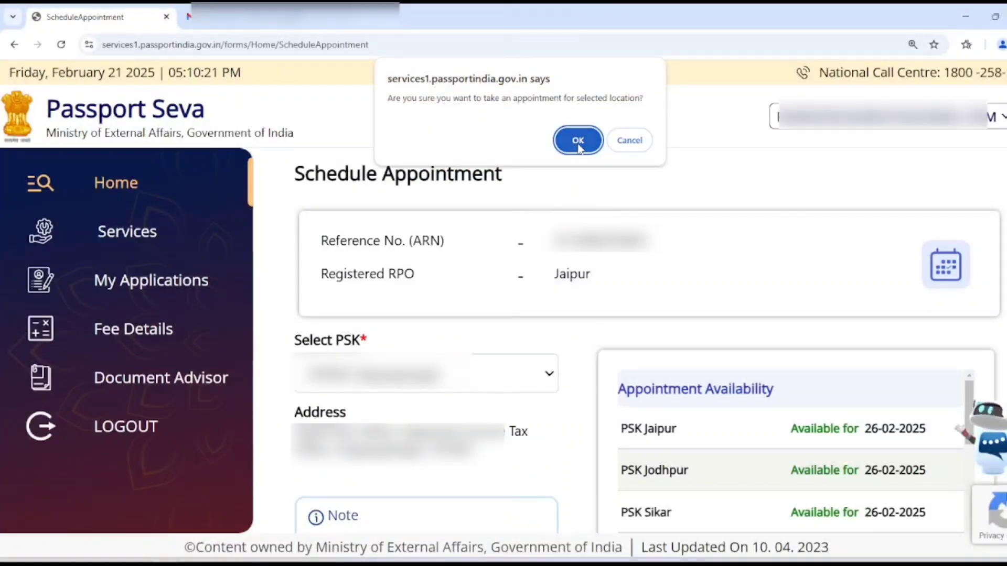
{"action": "left_click", "coordinate": [576, 144]}
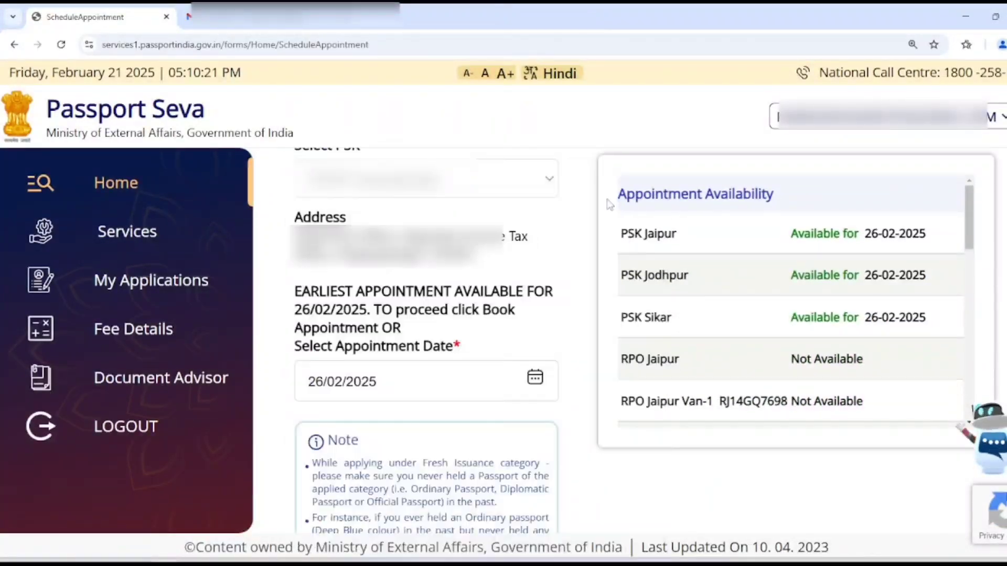
Check the appointment calendar for available dates in February and March 2025.
{"action": "left_click", "coordinate": [537, 386]}
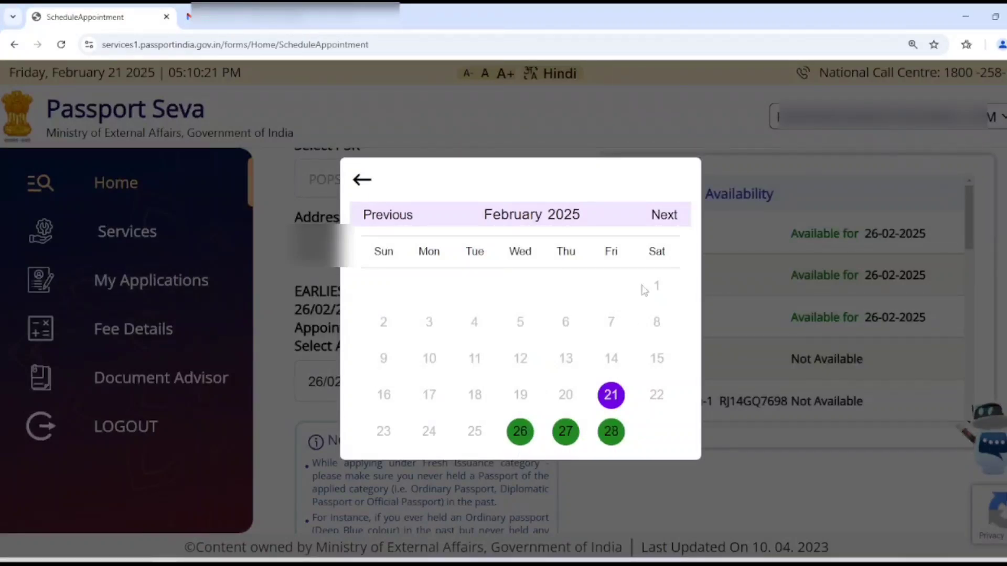
{"action": "left_click", "coordinate": [664, 215]}
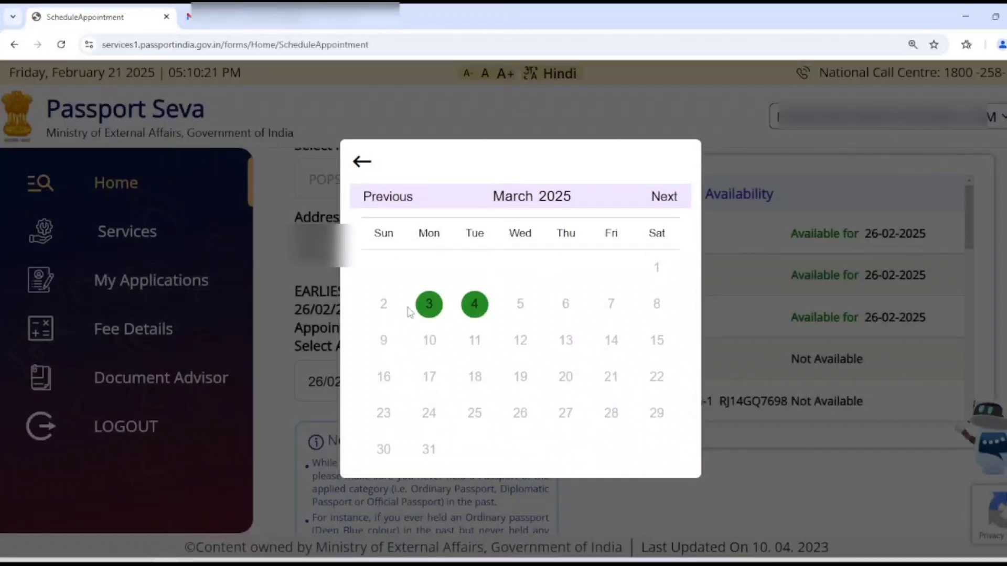
{"action": "left_click", "coordinate": [362, 163]}
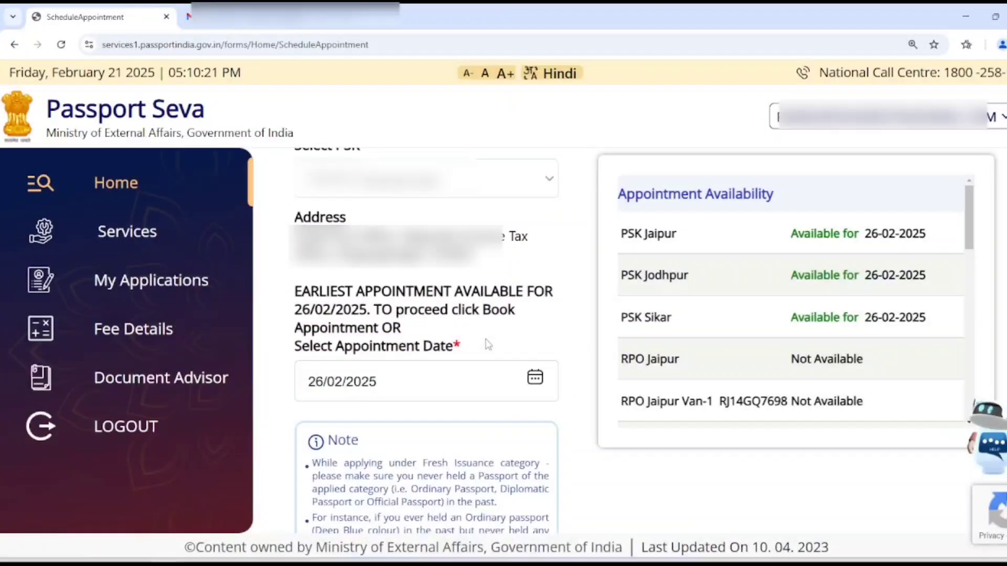
Set the appointment date to 27/02/2025 and book the appointment at the selected location.
{"action": "left_click", "coordinate": [535, 377]}
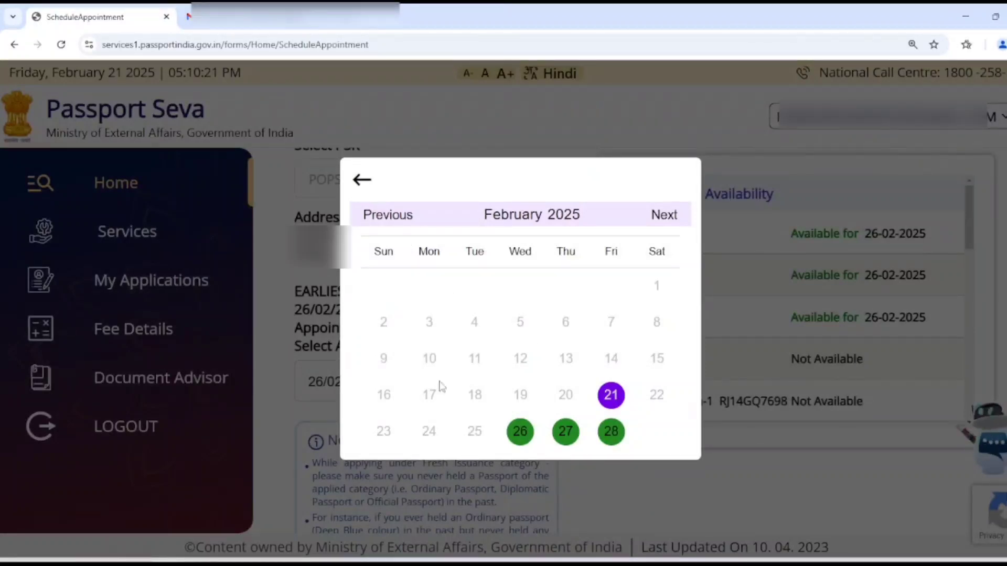
{"action": "left_click", "coordinate": [566, 433]}
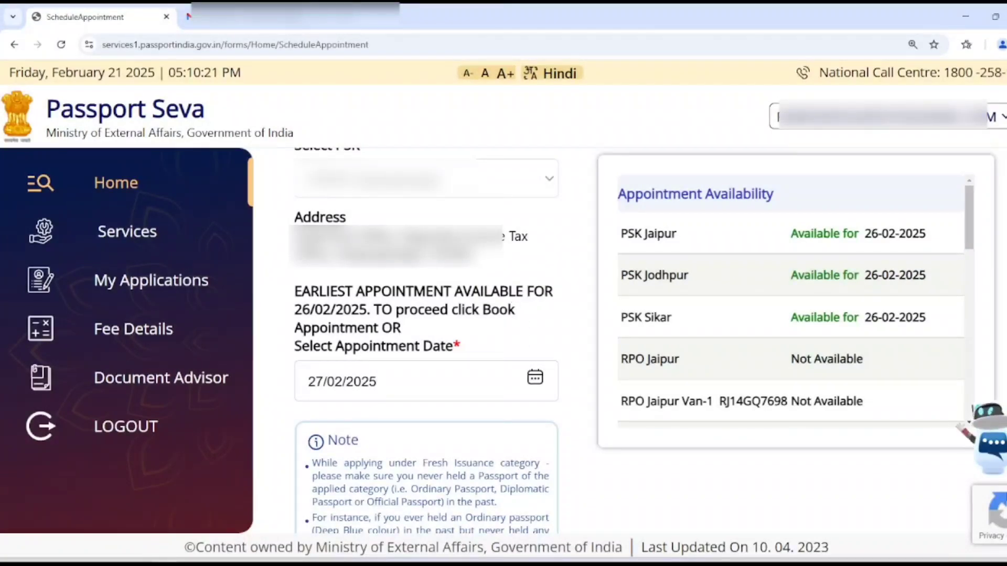
{"action": "left_click_drag", "start_coordinate": [295, 236], "coordinate": [502, 250]}
{"action": "scroll", "coordinate": [488, 236], "scroll_direction": "down", "scroll_amount": 4}
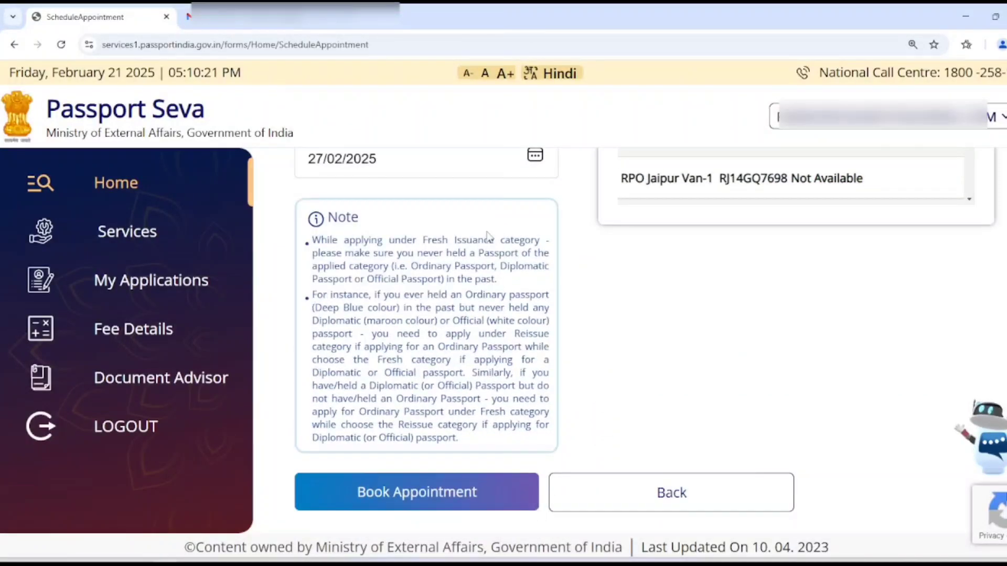
{"action": "left_click", "coordinate": [419, 495]}
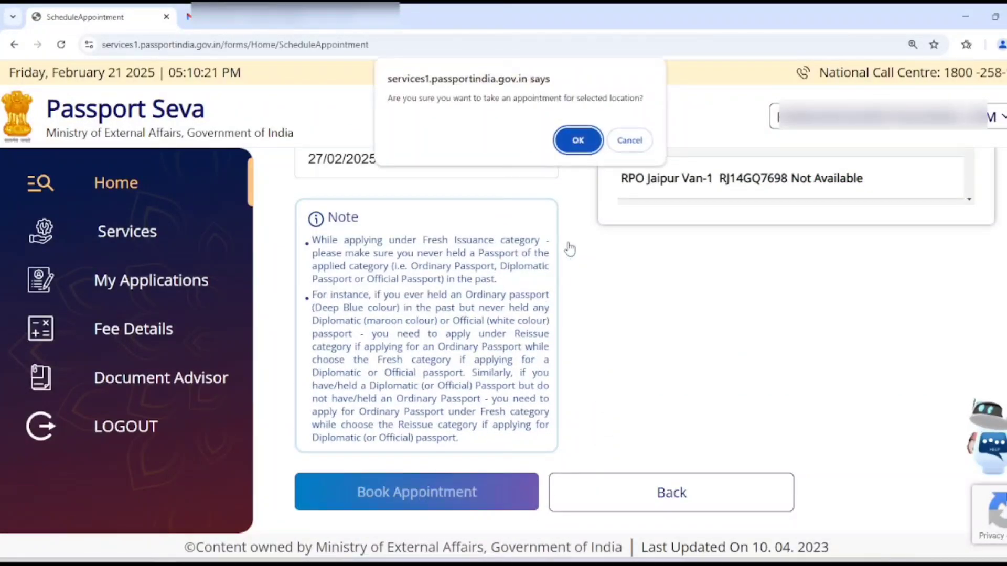
{"action": "left_click", "coordinate": [577, 141]}
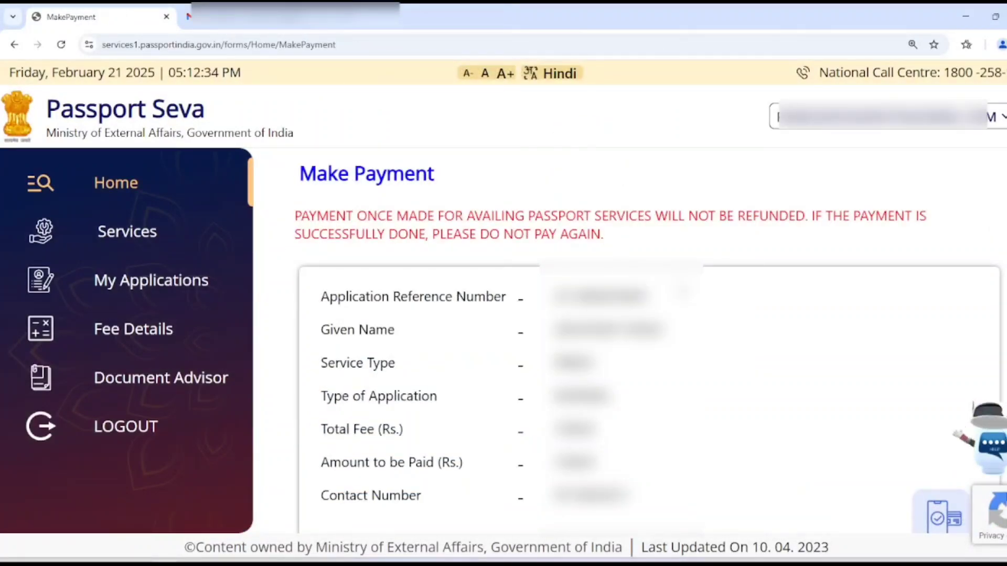
Start the online payment of the passport application fee and choose UPI as the payment mode.
{"action": "scroll", "coordinate": [662, 297], "scroll_direction": "down", "scroll_amount": 5}
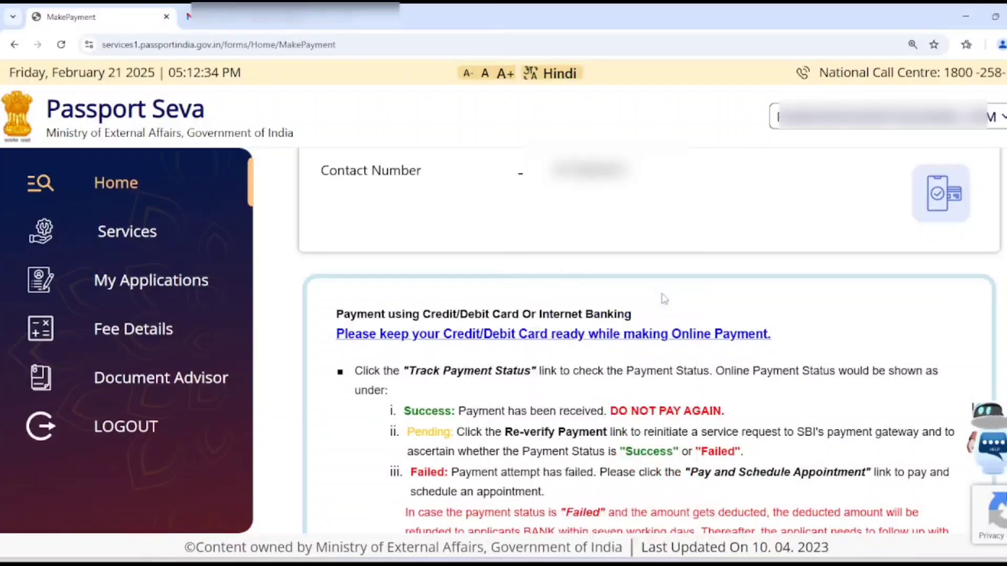
{"action": "scroll", "coordinate": [662, 296], "scroll_direction": "down", "scroll_amount": 1}
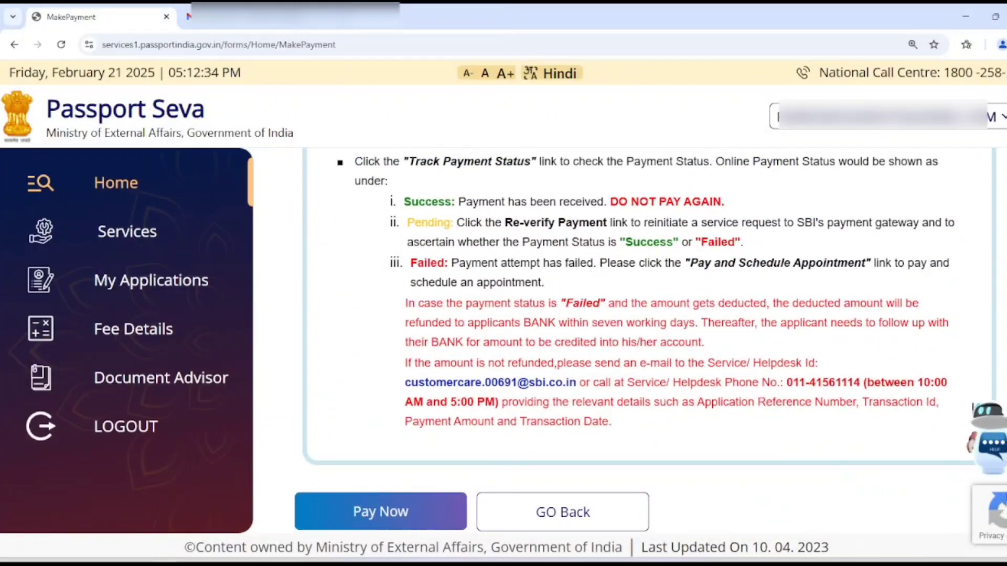
{"action": "left_click", "coordinate": [384, 512]}
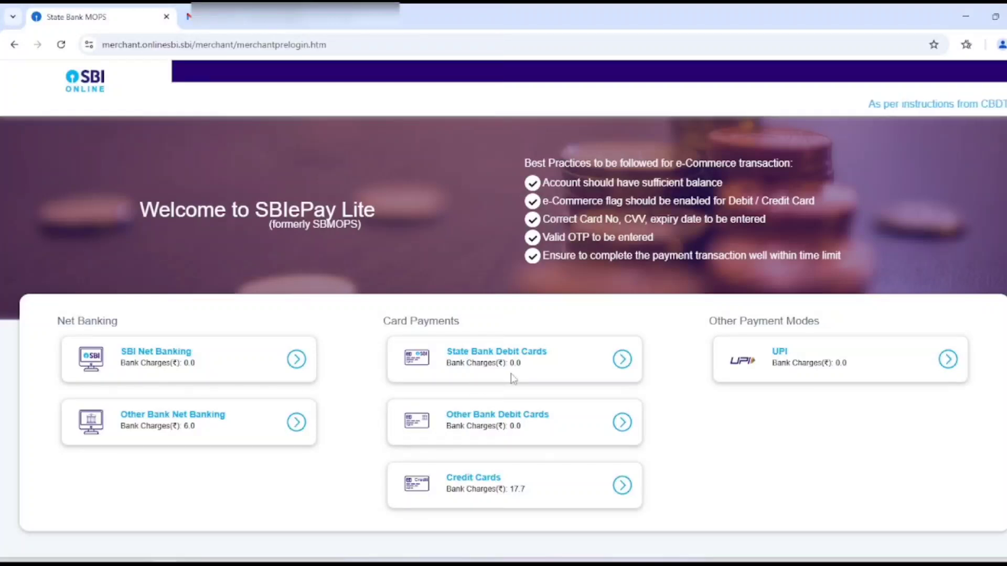
{"action": "left_click_drag", "start_coordinate": [713, 322], "coordinate": [791, 382]}
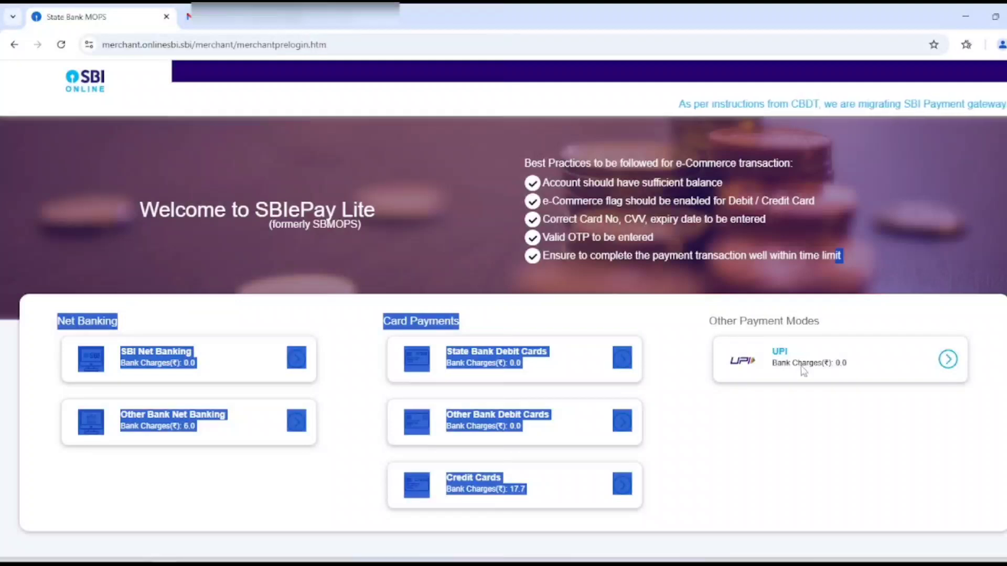
{"action": "left_click", "coordinate": [946, 363]}
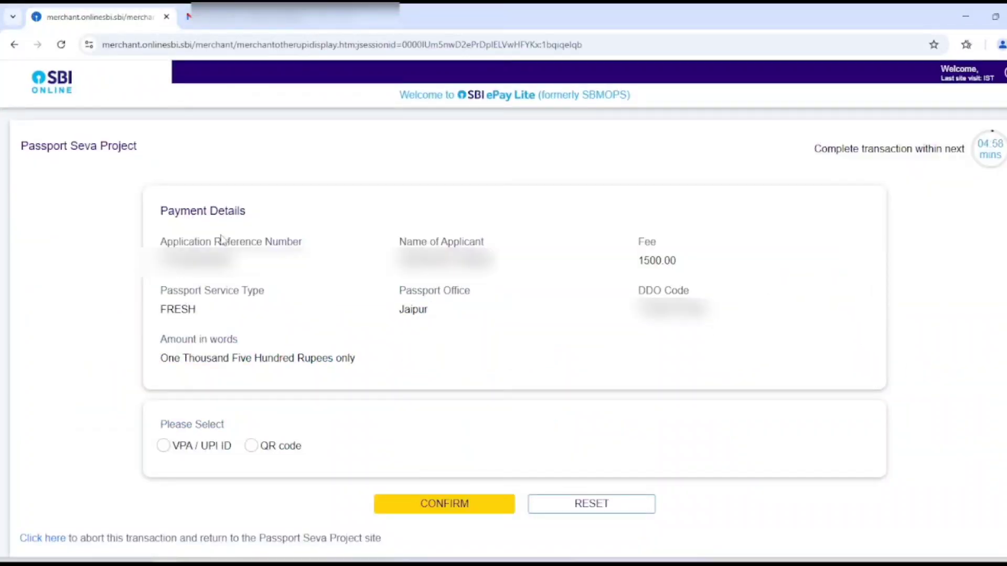
{"action": "left_click_drag", "start_coordinate": [173, 243], "coordinate": [692, 293]}
{"action": "left_click", "coordinate": [401, 321]}
{"action": "scroll", "coordinate": [472, 315], "scroll_direction": "down", "scroll_amount": 3}
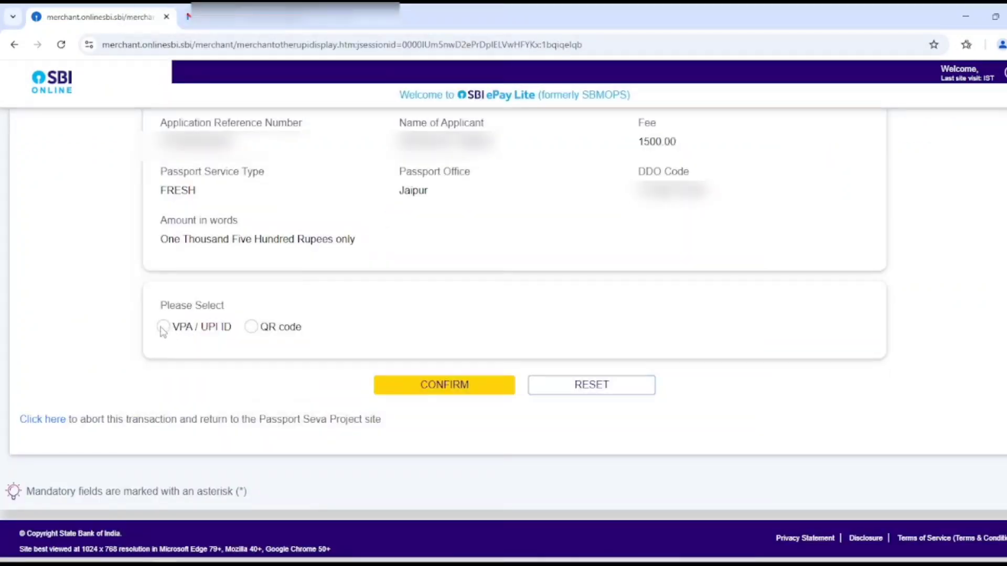
{"action": "left_click", "coordinate": [163, 328]}
{"action": "left_click", "coordinate": [493, 331]}
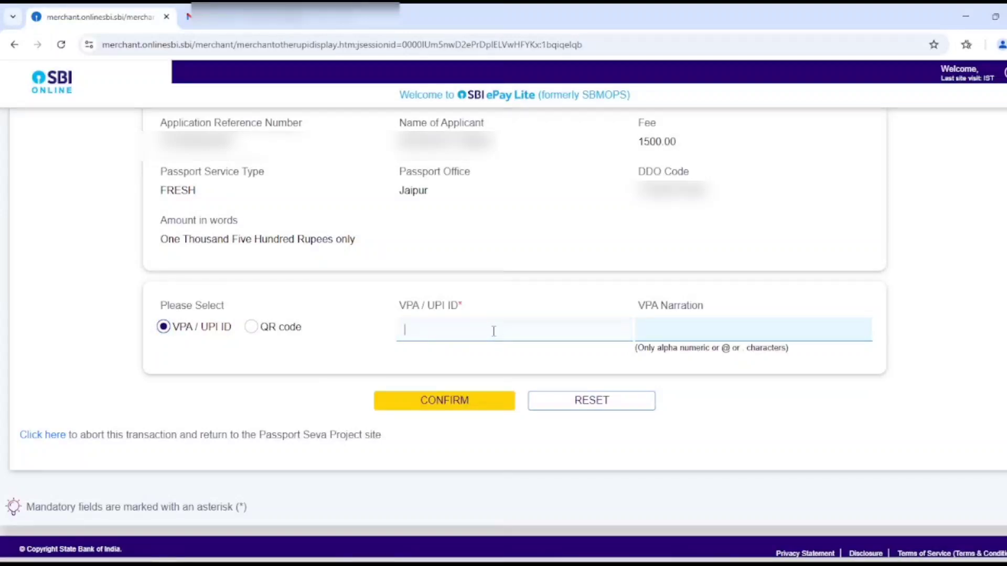
{"action": "left_click", "coordinate": [253, 328]}
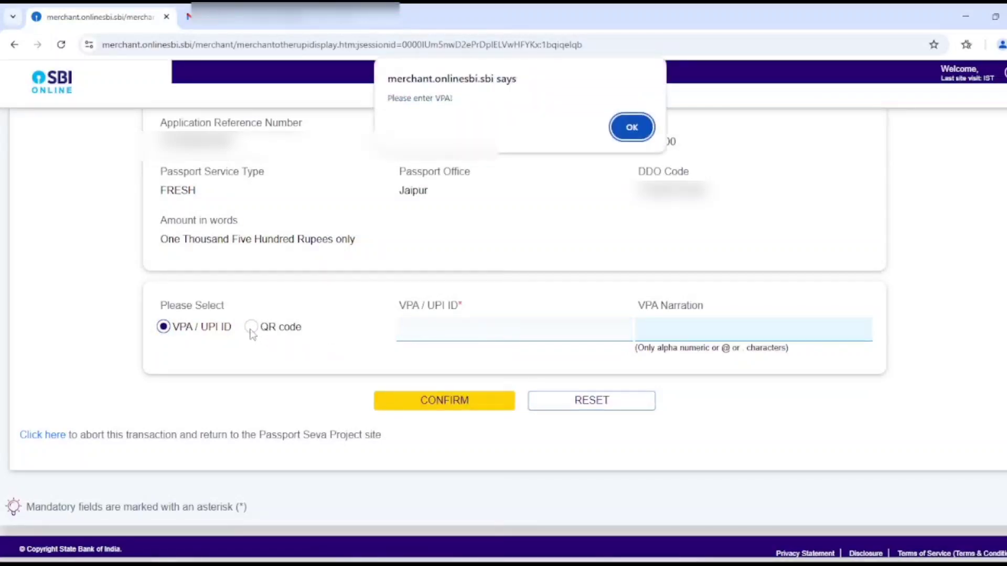
{"action": "left_click", "coordinate": [632, 128]}
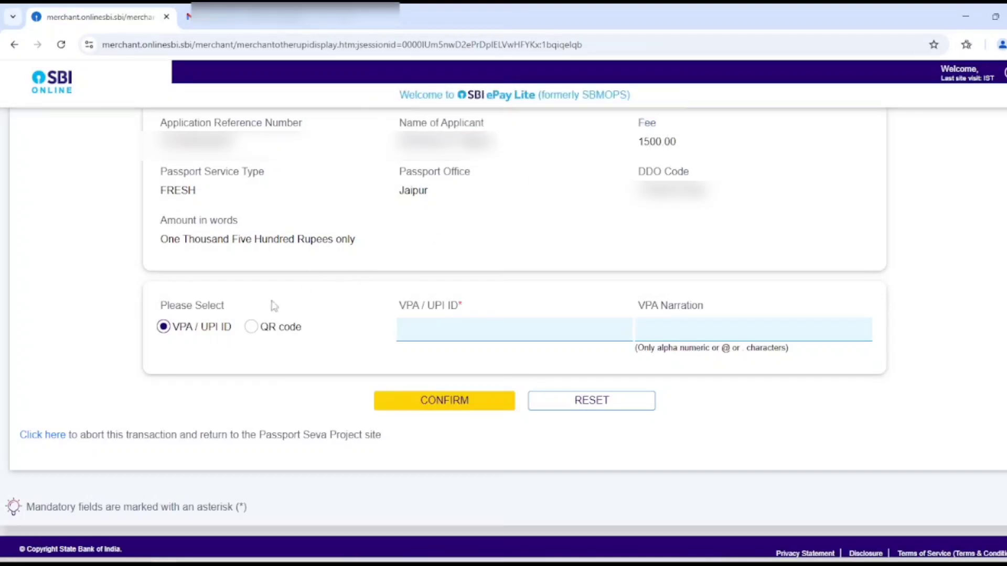
Choose QR code as the UPI method, confirm the Rs 1500 fee payment, and acknowledge the transaction status.
{"action": "left_click", "coordinate": [252, 328]}
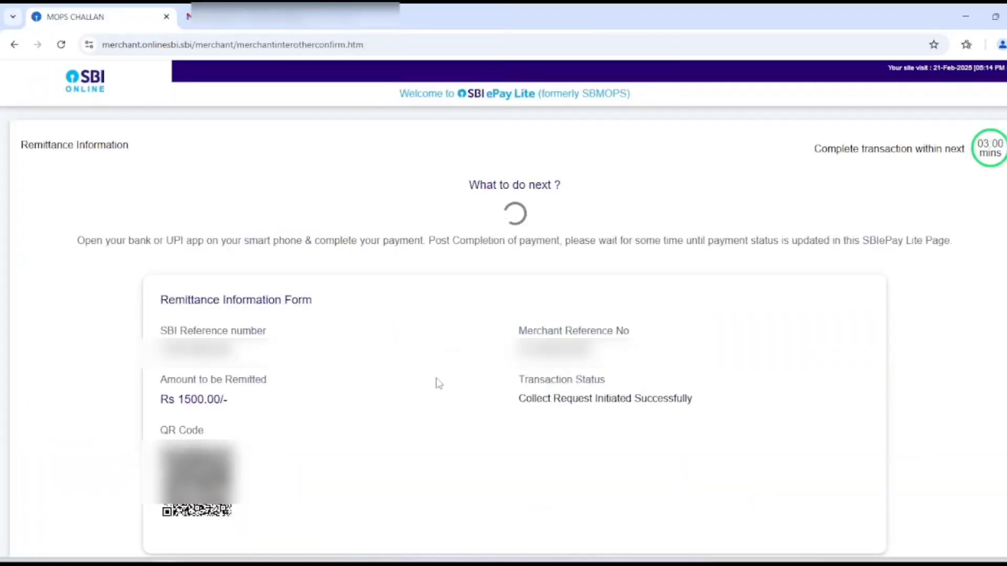
{"action": "scroll", "coordinate": [438, 383], "scroll_direction": "down", "scroll_amount": 1}
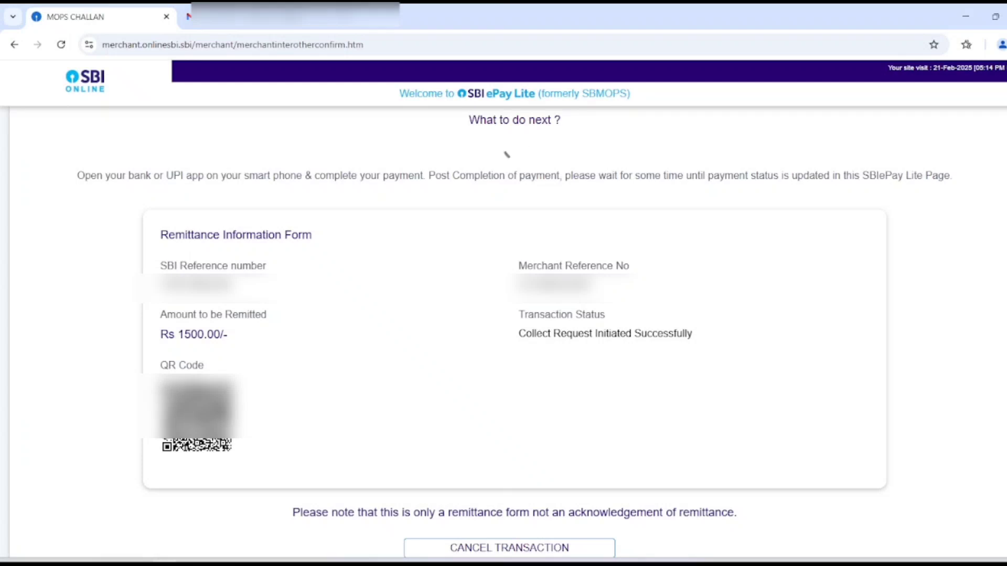
{"action": "left_click_drag", "start_coordinate": [162, 360], "coordinate": [223, 369]}
{"action": "scroll", "coordinate": [252, 372], "scroll_direction": "down", "scroll_amount": 2}
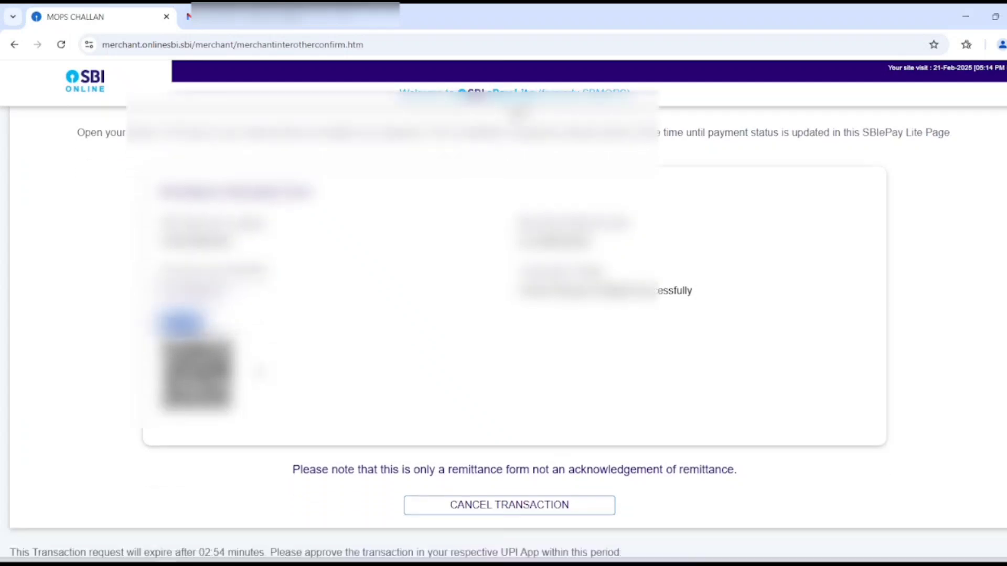
{"action": "left_click", "coordinate": [340, 324]}
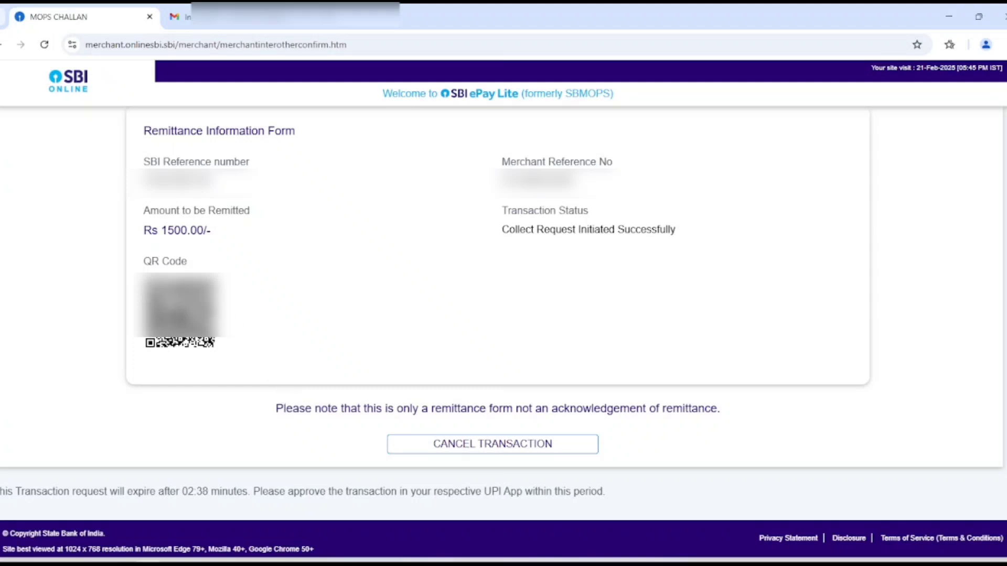
{"action": "left_click_drag", "start_coordinate": [144, 258], "coordinate": [204, 270]}
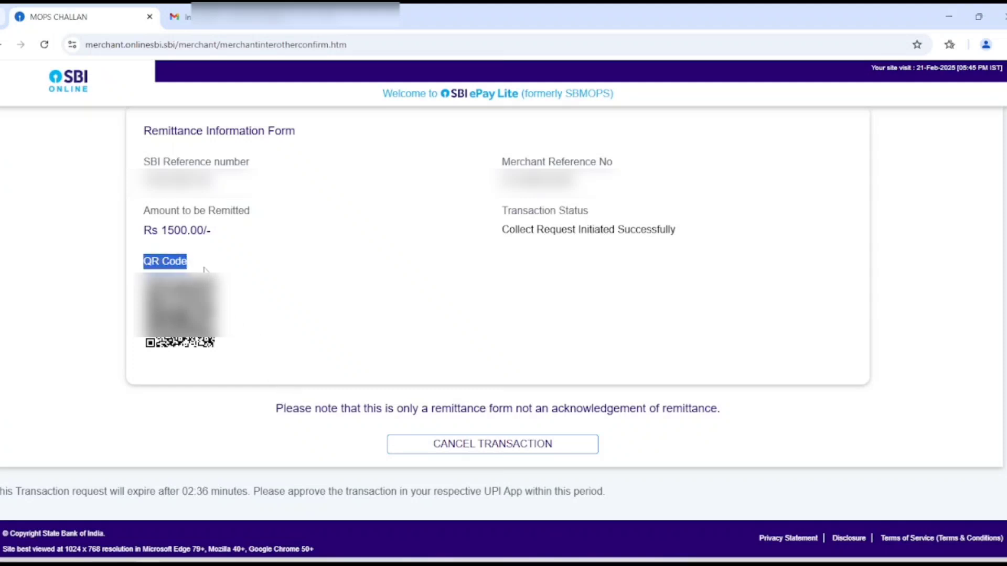
{"action": "left_click", "coordinate": [266, 259]}
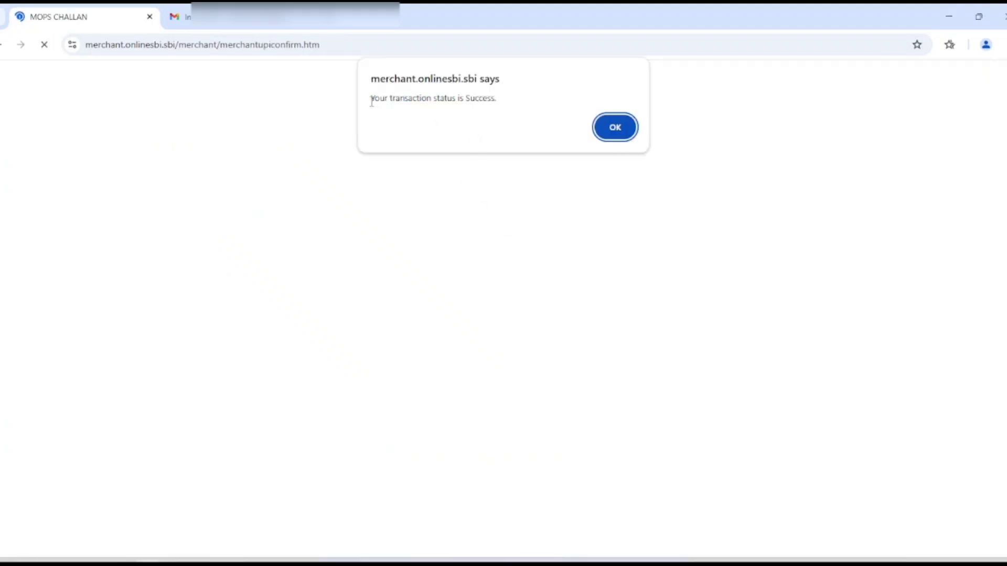
{"action": "left_click", "coordinate": [614, 129]}
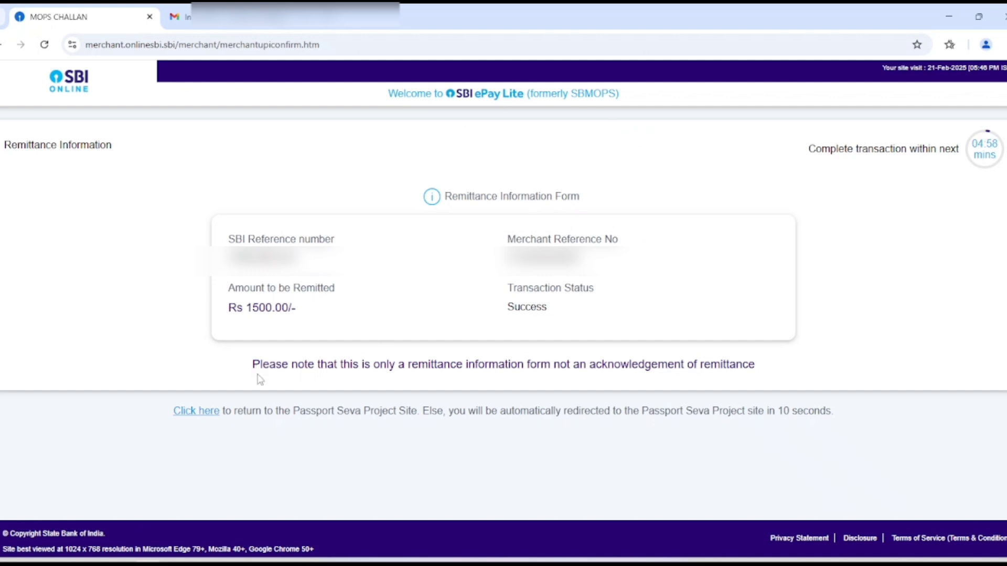
Return to the Passport Seva site from the payment gateway and open the application receipt from the appointment confirmation.
{"action": "left_click", "coordinate": [197, 414]}
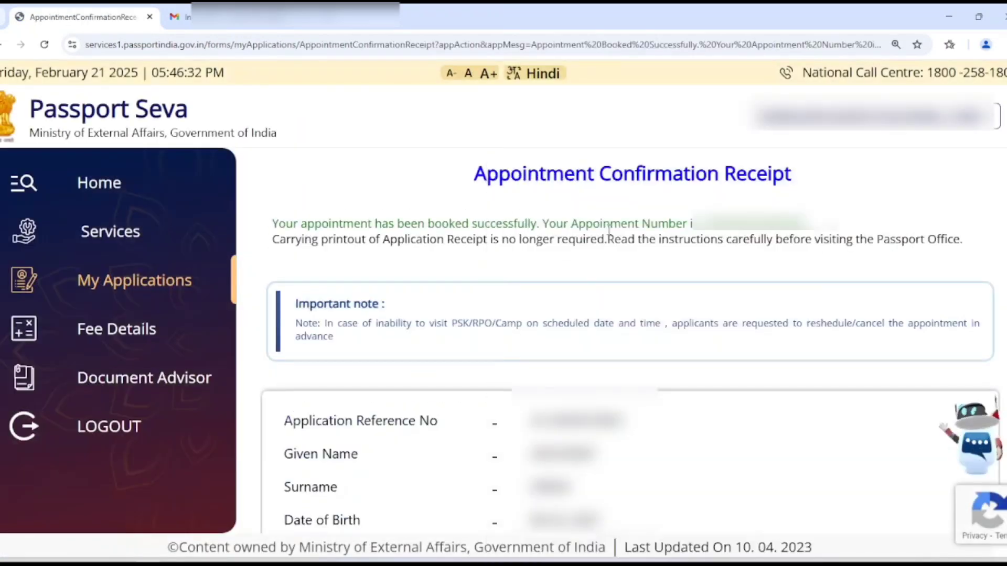
{"action": "left_click_drag", "start_coordinate": [272, 224], "coordinate": [846, 206]}
{"action": "left_click", "coordinate": [845, 206]}
{"action": "scroll", "coordinate": [776, 239], "scroll_direction": "down", "scroll_amount": 6}
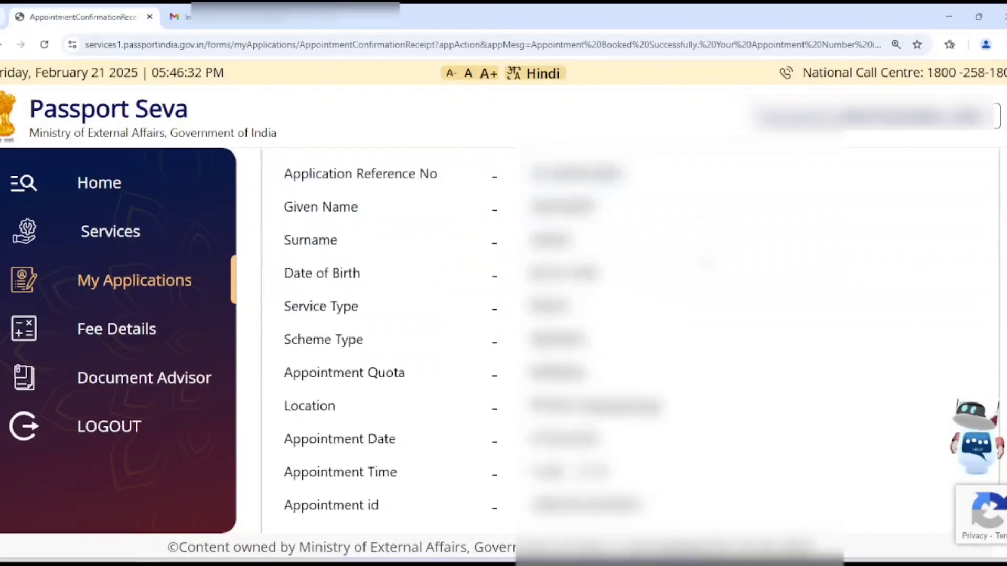
{"action": "left_click", "coordinate": [669, 496]}
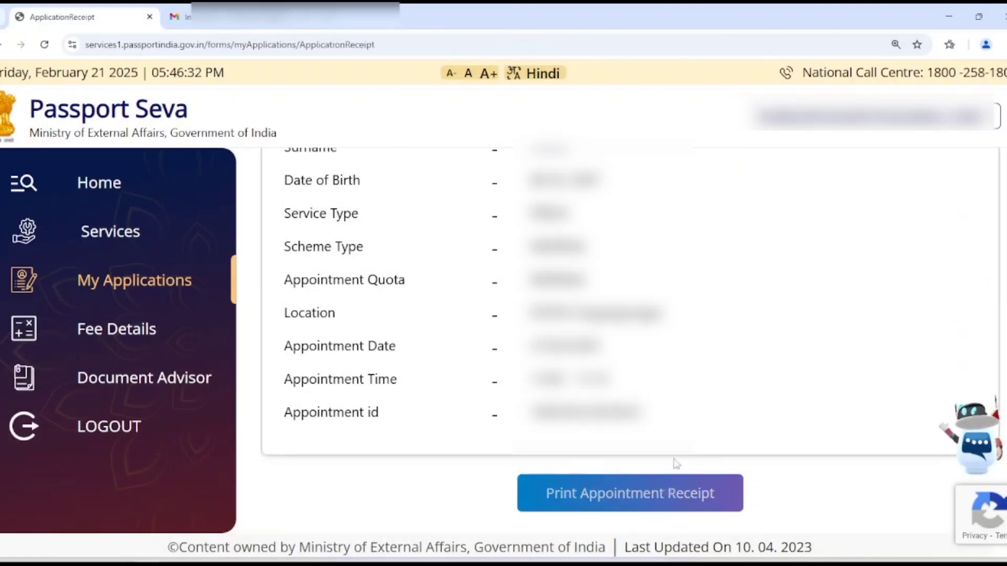
Review the appointment and reporting times, and save the printable application receipt as a PDF with all pages in portrait layout.
{"action": "scroll", "coordinate": [629, 341], "scroll_direction": "down", "scroll_amount": 8}
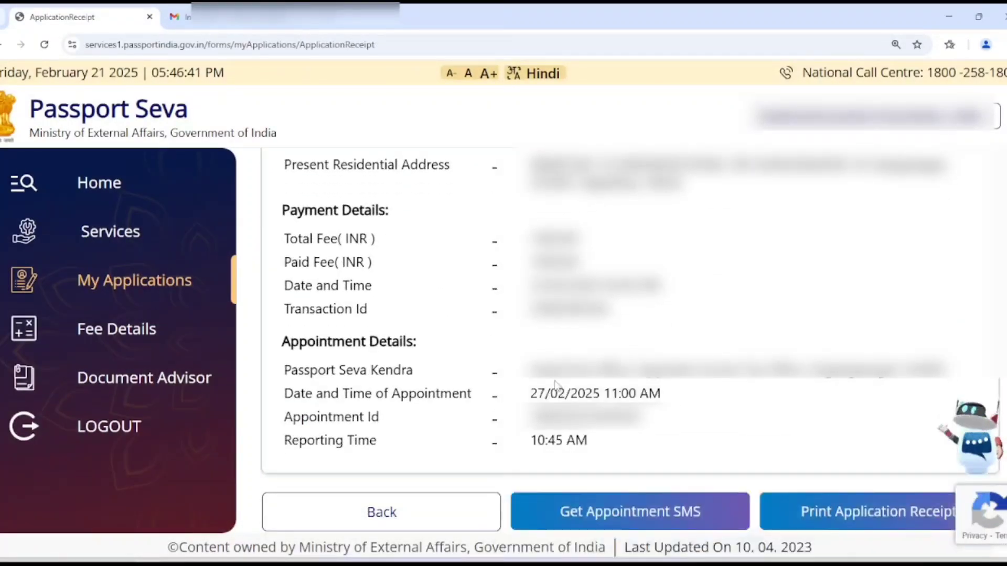
{"action": "left_click_drag", "start_coordinate": [531, 392], "coordinate": [683, 396]}
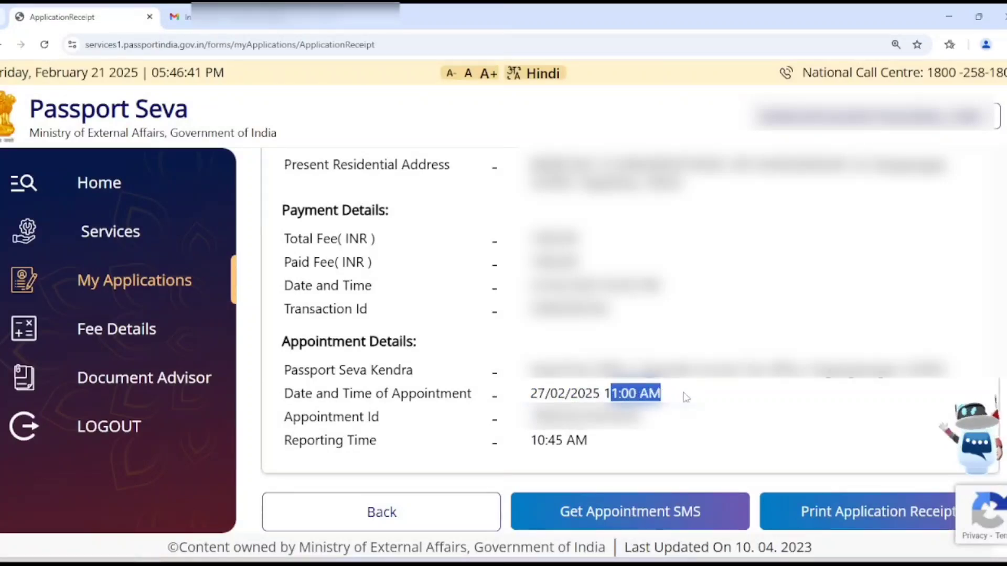
{"action": "left_click", "coordinate": [687, 397]}
{"action": "left_click_drag", "start_coordinate": [531, 440], "coordinate": [587, 440]}
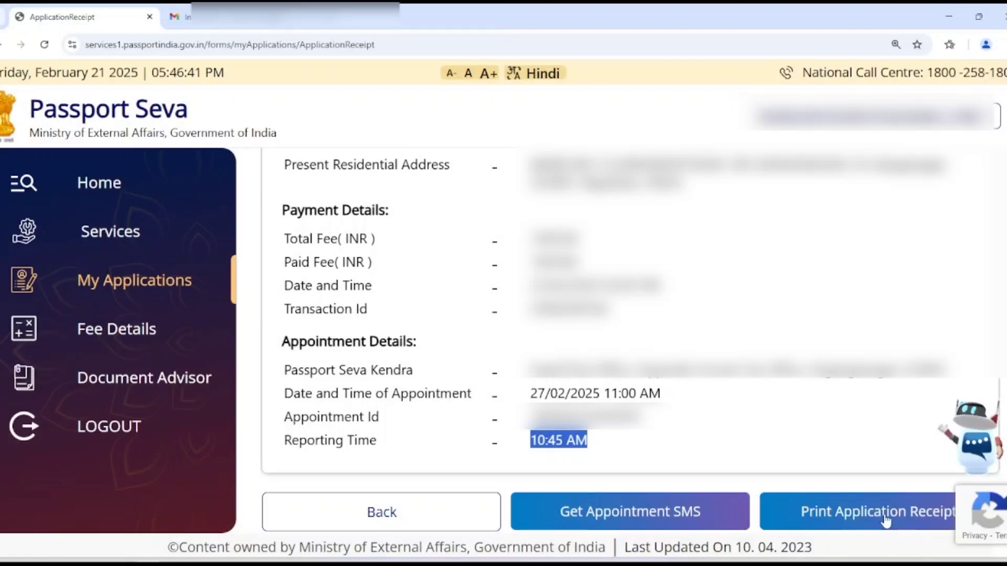
{"action": "left_click", "coordinate": [924, 527]}
{"action": "scroll", "coordinate": [535, 523], "scroll_direction": "down", "scroll_amount": 20}
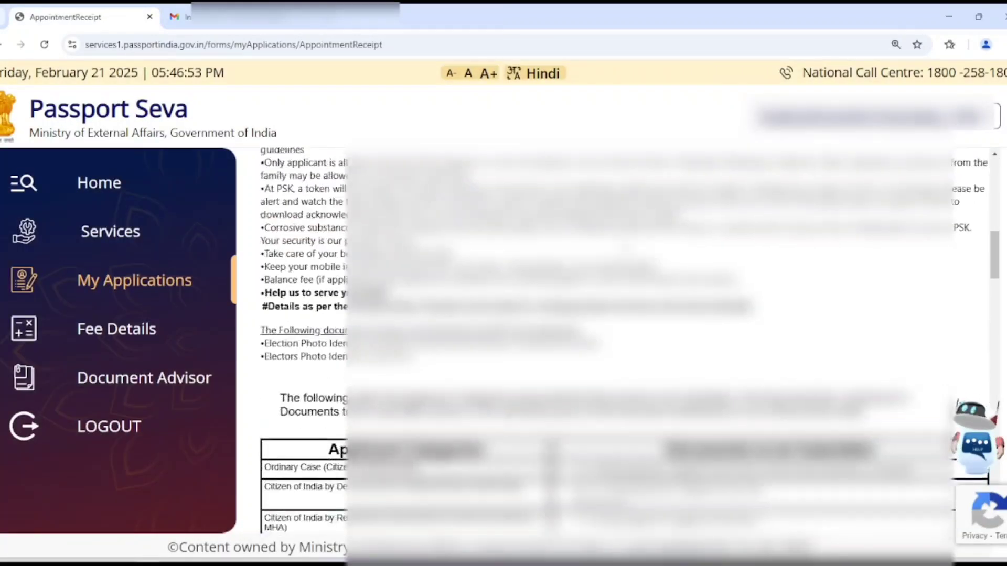
{"action": "left_click", "coordinate": [536, 519]}
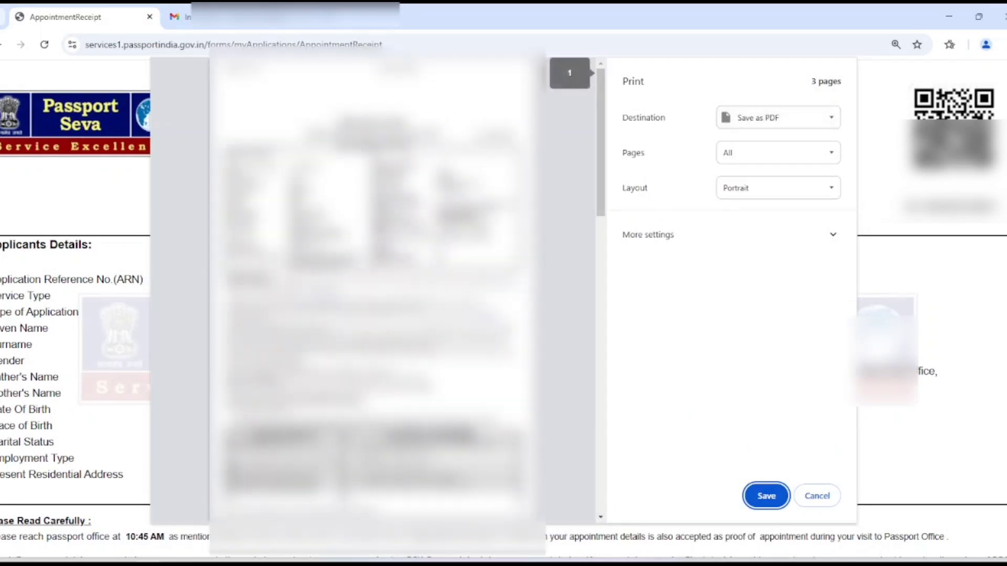
{"action": "left_click", "coordinate": [764, 496]}
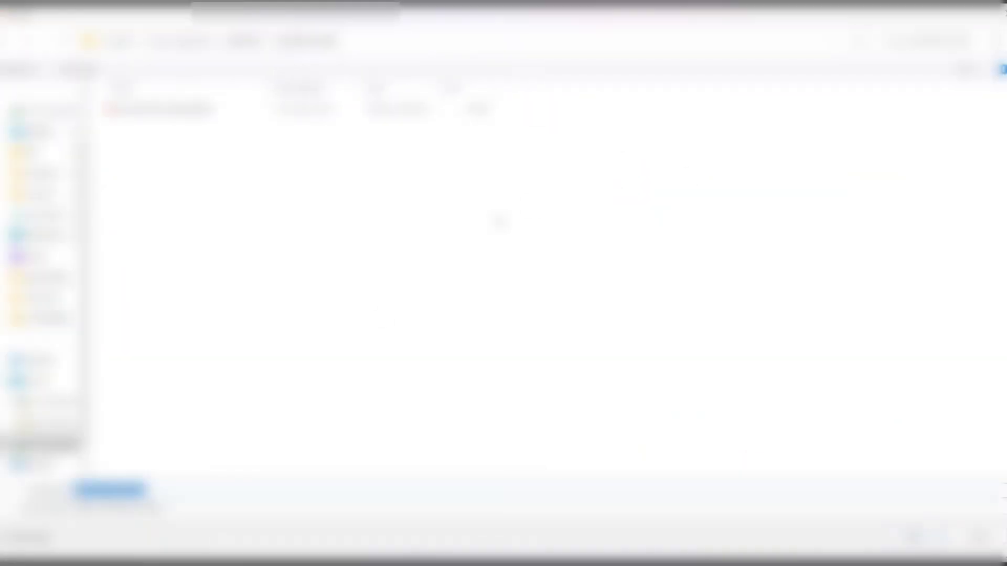